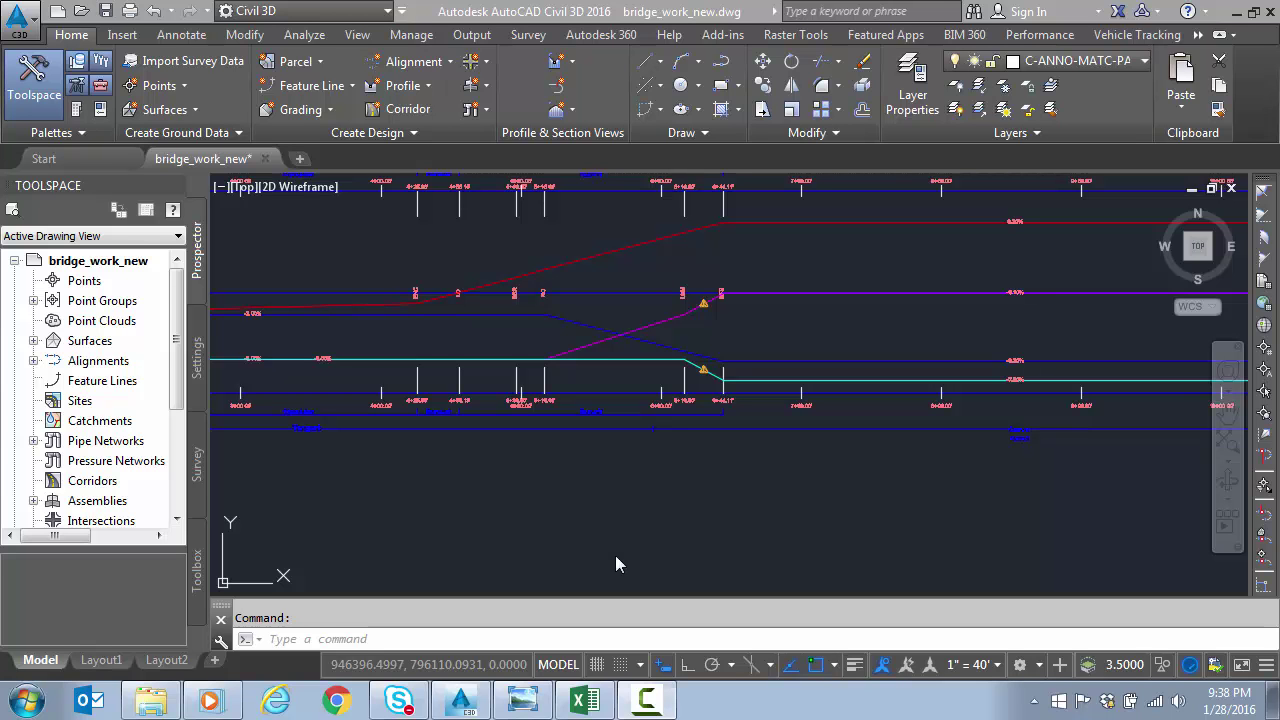
# Check the left shoulder rows for stations 4+25.89 and 6+44.11 in the Excel superelevation report, and return to Civil 3D
pyautogui.click(583, 701)
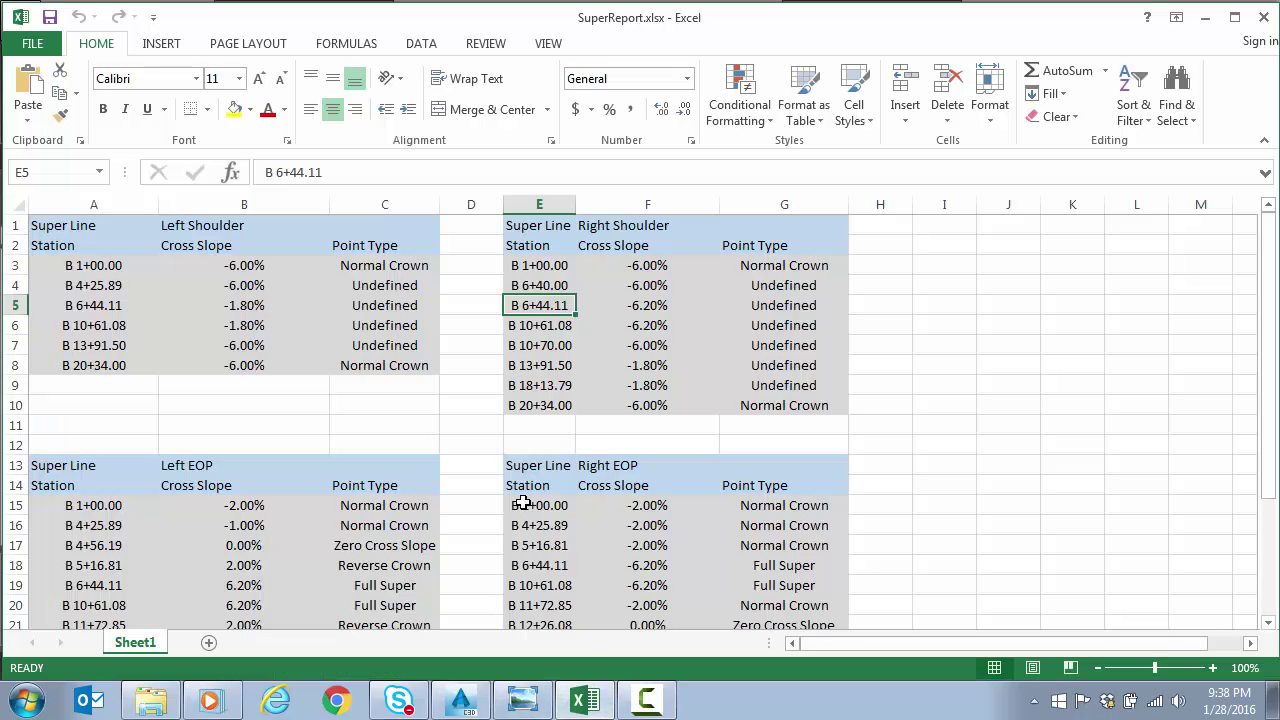
pyautogui.click(100, 285)
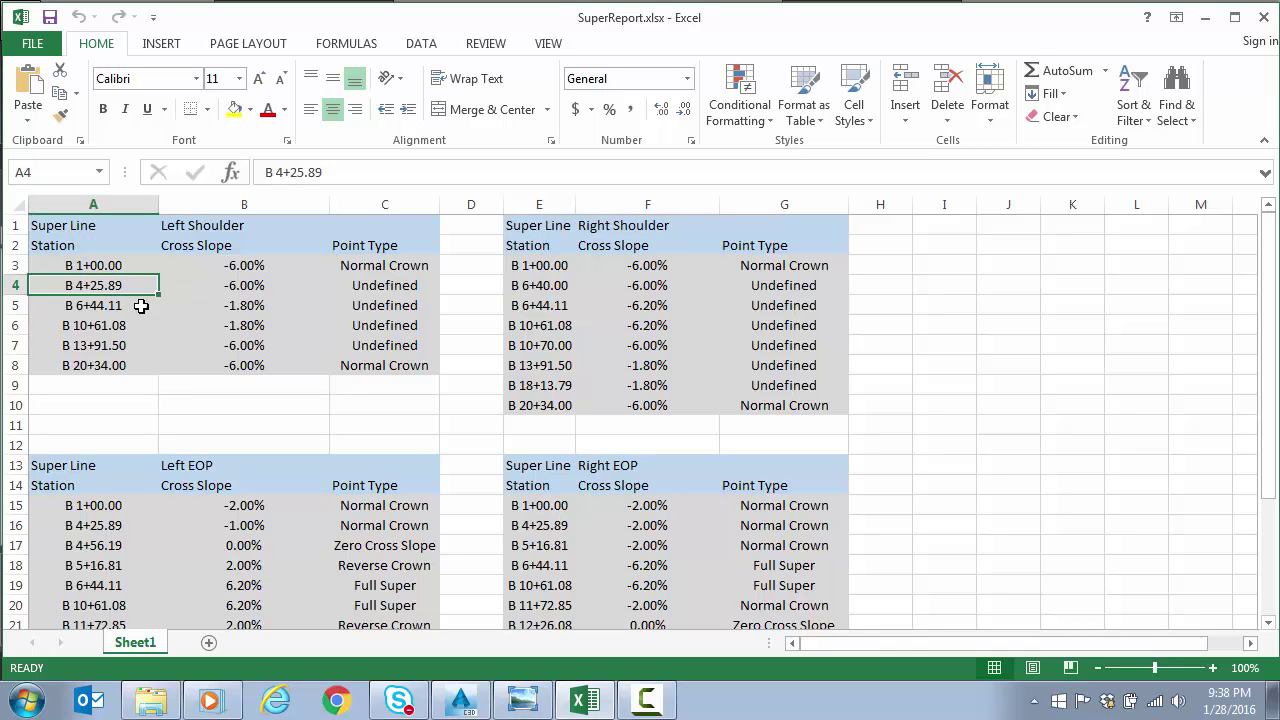
pyautogui.click(98, 308)
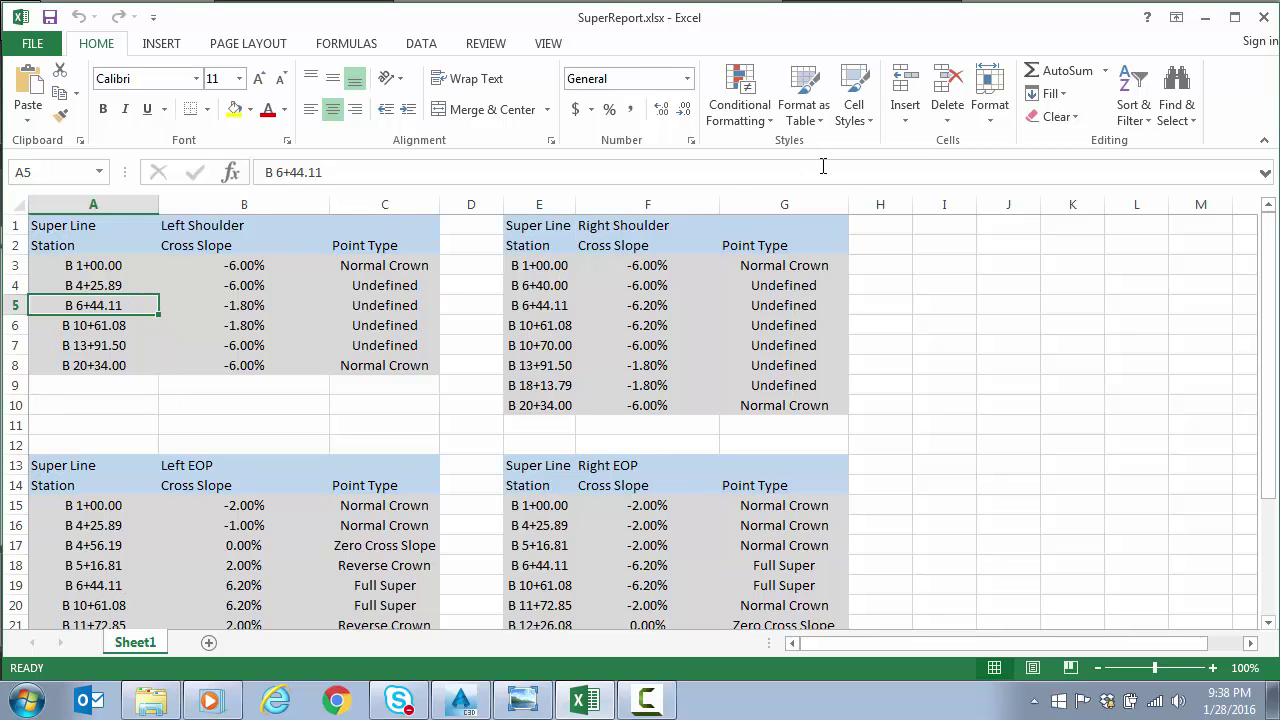
pyautogui.click(1207, 20)
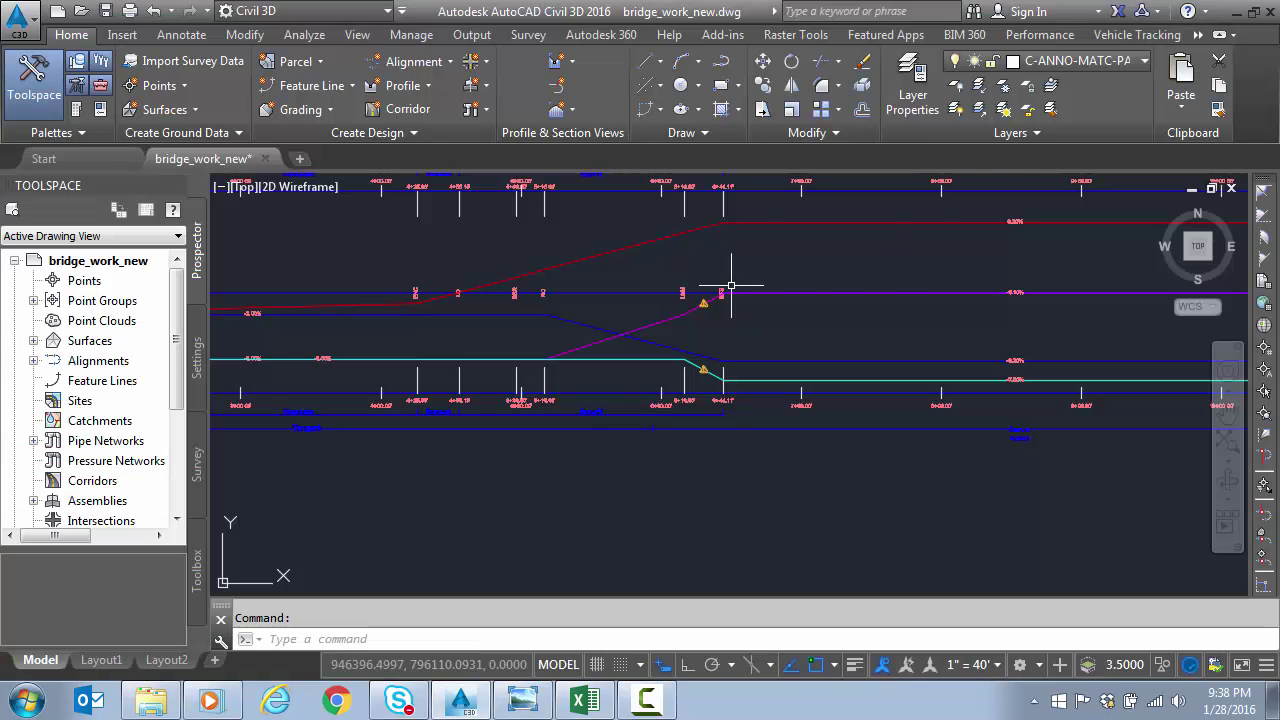
# Set the left shoulder line's cross slope between begin full super and end full super on the first curve to -1.8%
pyautogui.click(662, 320)
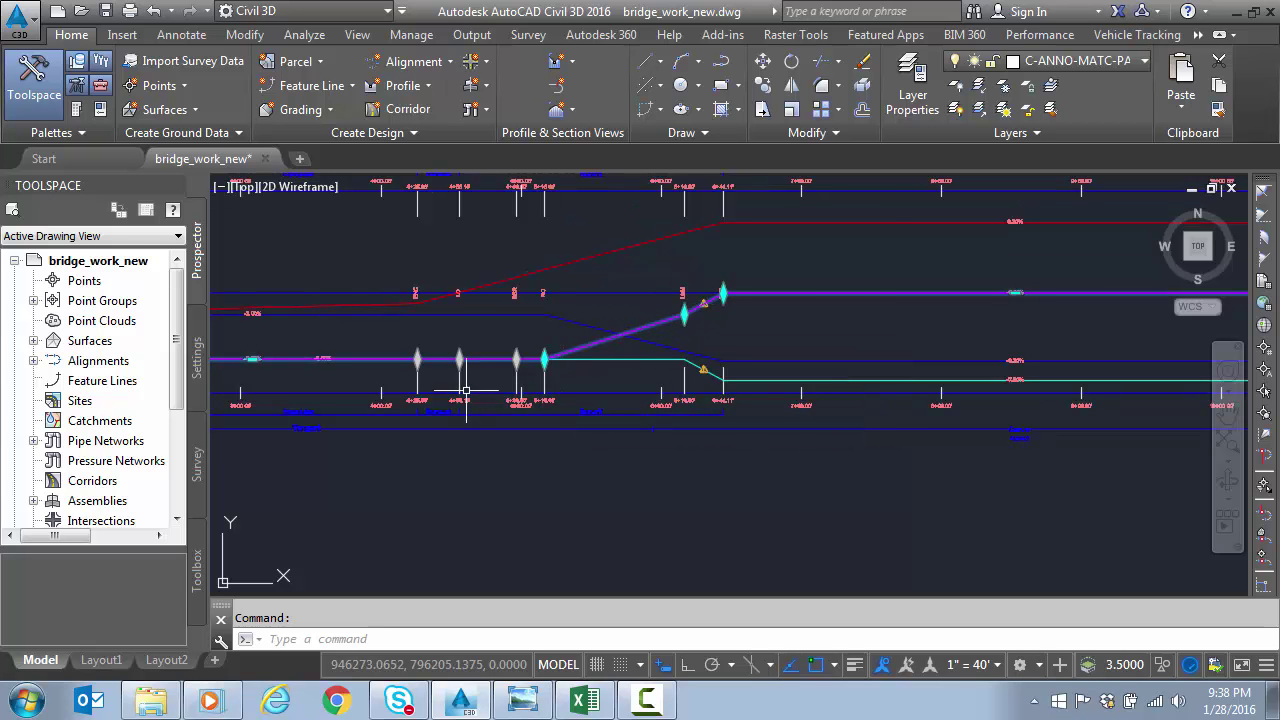
pyautogui.scroll(2, 455, 375)
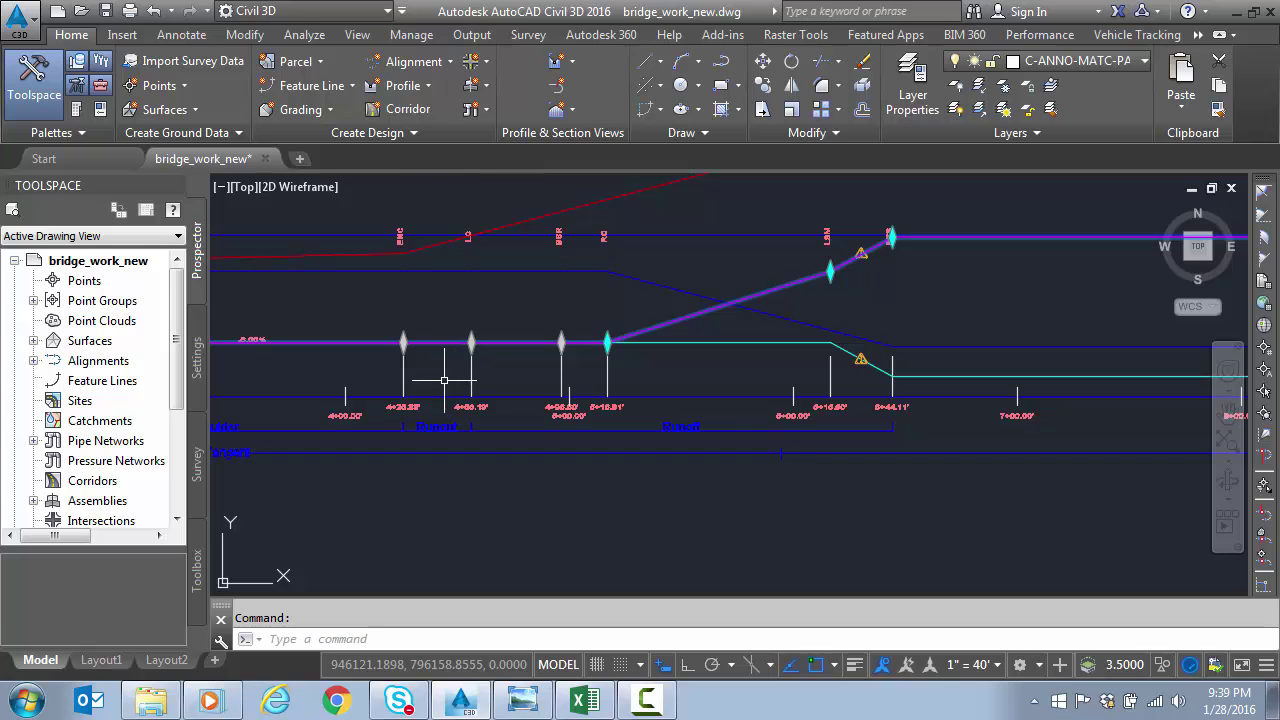
pyautogui.scroll(2, 436, 380)
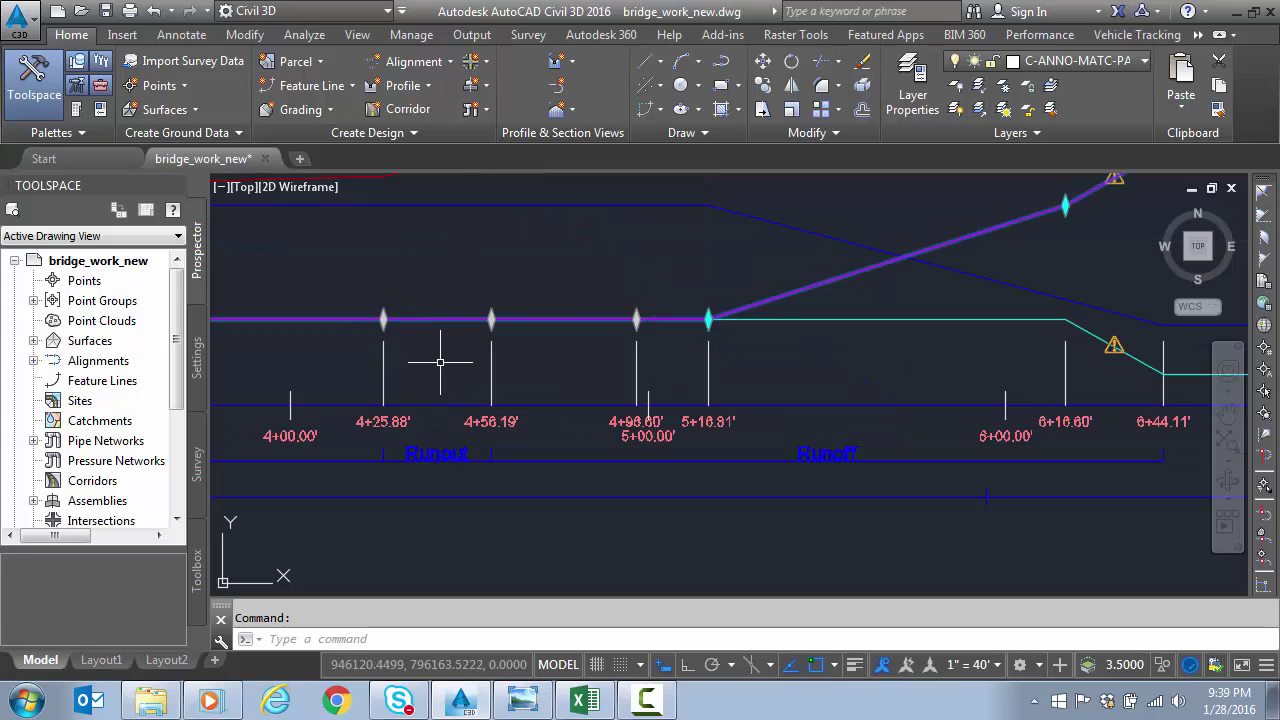
pyautogui.moveTo(440, 362)
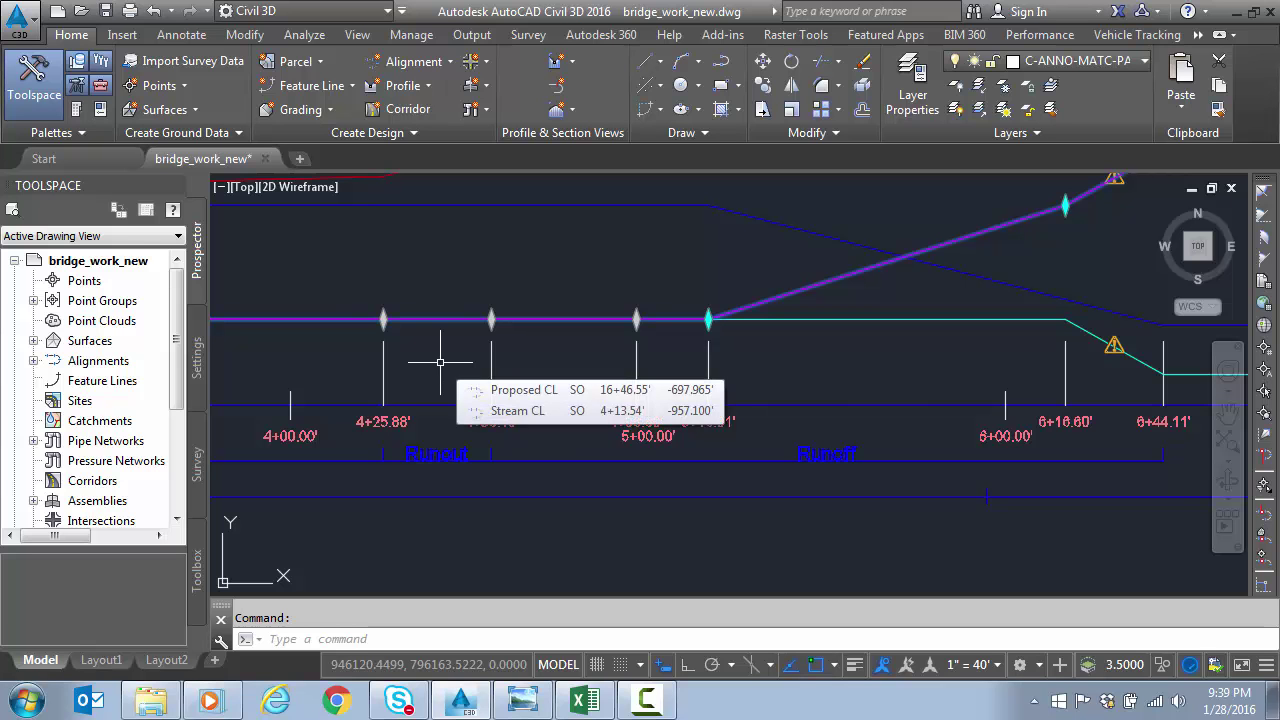
pyautogui.scroll(-2, 440, 362)
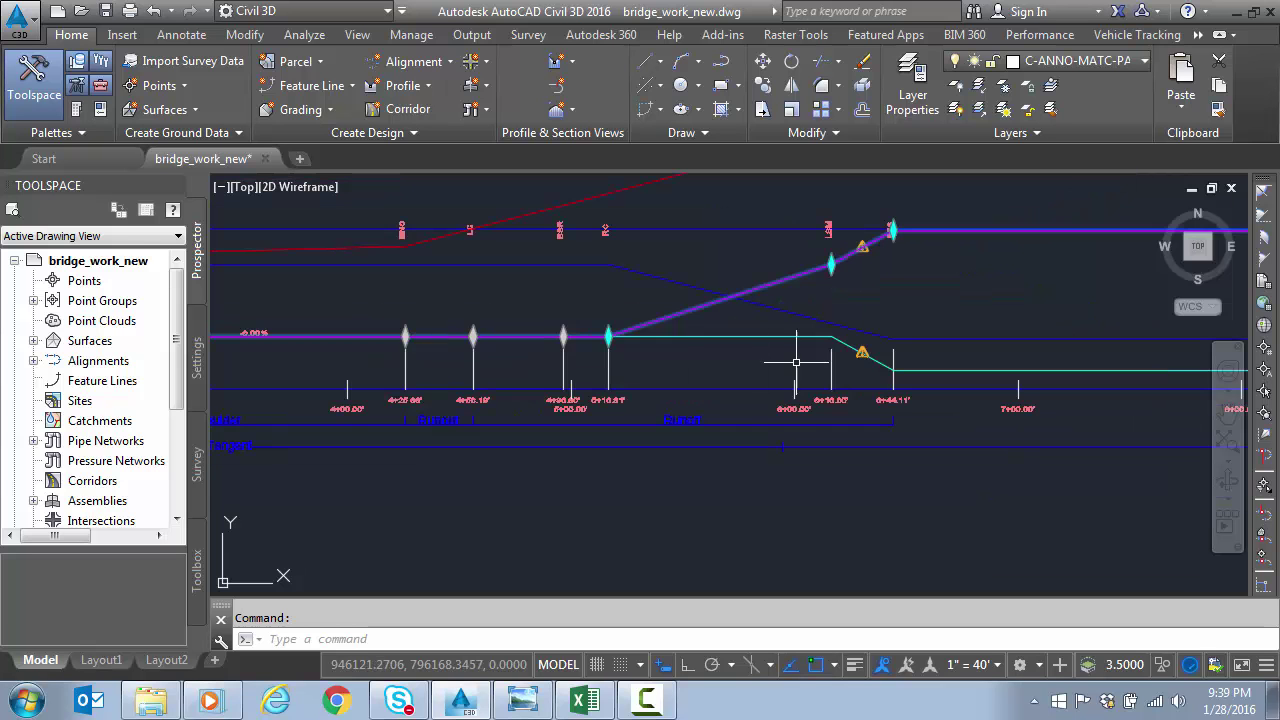
pyautogui.moveTo(631, 366); pyautogui.dragTo(491, 371, button='middle')
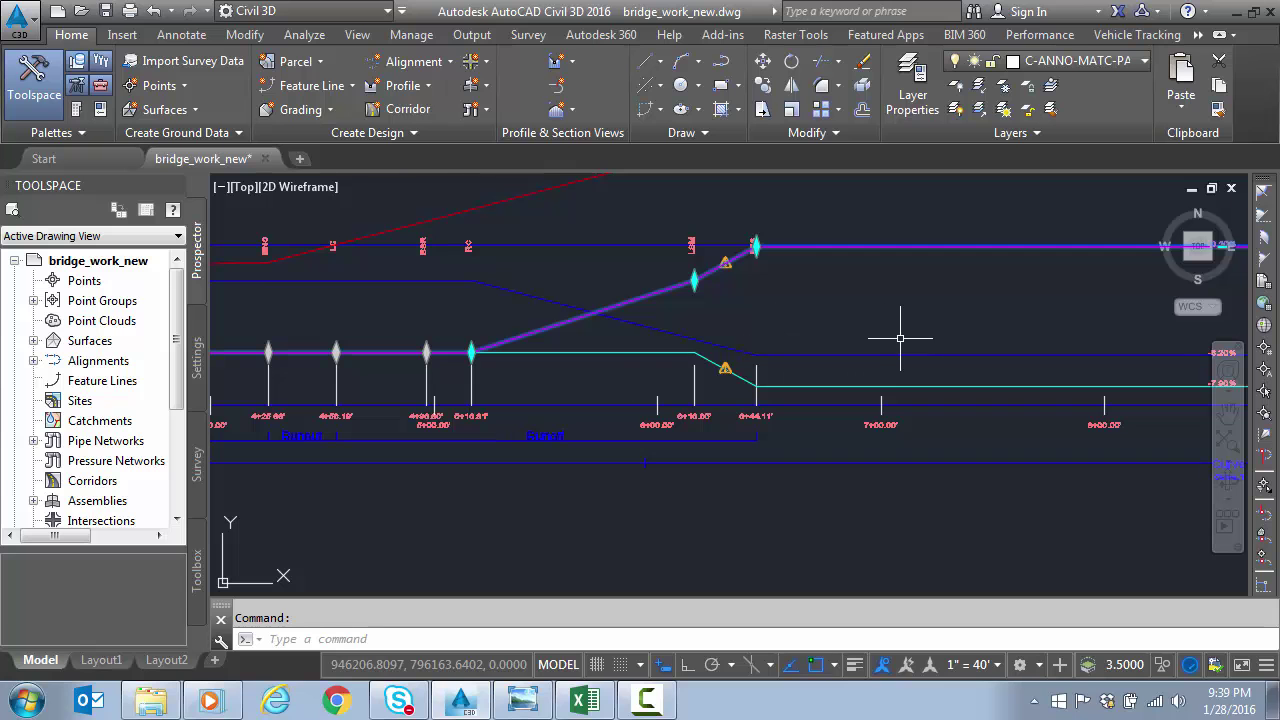
pyautogui.moveTo(900, 338); pyautogui.dragTo(504, 352, button='middle')
pyautogui.scroll(4, 855, 266)
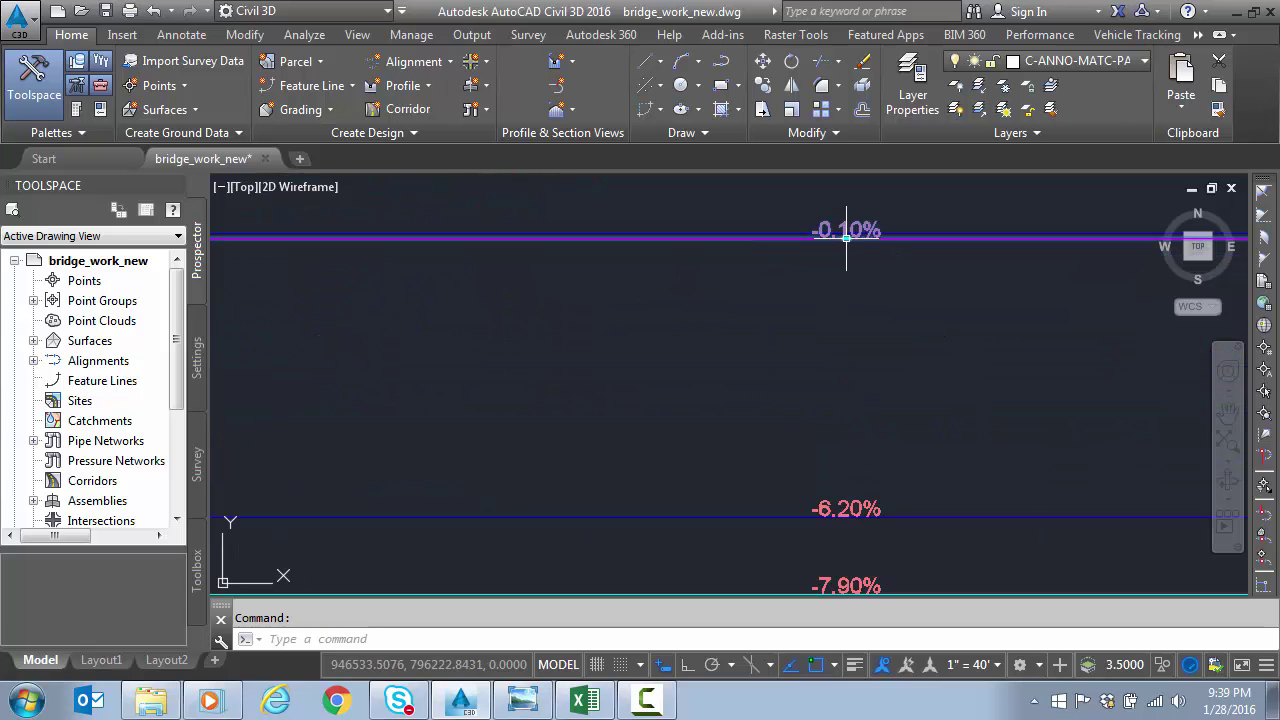
pyautogui.moveTo(847, 240)
pyautogui.click(791, 274)
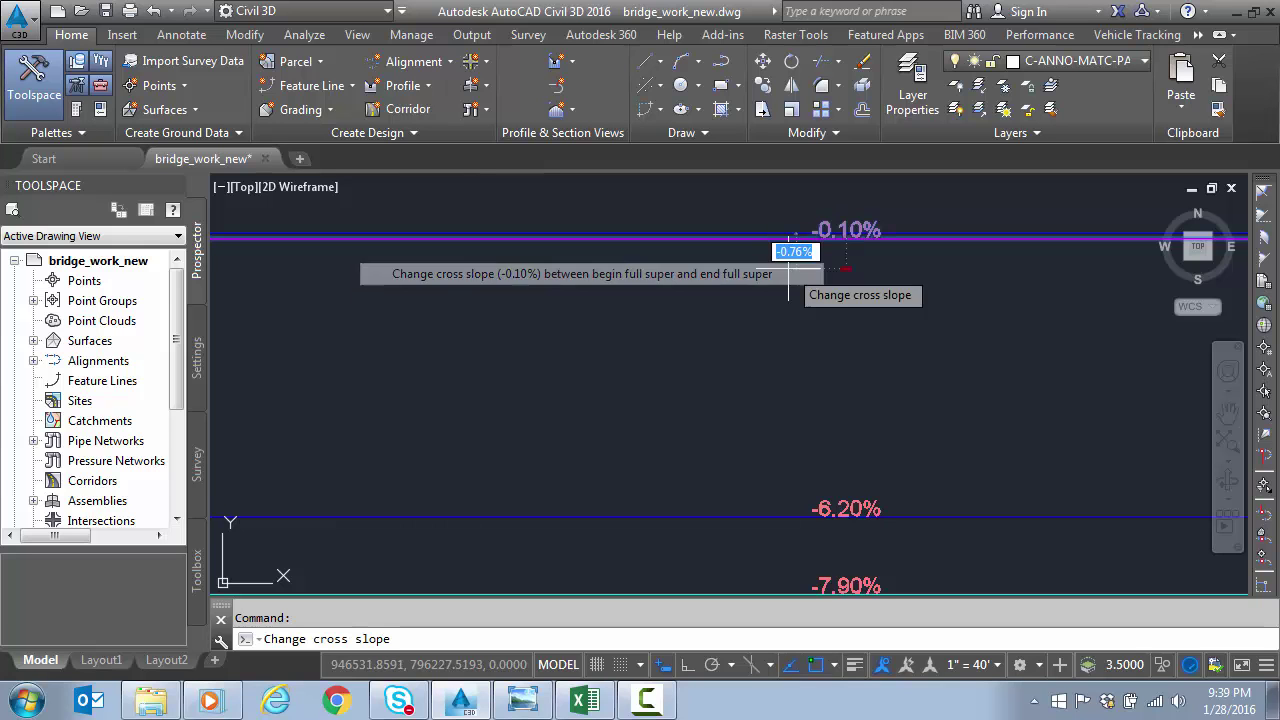
pyautogui.write('-1.8')
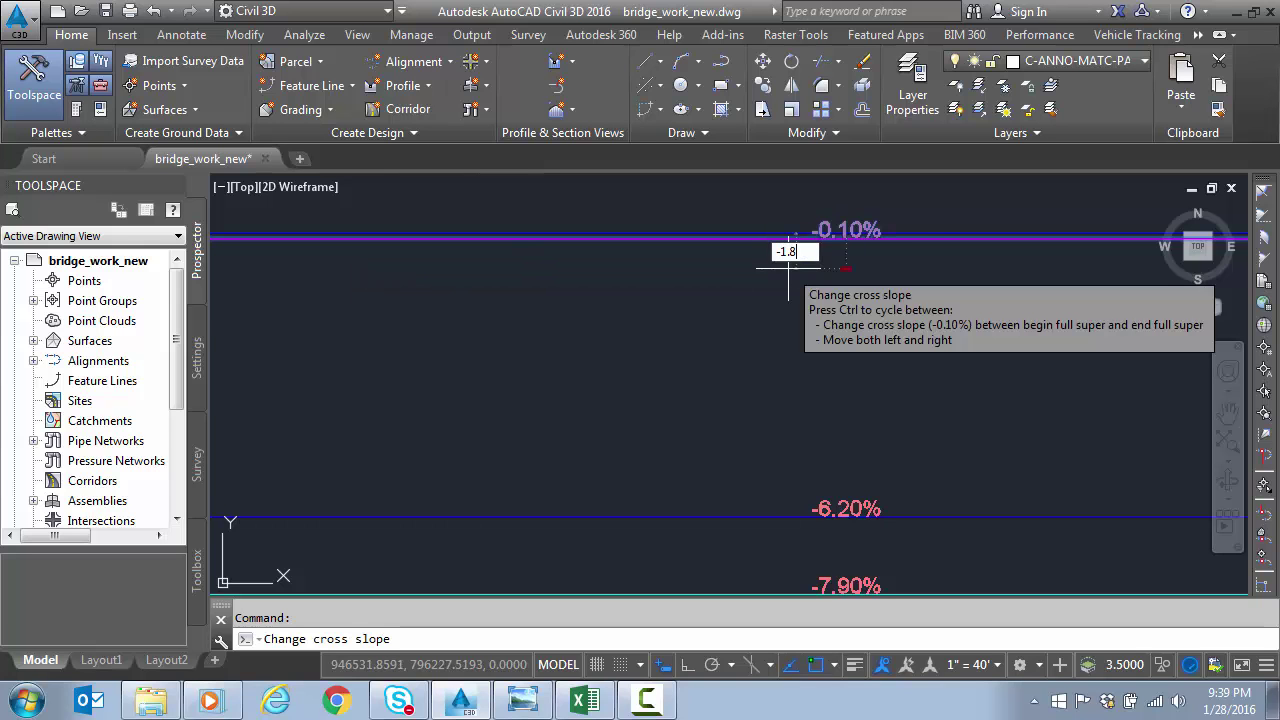
pyautogui.press('Return')
pyautogui.scroll(-4, 788, 268)
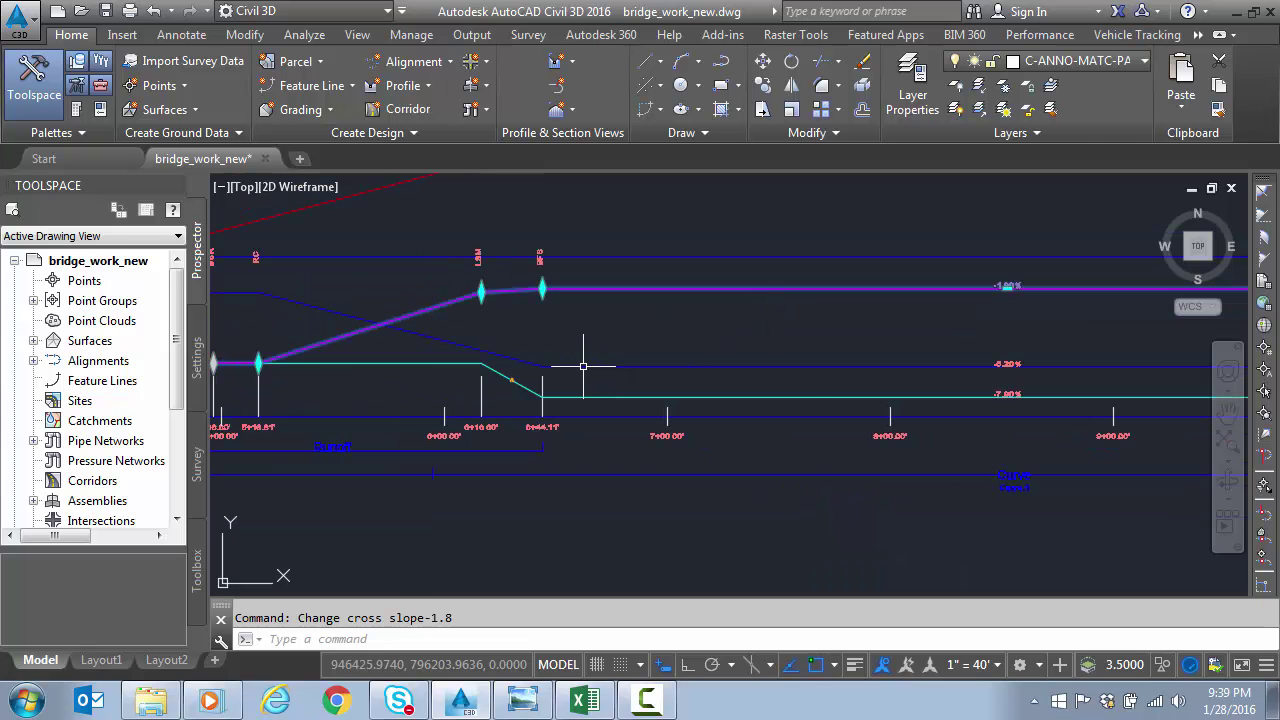
pyautogui.scroll(-2, 585, 360)
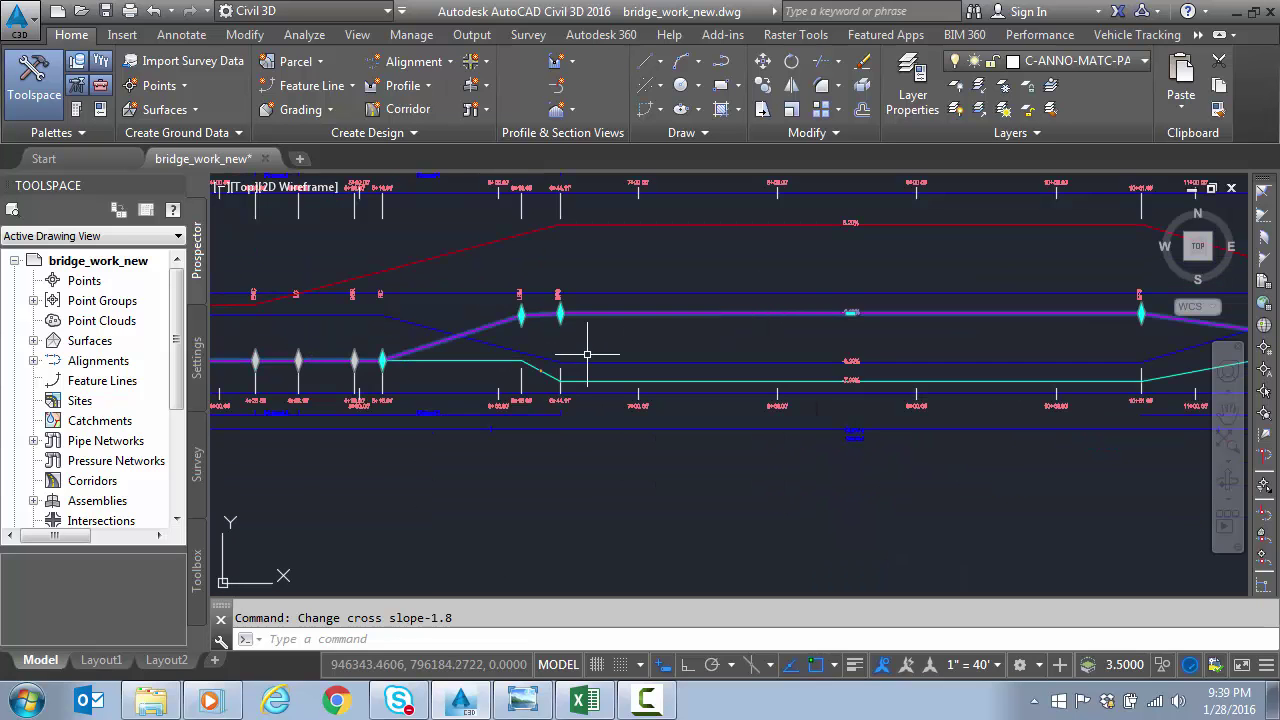
pyautogui.moveTo(587, 354)
pyautogui.moveTo(774, 347)
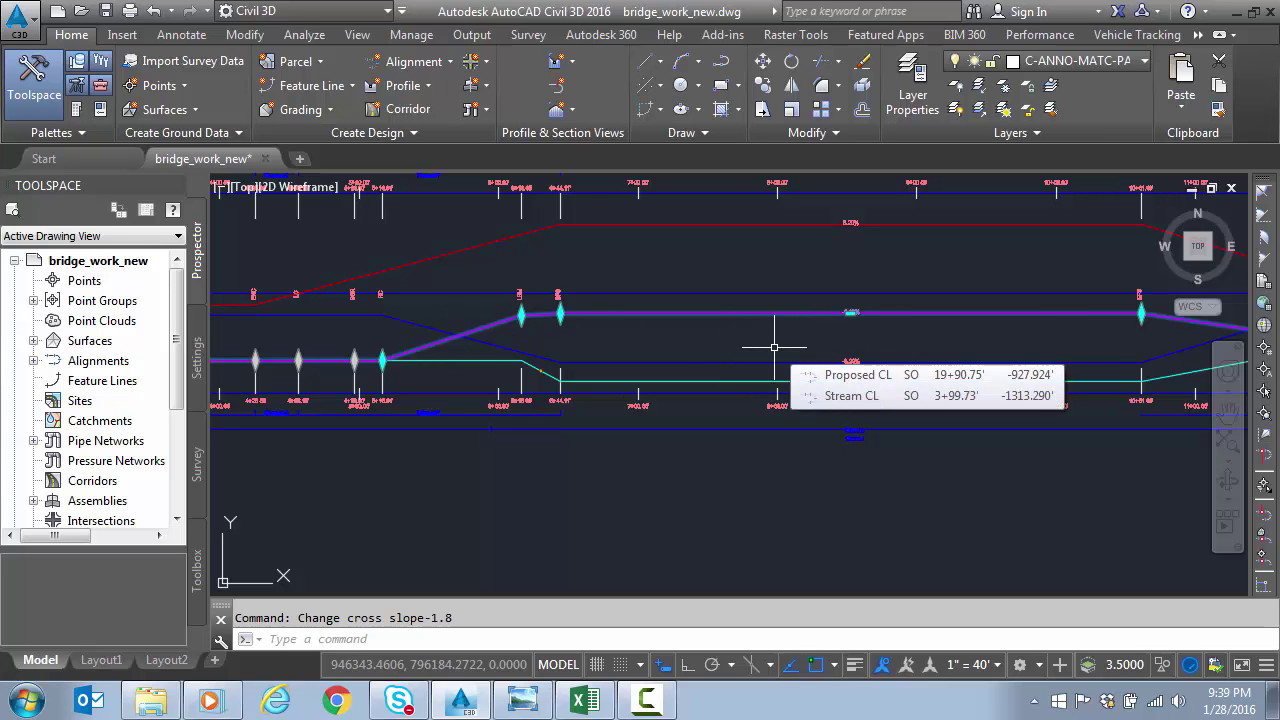
# Check the right shoulder values in the Excel report and set that line's full-super cross slope on Curve.1 to -6.2% in Civil 3D
pyautogui.click(565, 707)
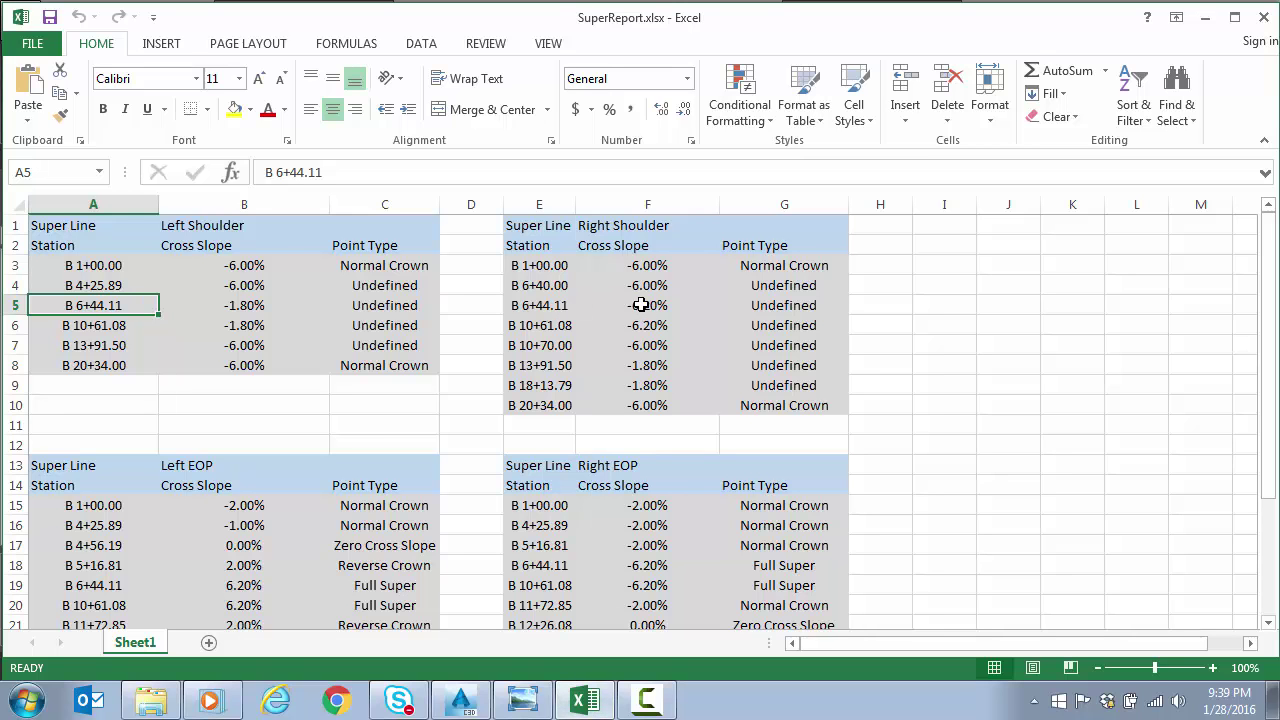
pyautogui.click(1205, 17)
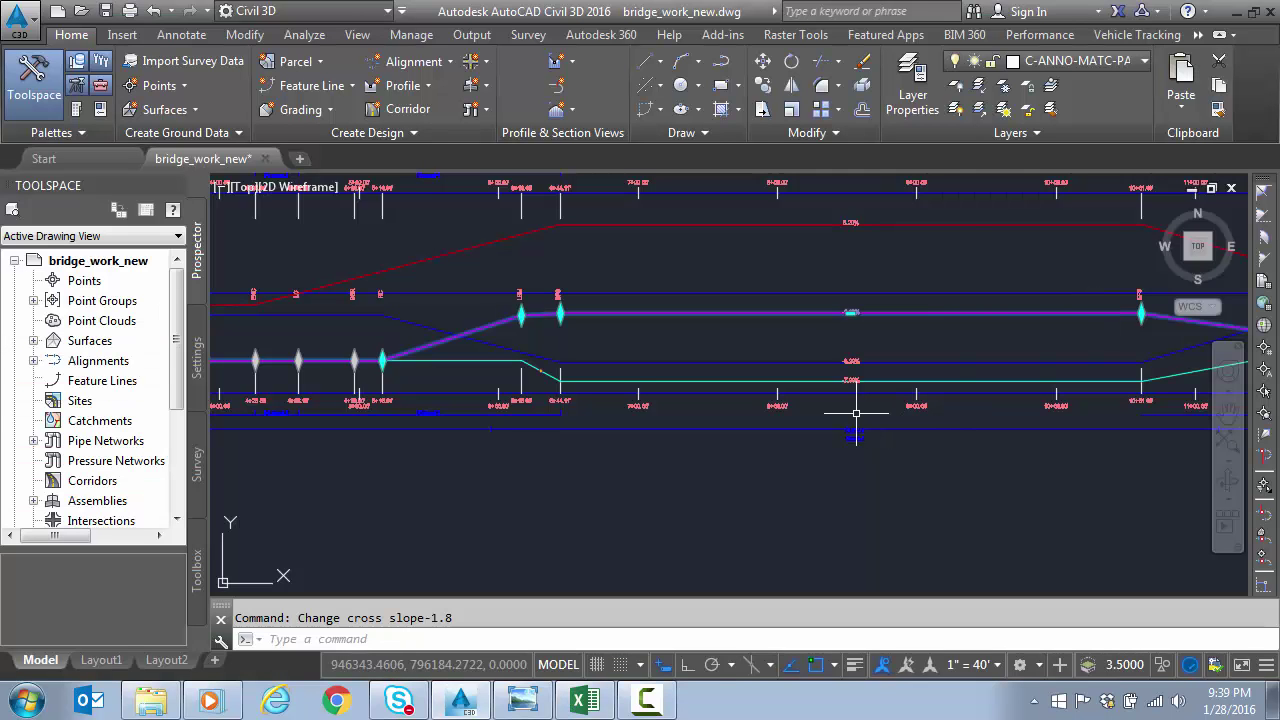
pyautogui.press('Escape')
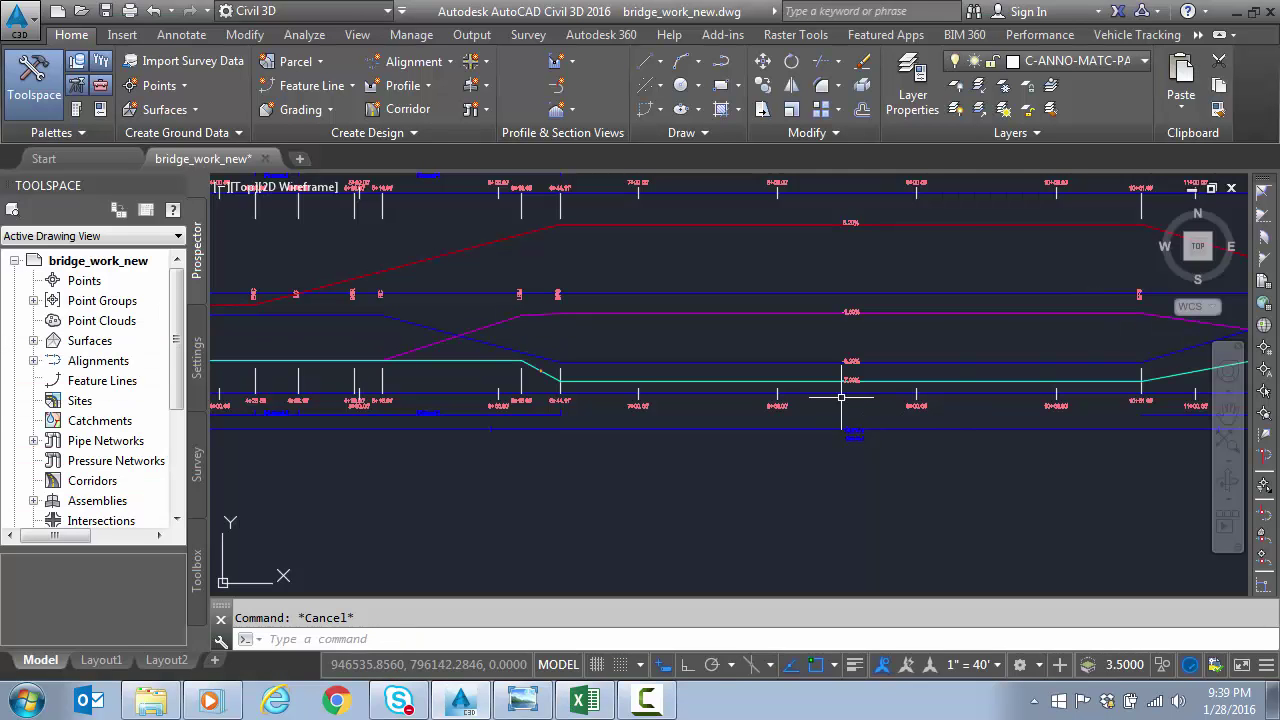
pyautogui.click(774, 383)
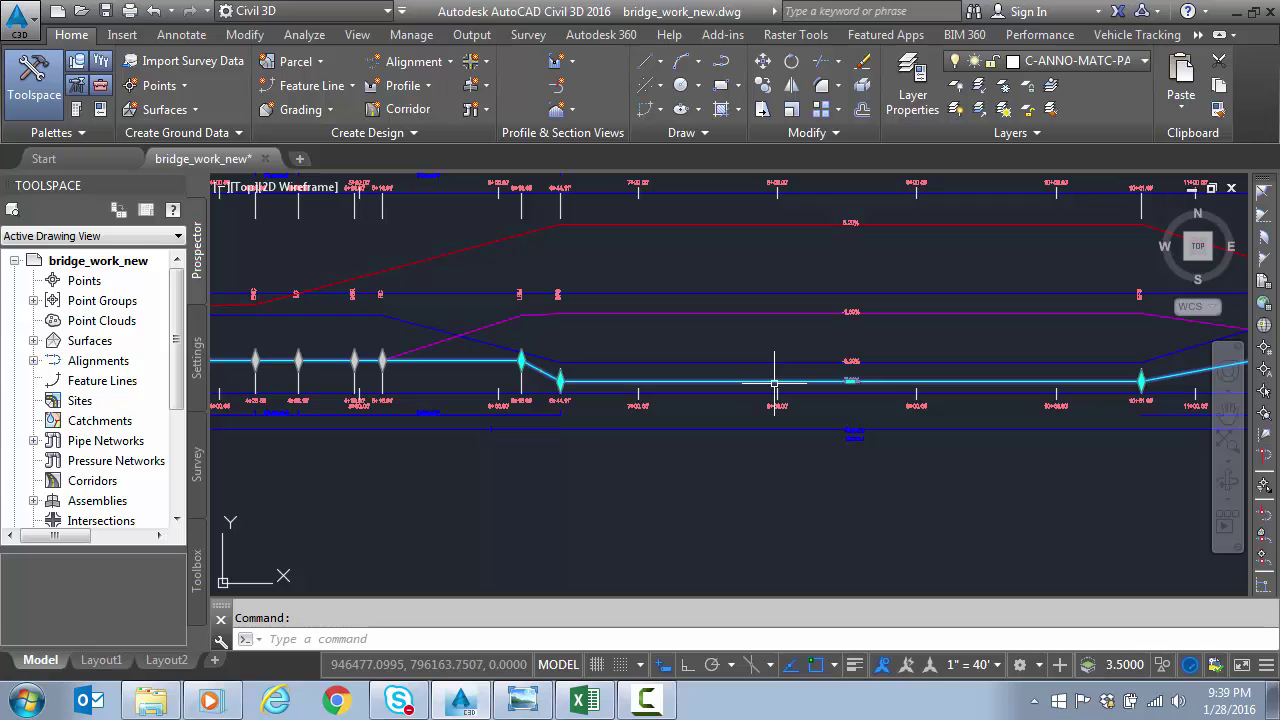
pyautogui.scroll(4, 853, 386)
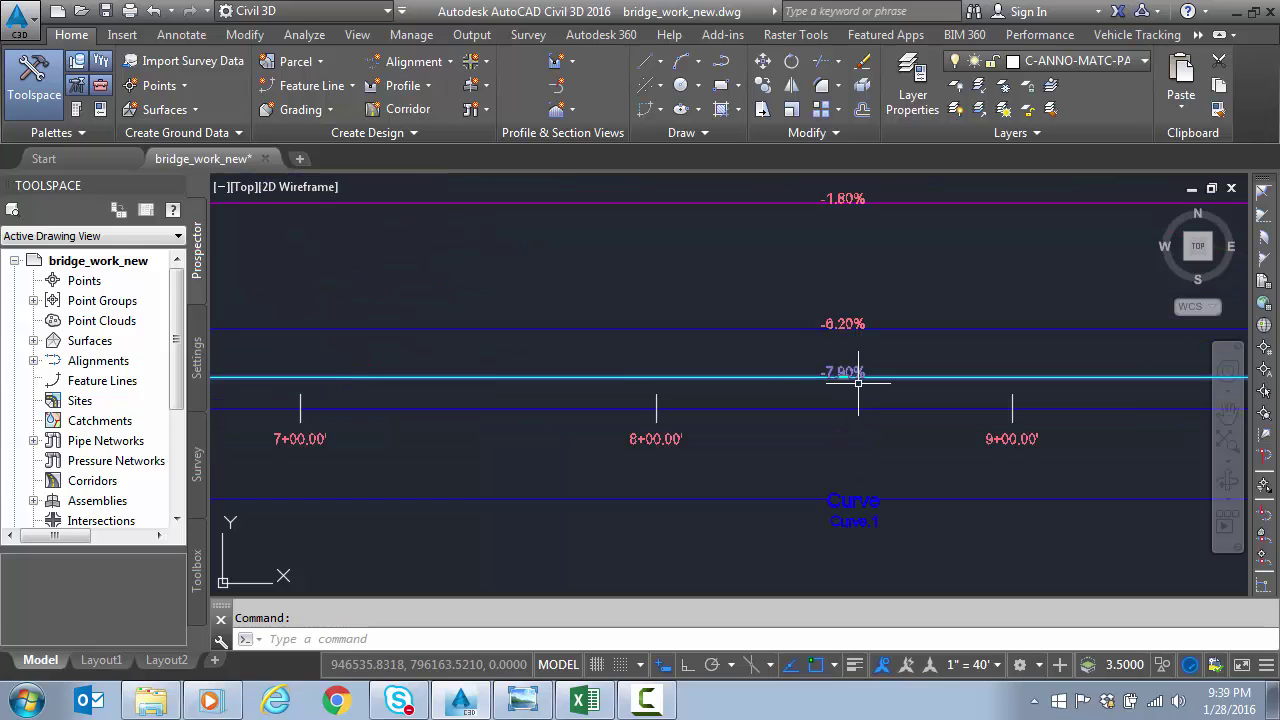
pyautogui.click(844, 378)
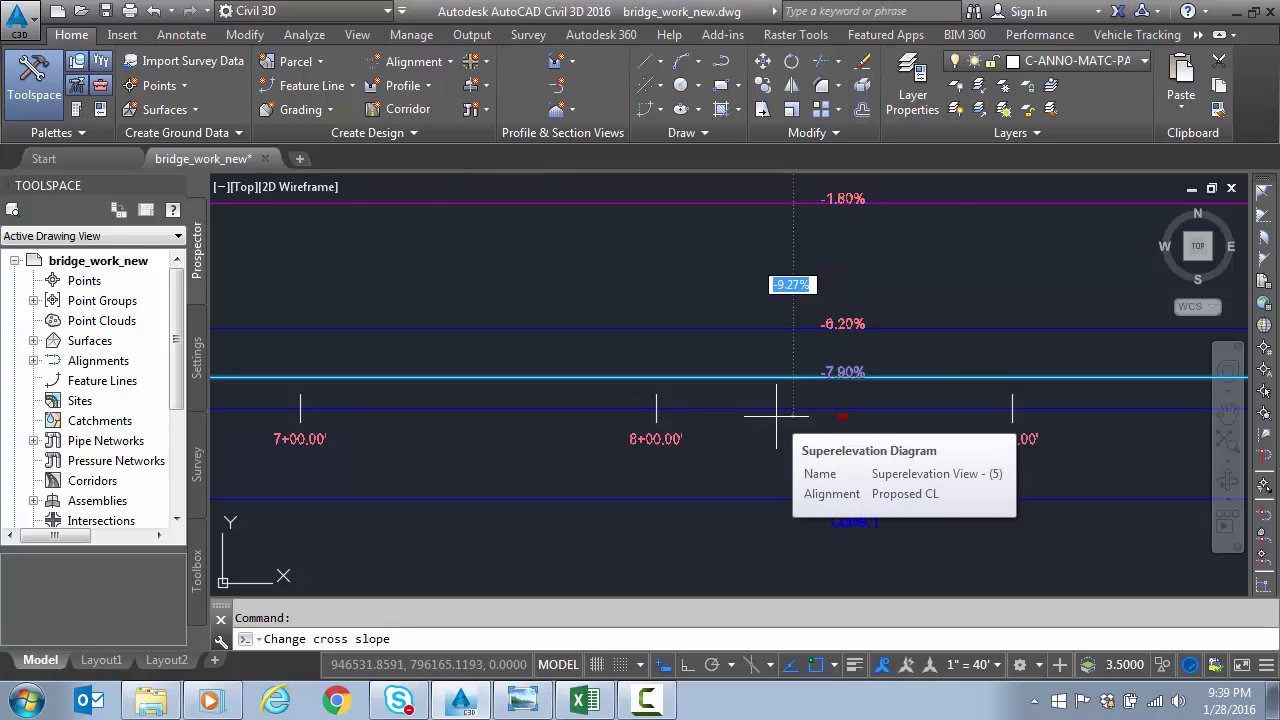
pyautogui.write('-6.2')
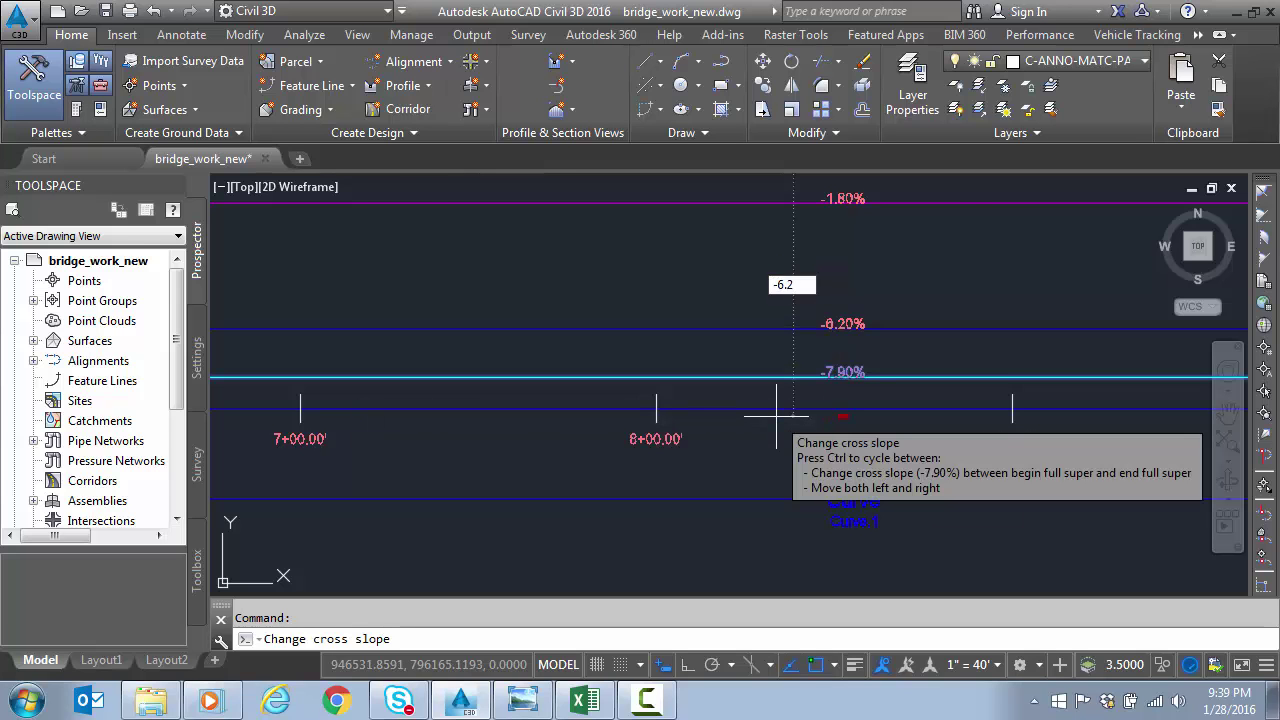
pyautogui.press('Return')
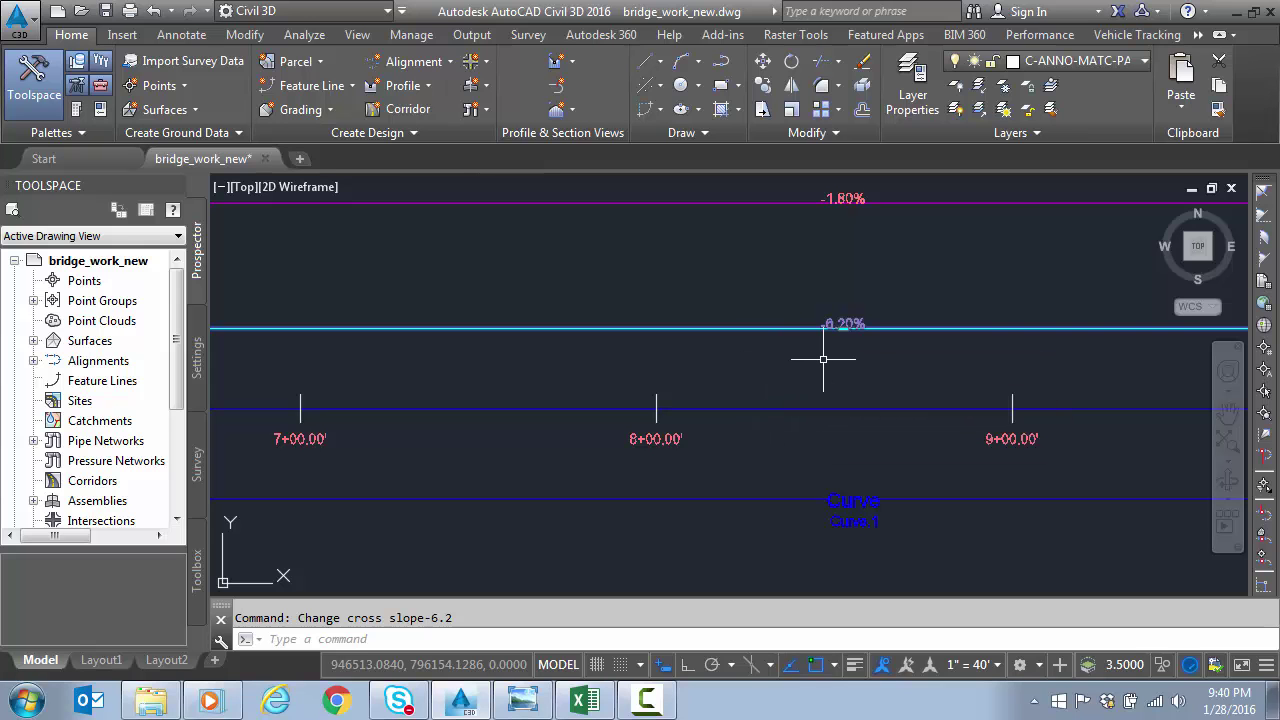
# Set the right shoulder line's full-super cross slope on the second curve, starting at station 13+91.50, to -1.8%, and deselect the line
pyautogui.scroll(-2, 800, 358)
pyautogui.scroll(-2, 798, 357)
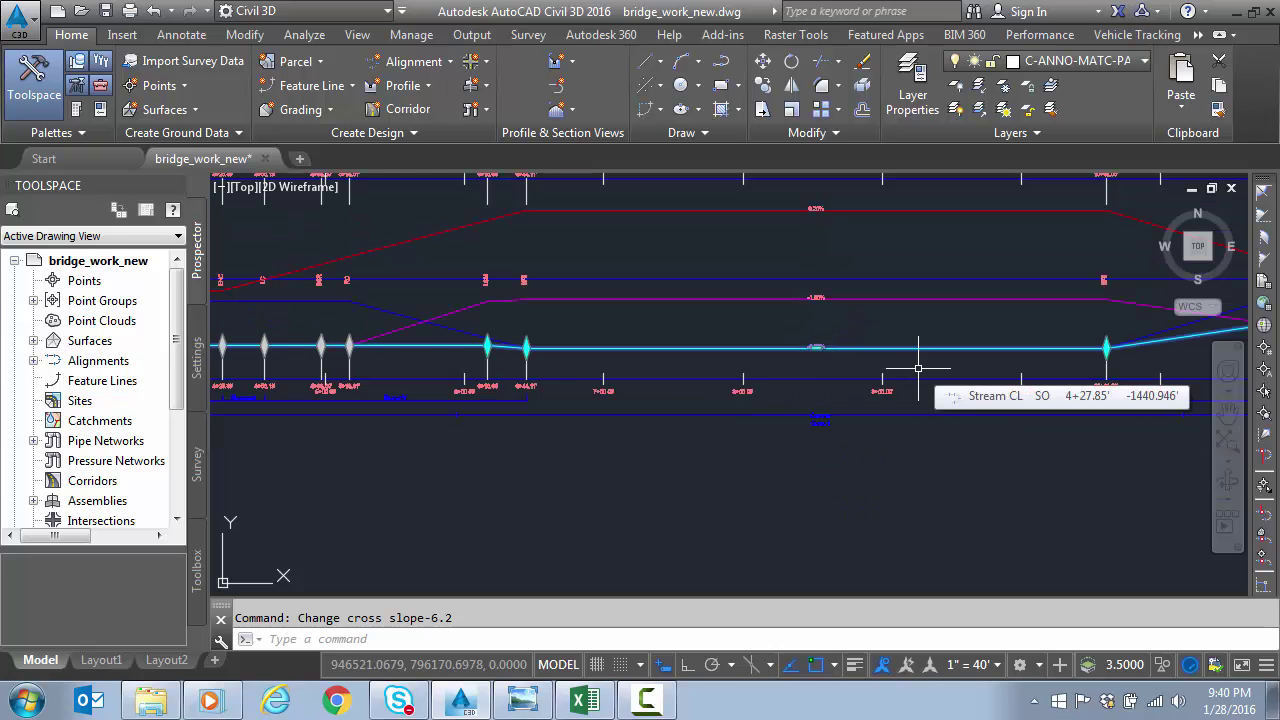
pyautogui.moveTo(918, 370)
pyautogui.mouseDown(button='middle')
pyautogui.moveTo(420, 386)
pyautogui.moveTo(436, 384)
pyautogui.mouseUp(button='middle')
pyautogui.moveTo(980, 374)
pyautogui.mouseDown(button='middle')
pyautogui.moveTo(387, 420)
pyautogui.moveTo(494, 374)
pyautogui.mouseUp(button='middle')
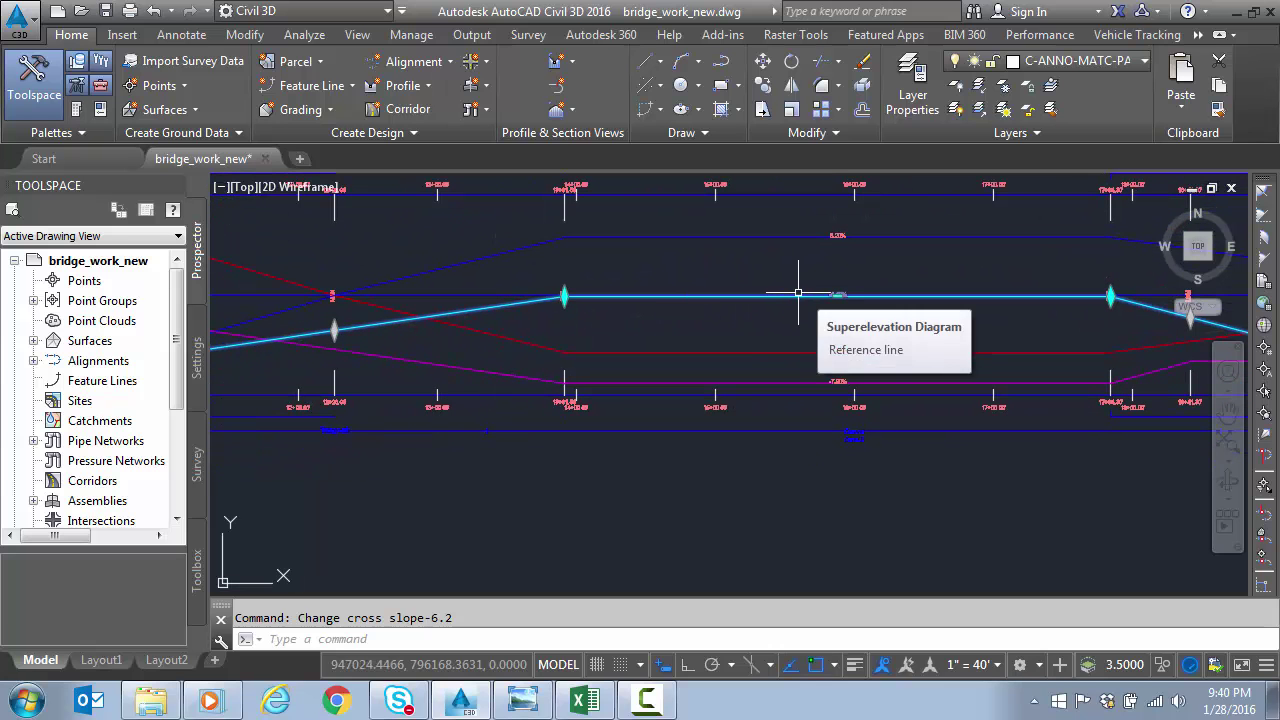
pyautogui.scroll(2, 561, 291)
pyautogui.scroll(2, 563, 459)
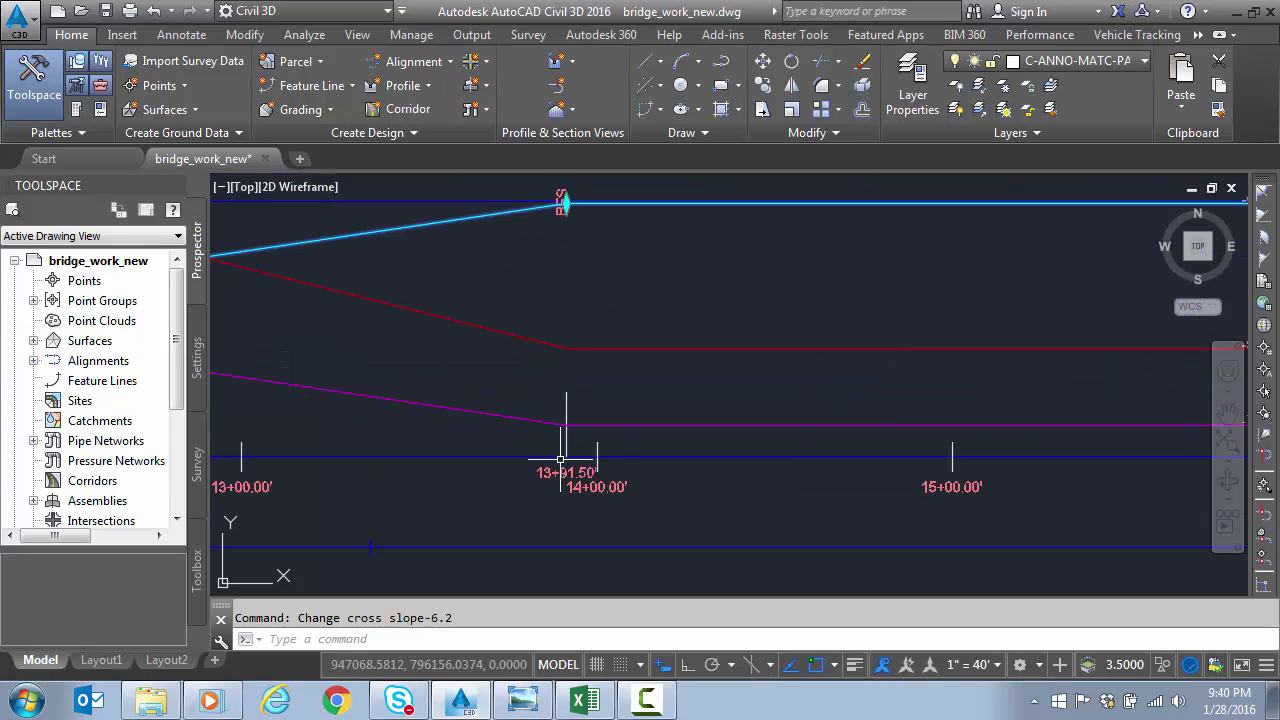
pyautogui.scroll(2, 563, 459)
pyautogui.moveTo(613, 382)
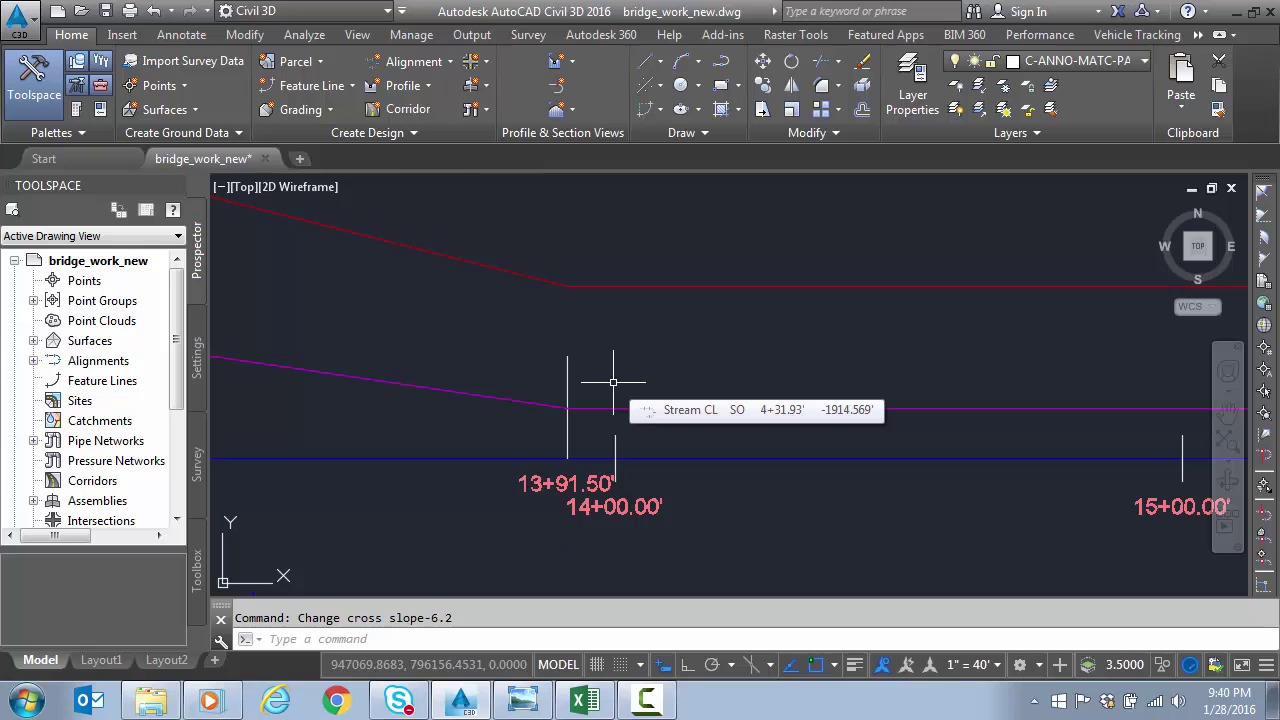
pyautogui.scroll(-3, 613, 382)
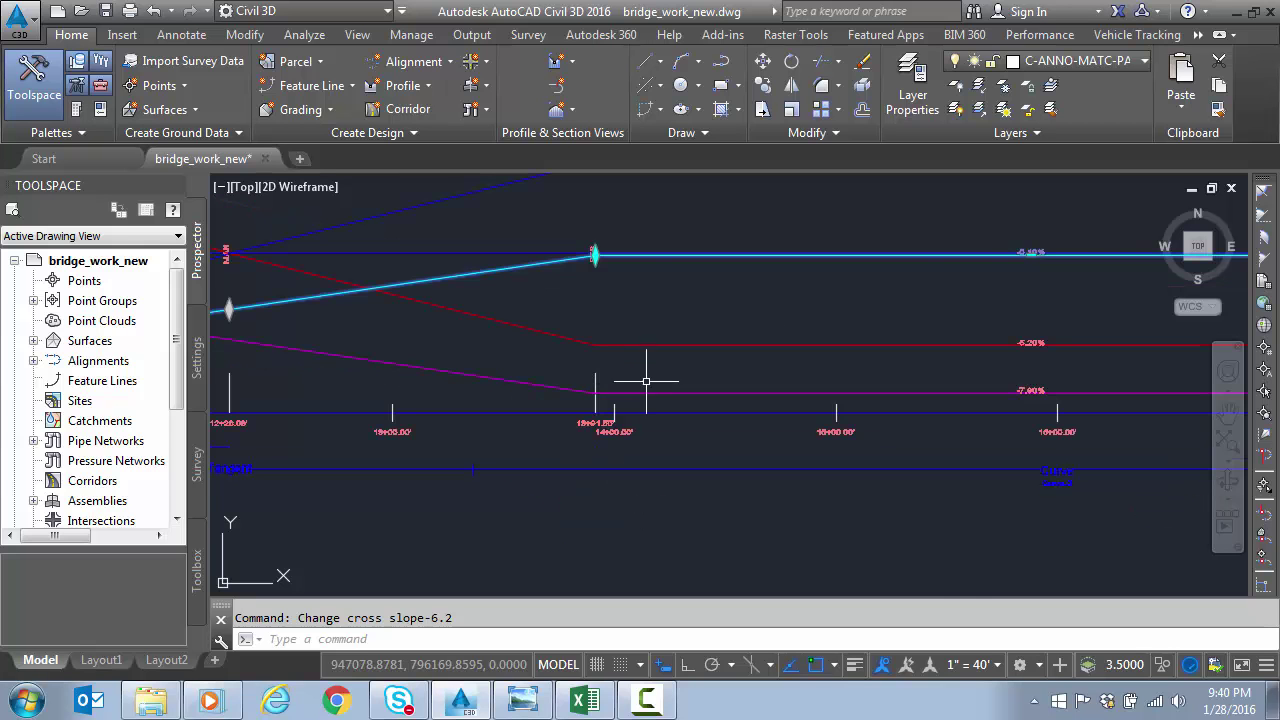
pyautogui.scroll(2, 1073, 249)
pyautogui.scroll(2, 1073, 249)
pyautogui.moveTo(964, 256)
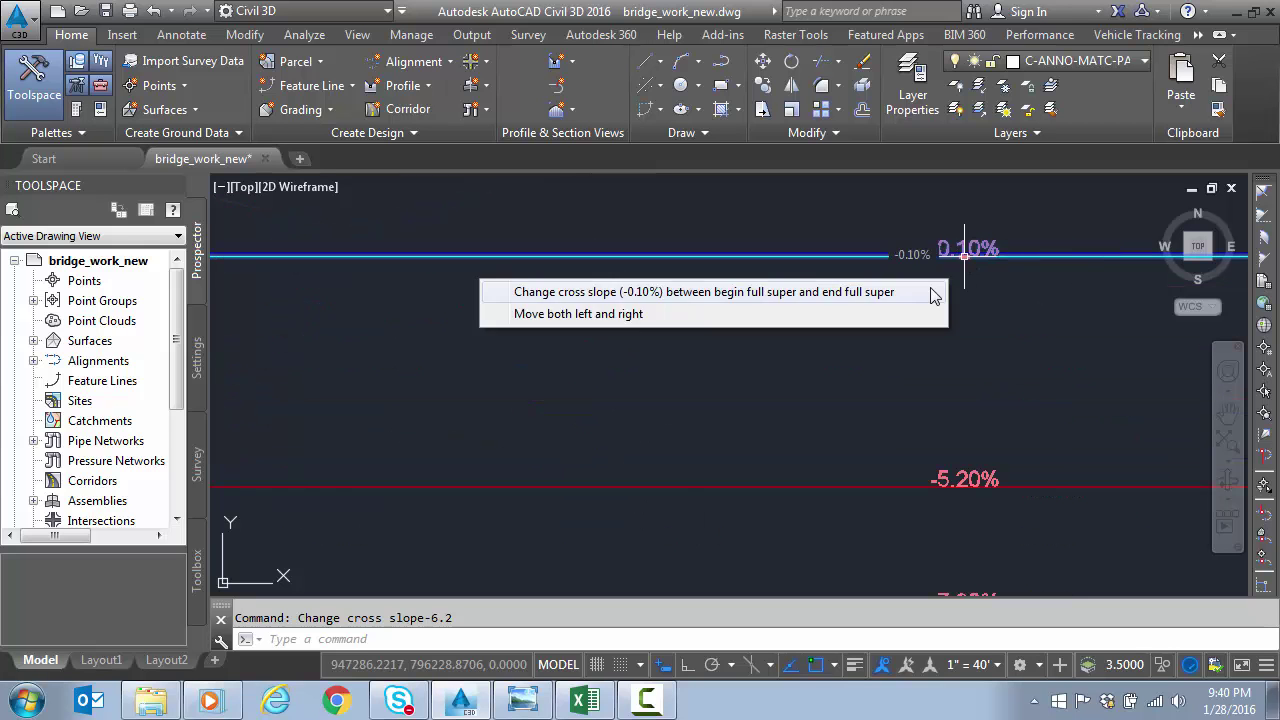
pyautogui.click(920, 298)
pyautogui.write('-1.8')
pyautogui.press('Return')
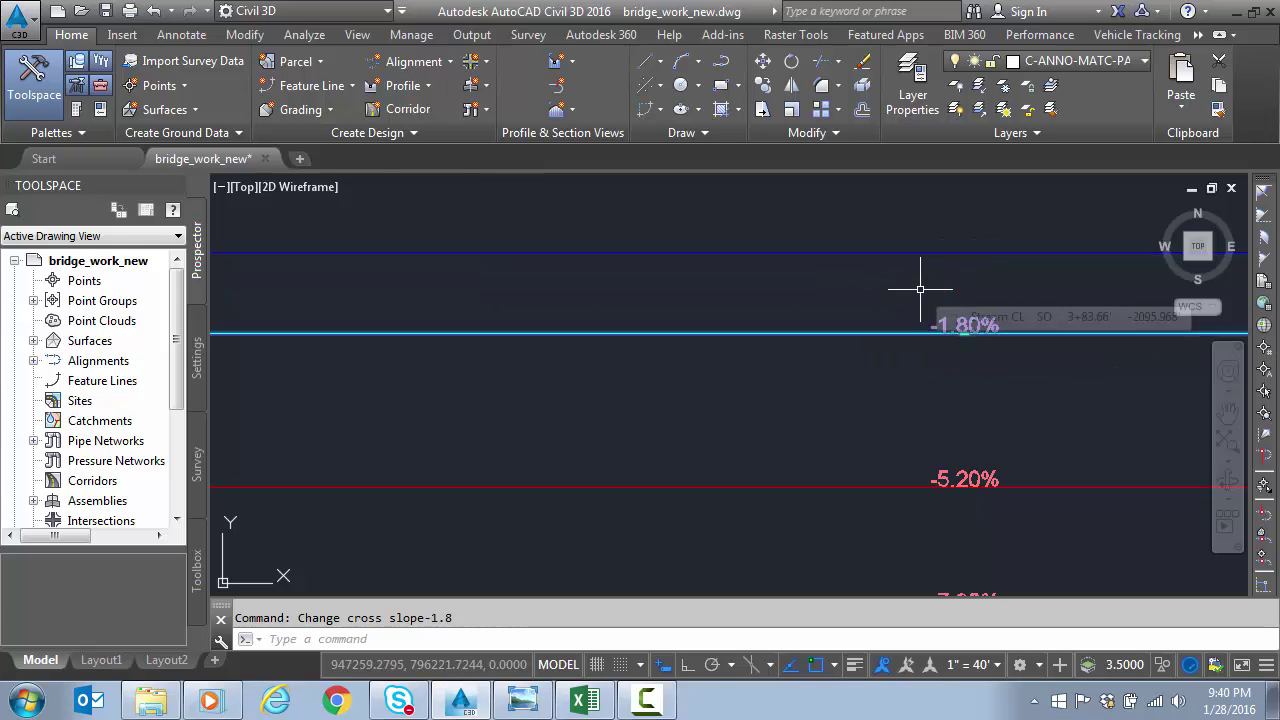
pyautogui.scroll(-5, 863, 325)
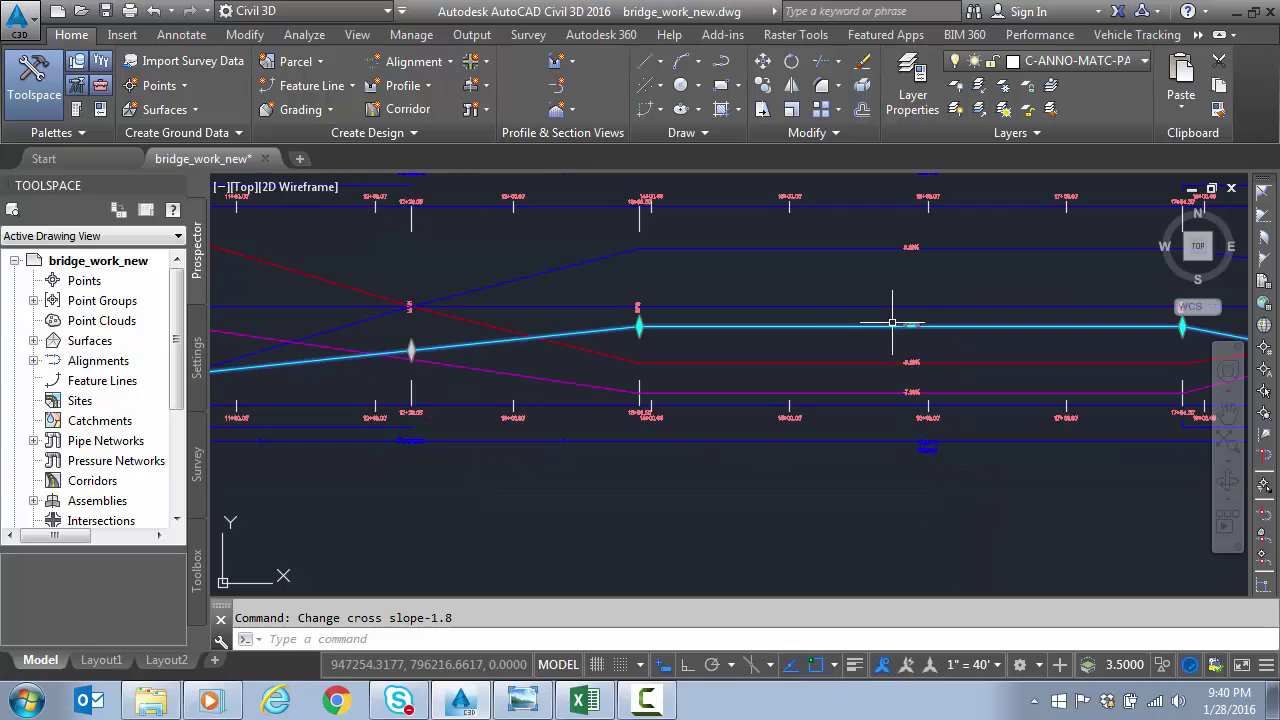
pyautogui.press('Escape')
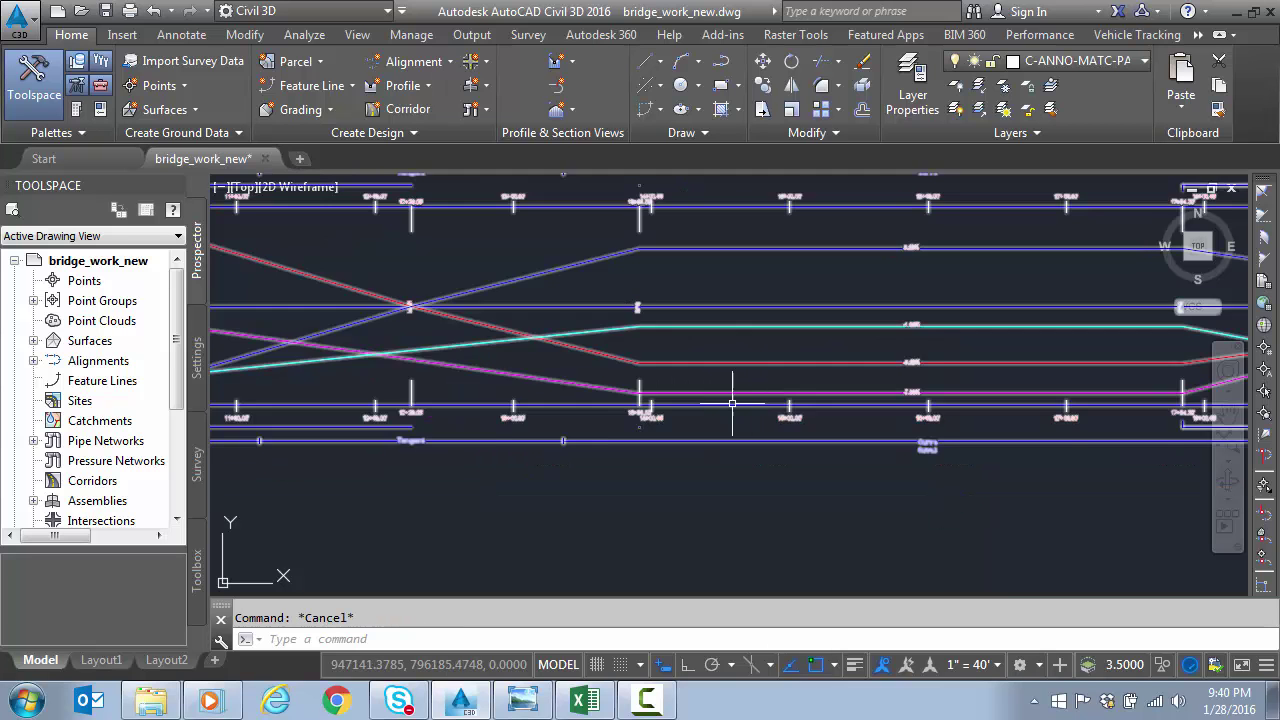
# Select the left shoulder line on the second curve, check its row for station 13+91.50 in the Excel report, and return to Civil 3D
pyautogui.click(645, 394)
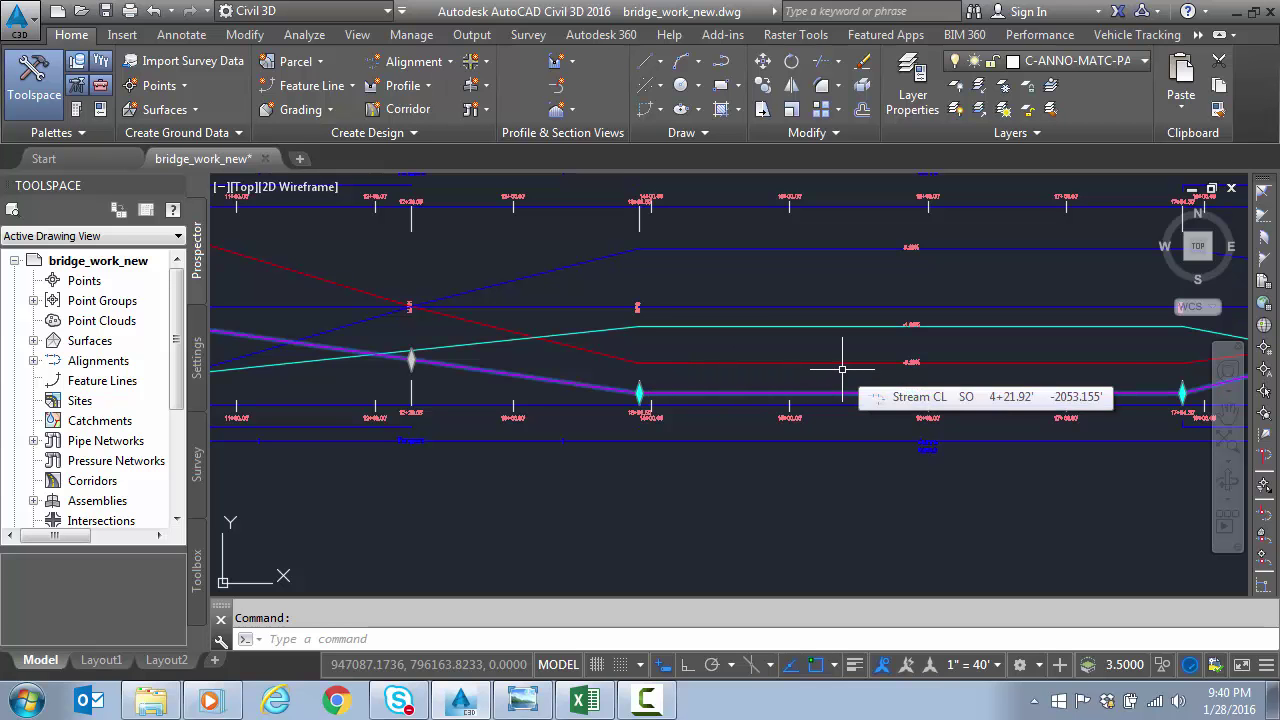
pyautogui.click(580, 699)
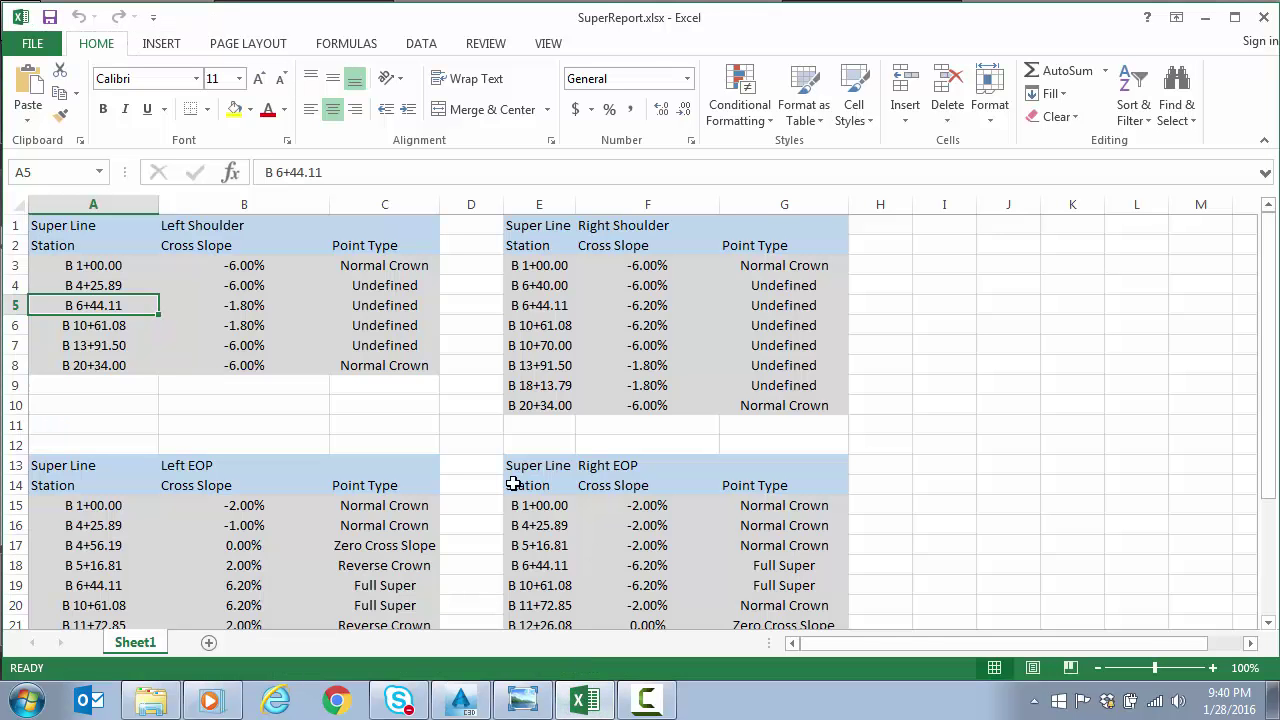
pyautogui.click(119, 346)
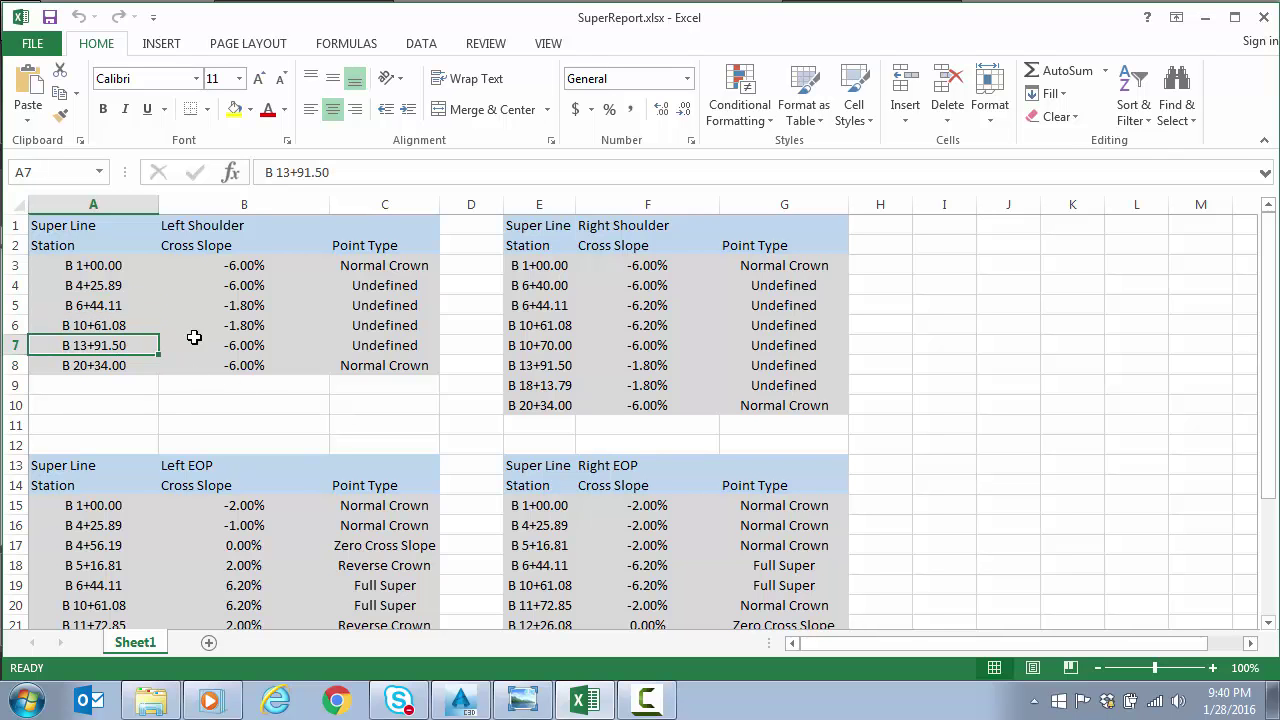
pyautogui.click(1205, 17)
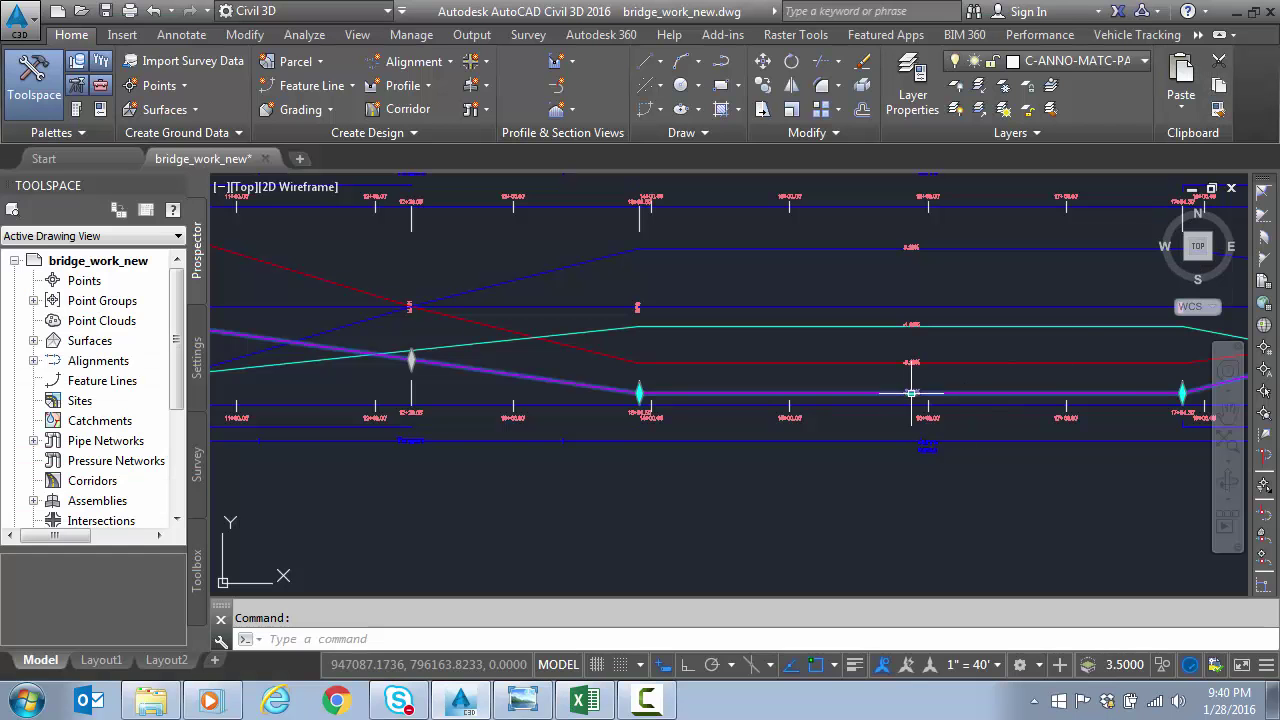
# Set the left shoulder line's cross slope between begin full super and end full super on Curve.2 to -6%, and deselect the line
pyautogui.scroll(6, 911, 390)
pyautogui.moveTo(913, 378)
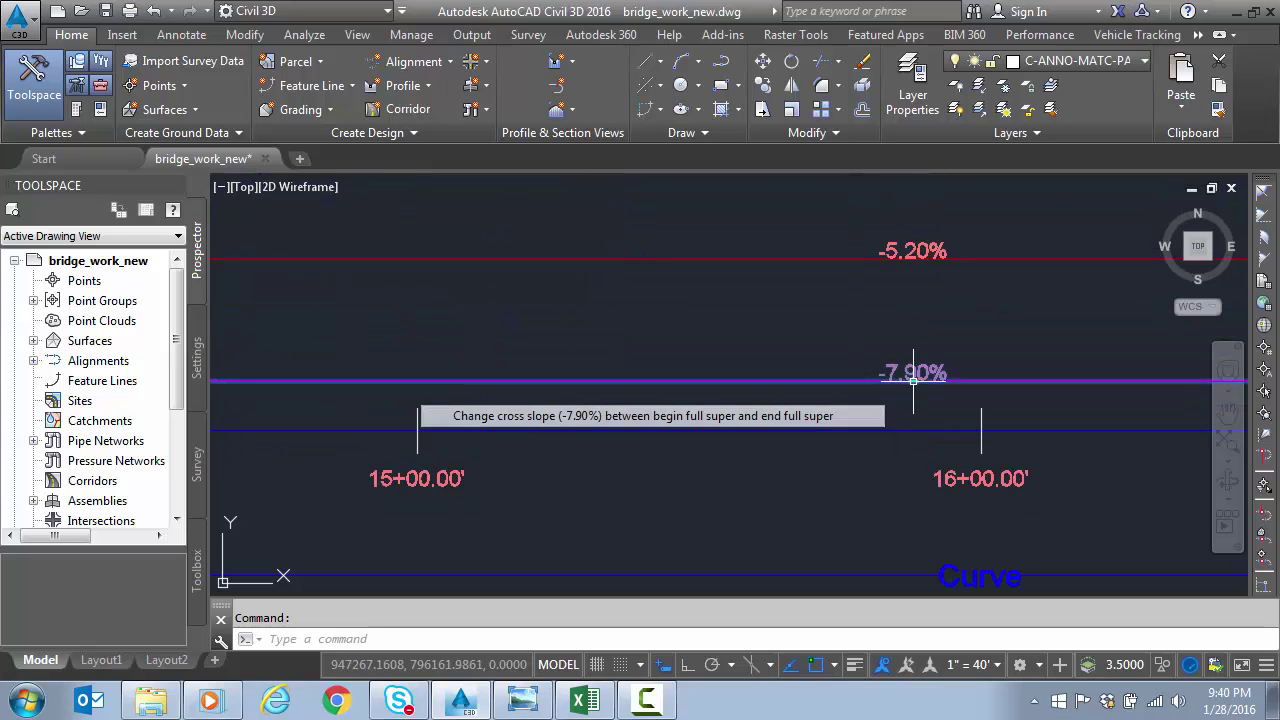
pyautogui.click(838, 418)
pyautogui.write('-6')
pyautogui.press('Return')
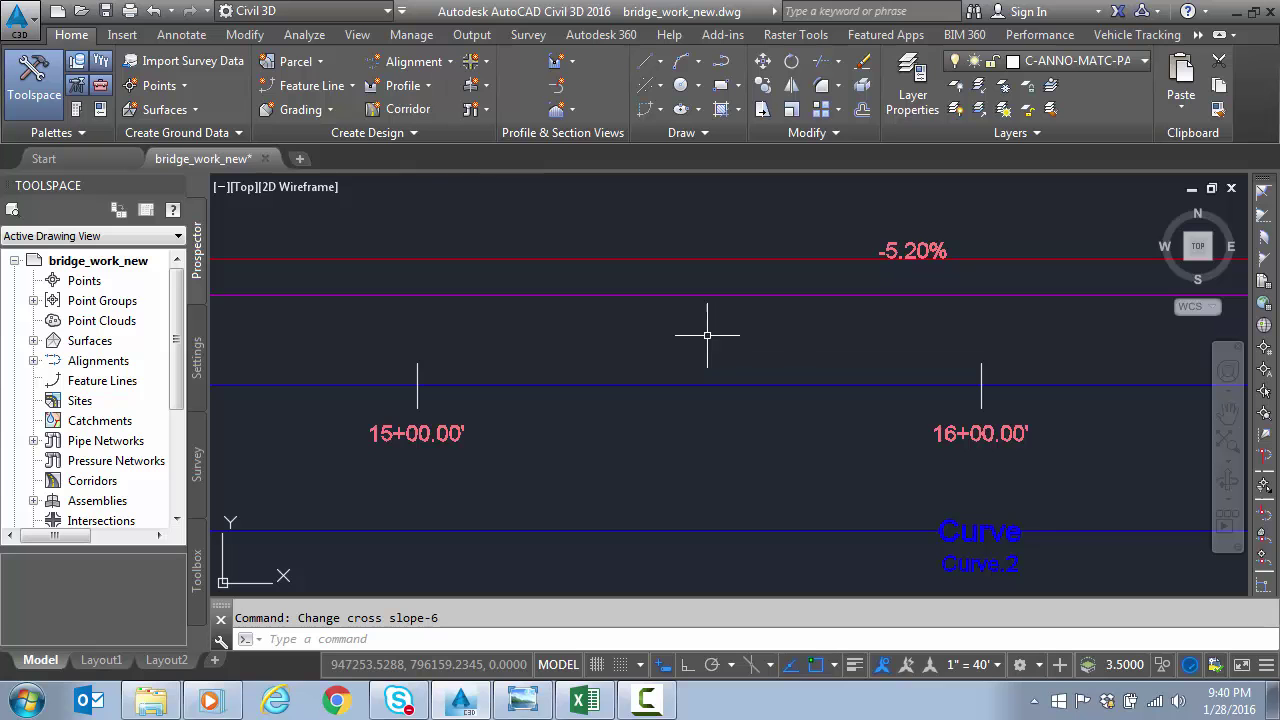
pyautogui.scroll(-4, 620, 343)
pyautogui.scroll(4, 1016, 336)
pyautogui.scroll(-3, 1016, 336)
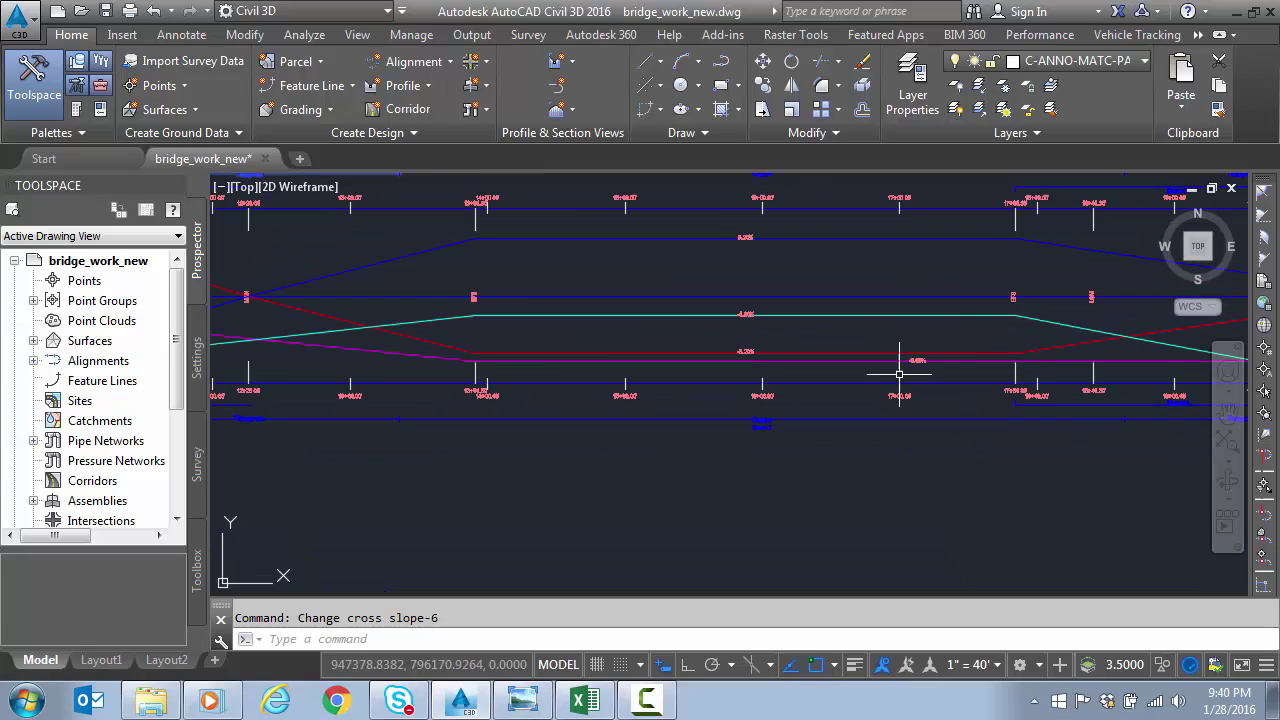
pyautogui.scroll(1, 737, 377)
pyautogui.press('Escape')
# Remove the left shoulder line's grade break at low shoulder match (6+16.60) before the first curve
pyautogui.moveTo(455, 430); pyautogui.dragTo(837, 434, button='middle')
pyautogui.moveTo(415, 451); pyautogui.dragTo(826, 449, button='middle')
pyautogui.scroll(5, 600, 330)
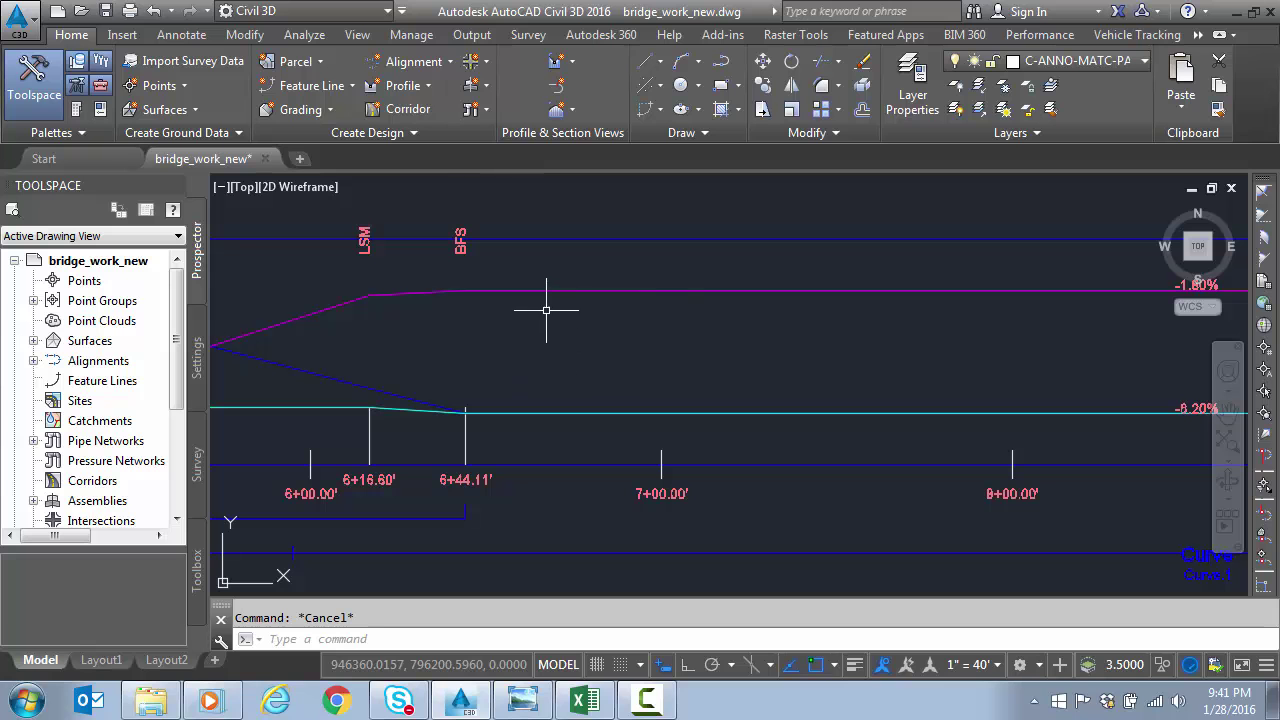
pyautogui.click(552, 290)
pyautogui.moveTo(453, 367); pyautogui.dragTo(865, 361, button='middle')
pyautogui.scroll(-2, 650, 429)
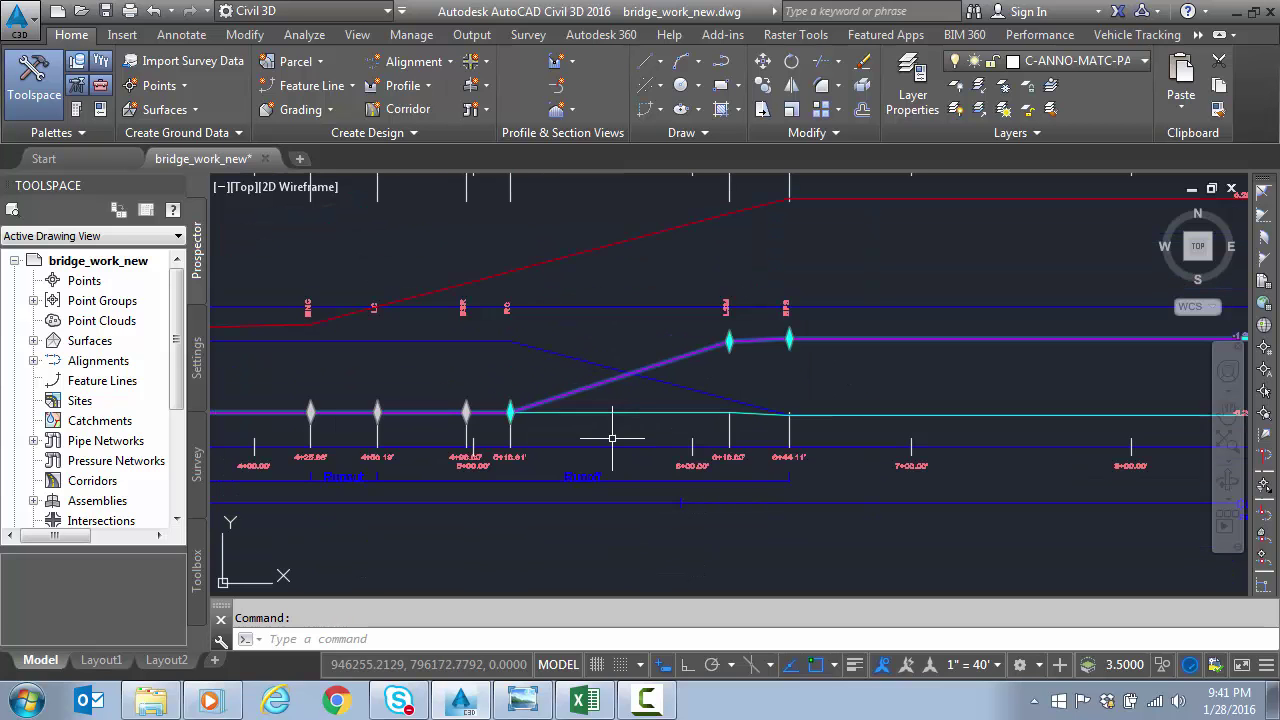
pyautogui.moveTo(583, 434); pyautogui.dragTo(644, 430, button='middle')
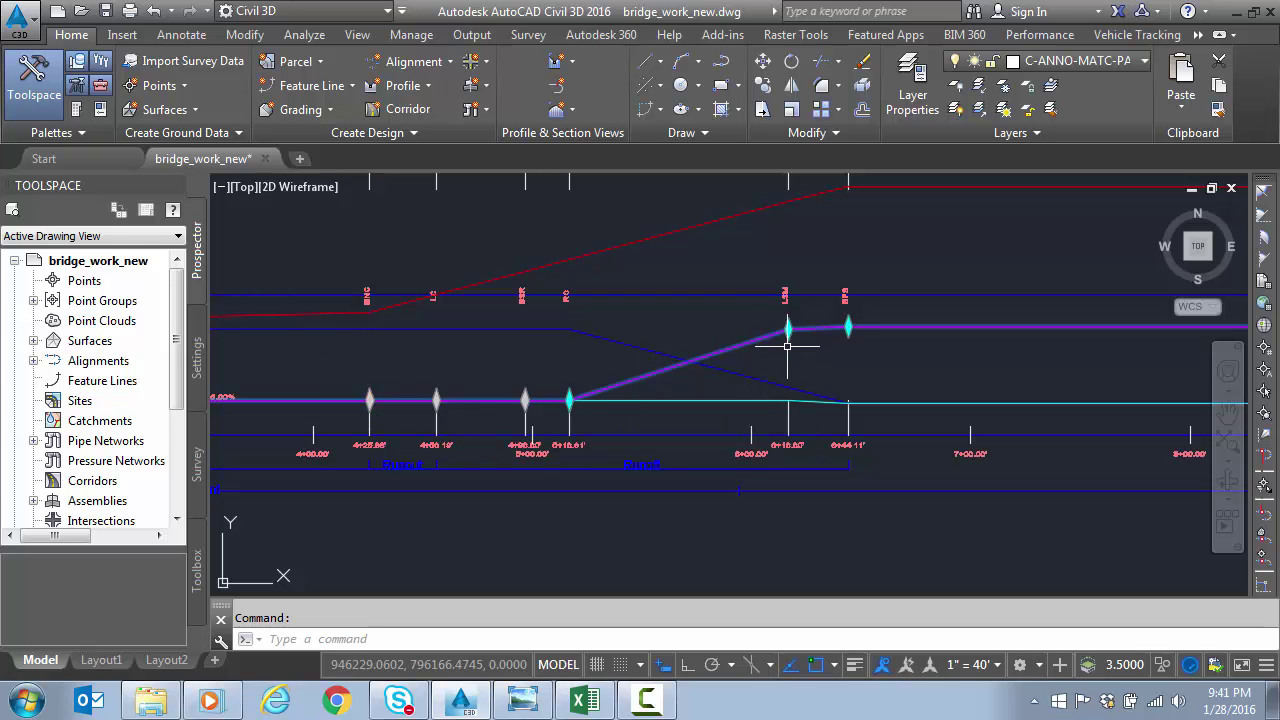
pyautogui.moveTo(788, 329)
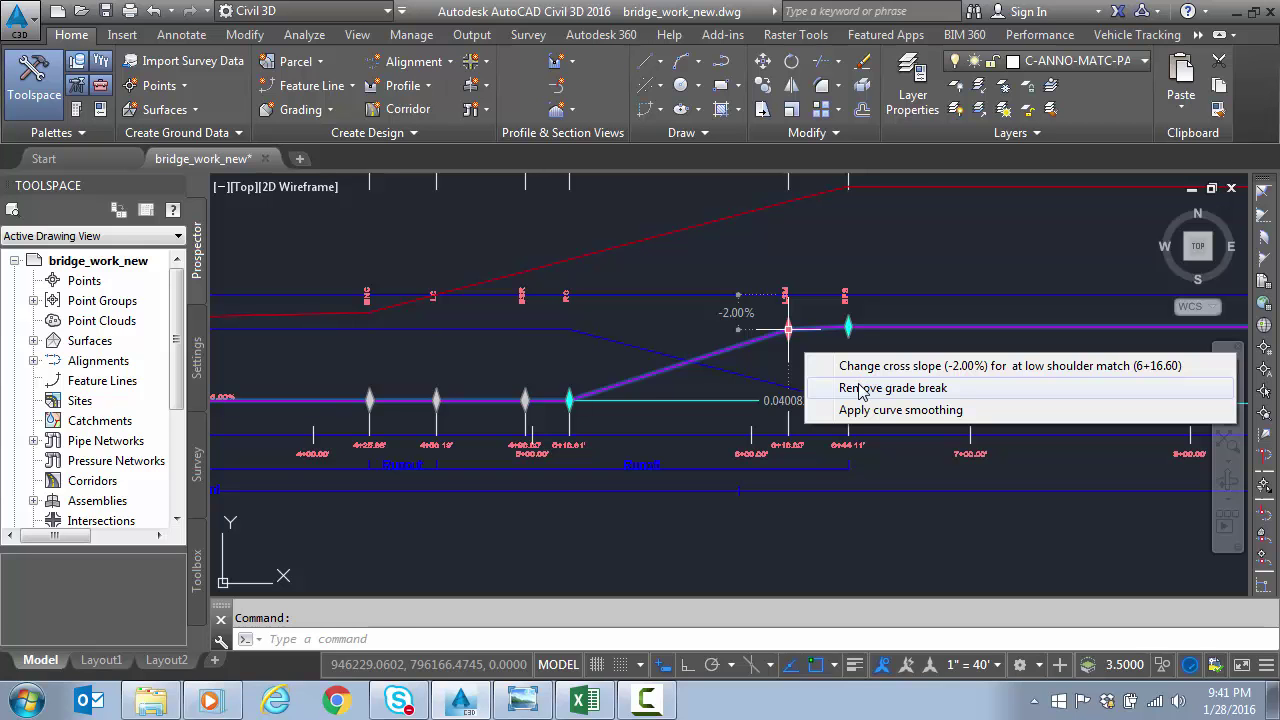
pyautogui.click(860, 390)
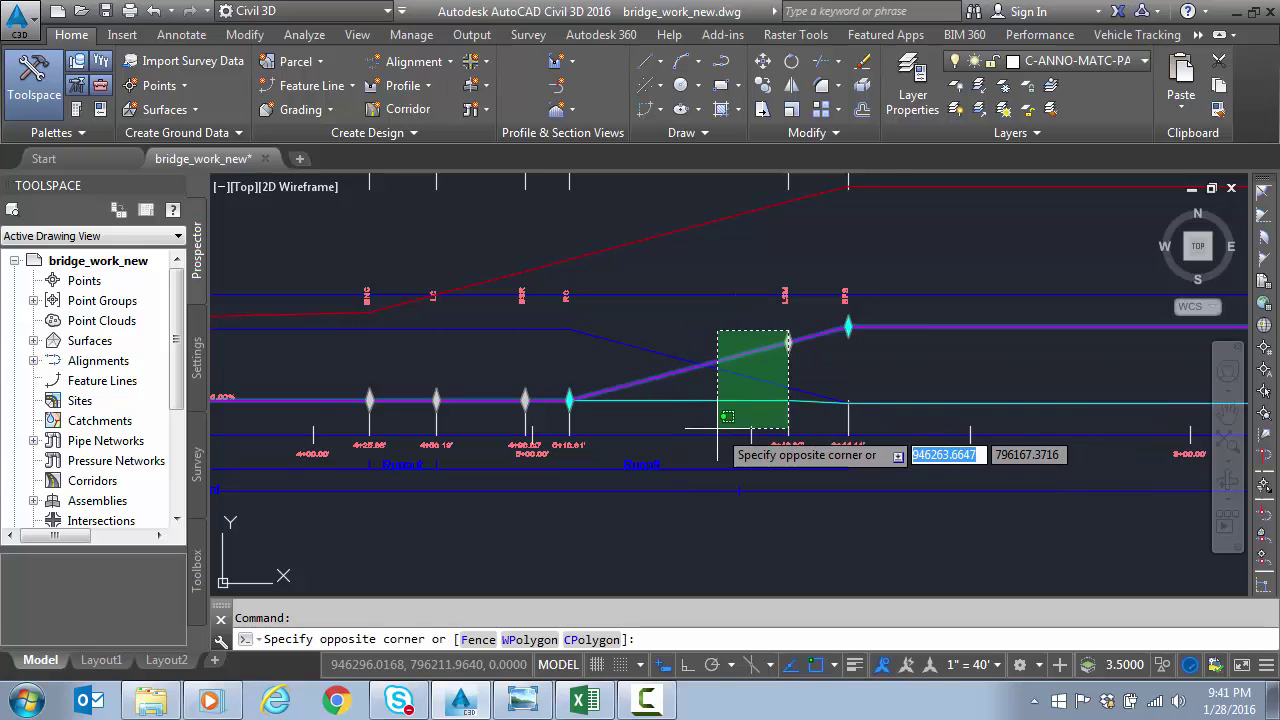
pyautogui.press('Escape')
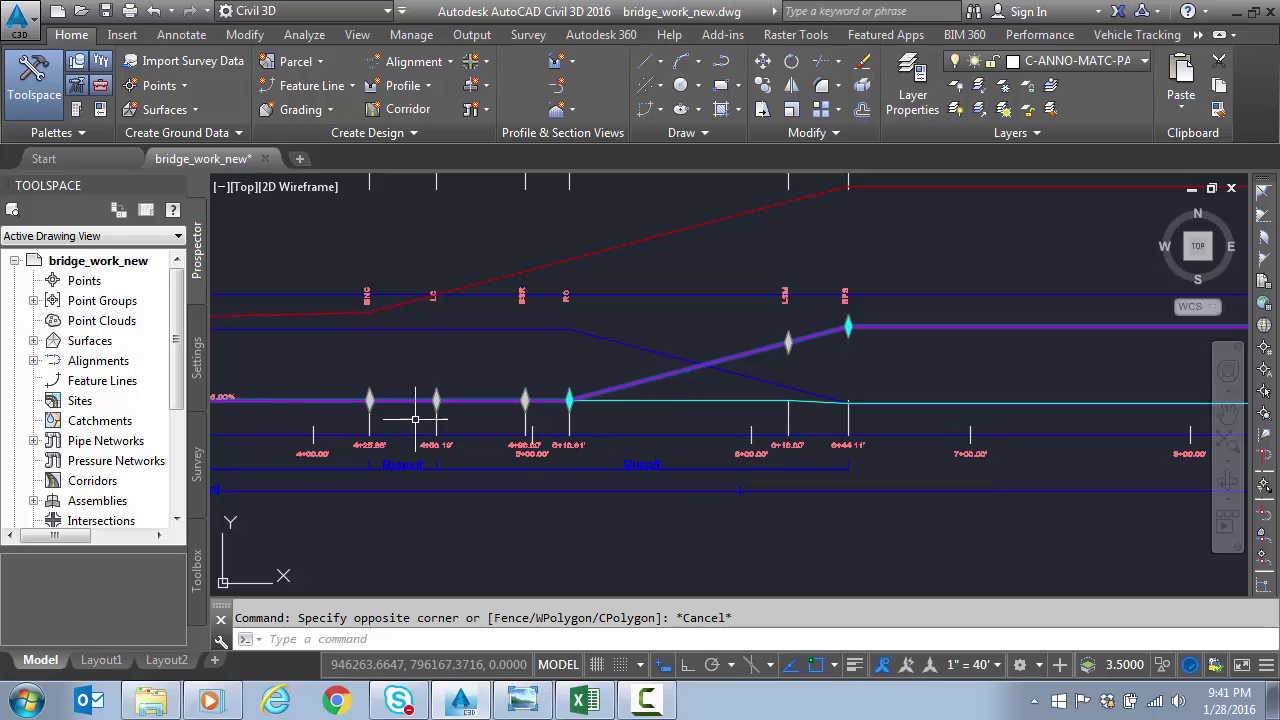
# Create a grade break on the left shoulder line at end normal crown (4+25.88) with a cross slope of -5.5%
pyautogui.scroll(2, 381, 435)
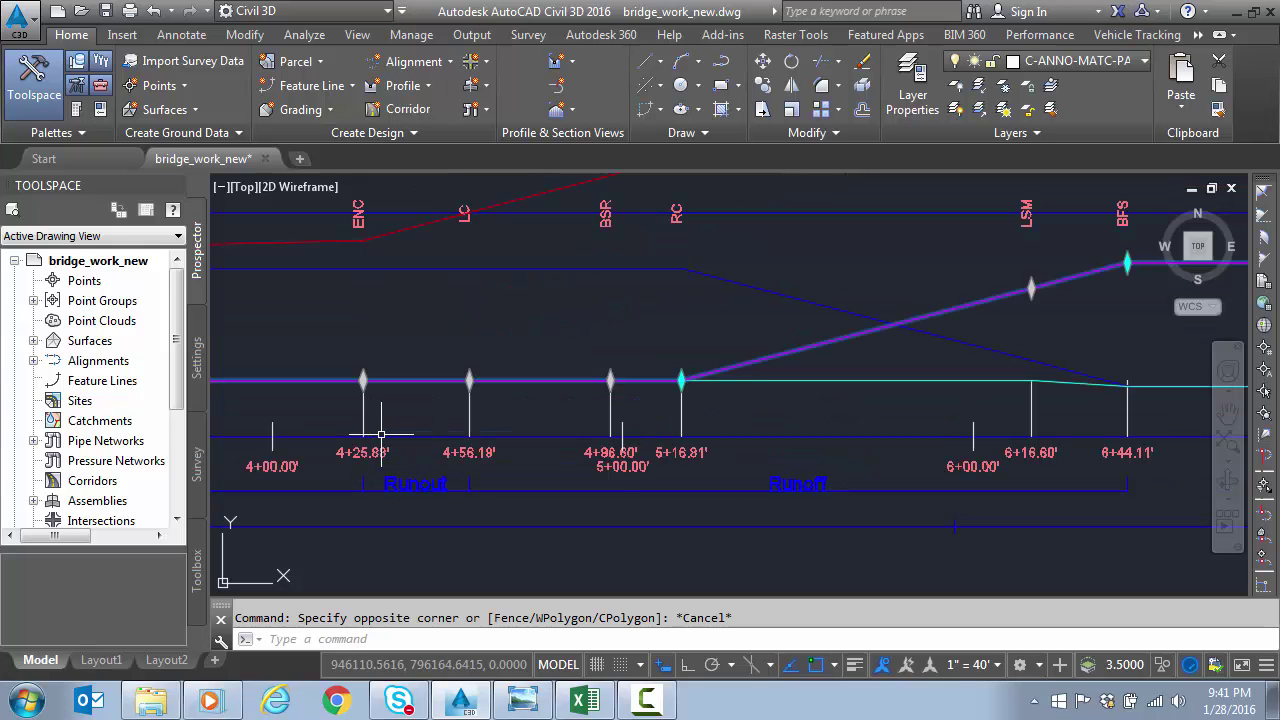
pyautogui.click(363, 381)
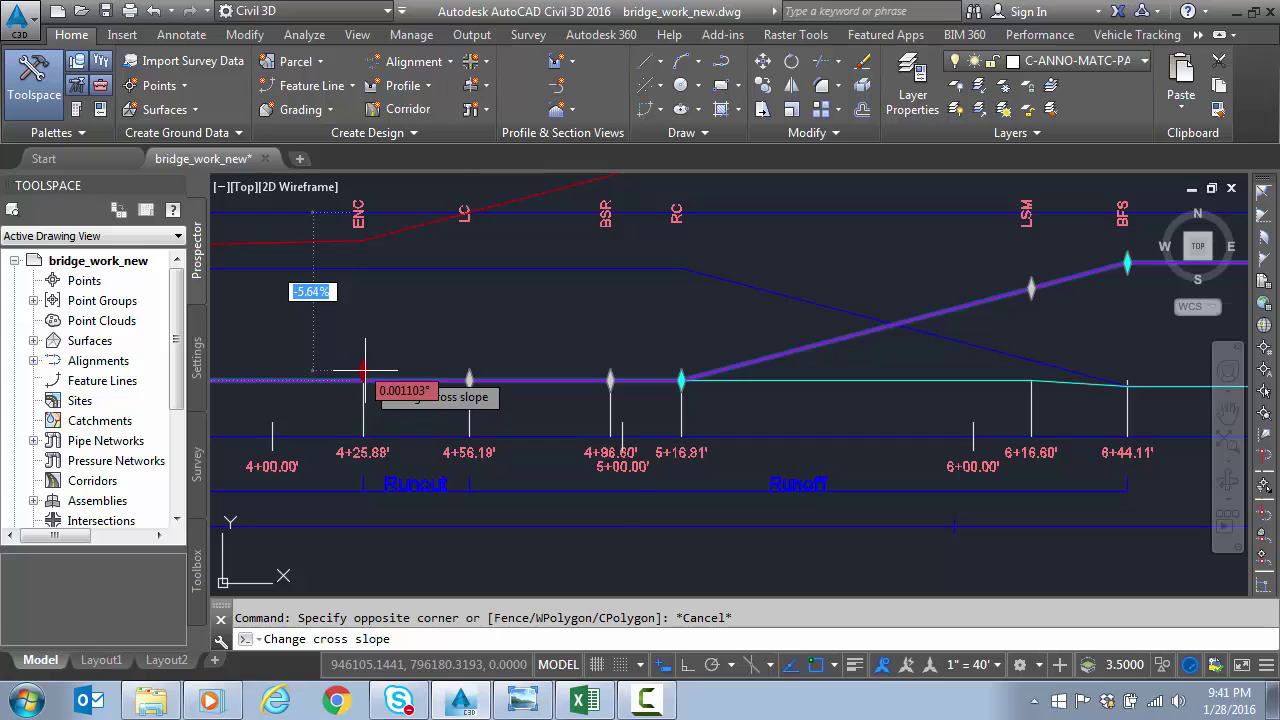
pyautogui.write('-5.5')
pyautogui.press('Return')
pyautogui.moveTo(363, 368)
pyautogui.click(481, 424)
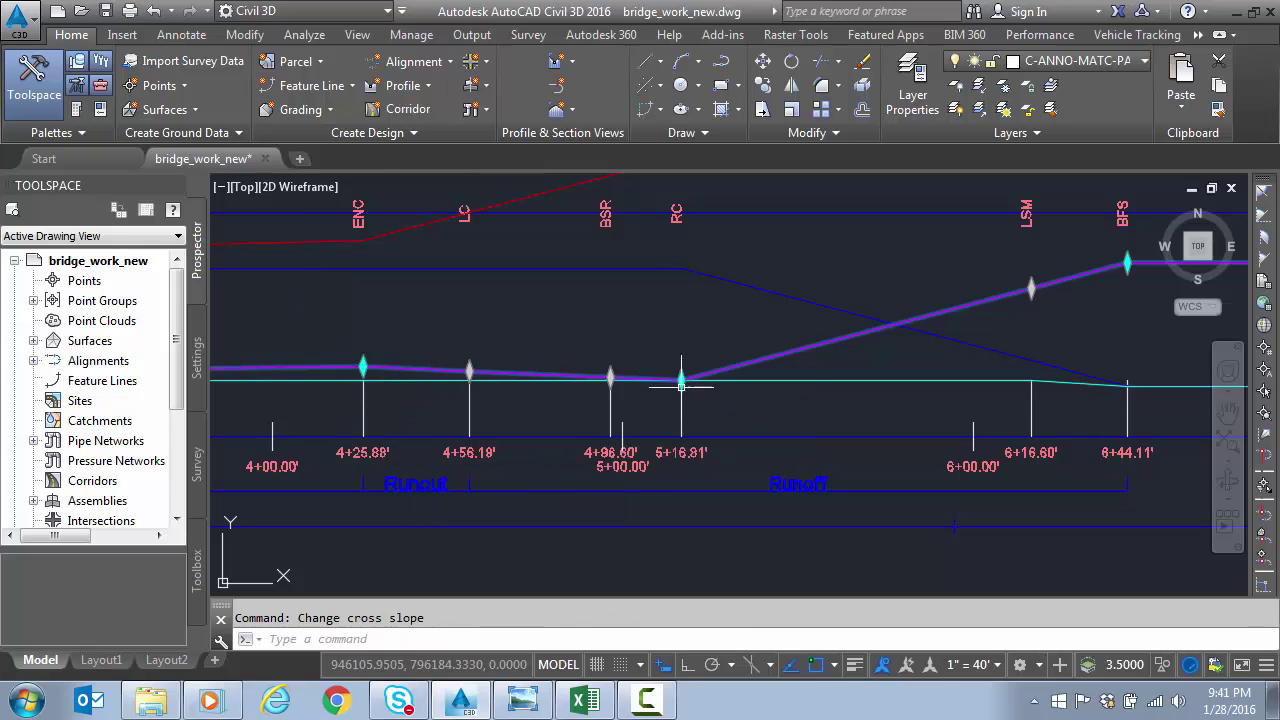
# Remove the left shoulder line's grade break at reverse crown (RC), and deselect the line
pyautogui.moveTo(681, 383)
pyautogui.click(768, 437)
pyautogui.press('Escape')
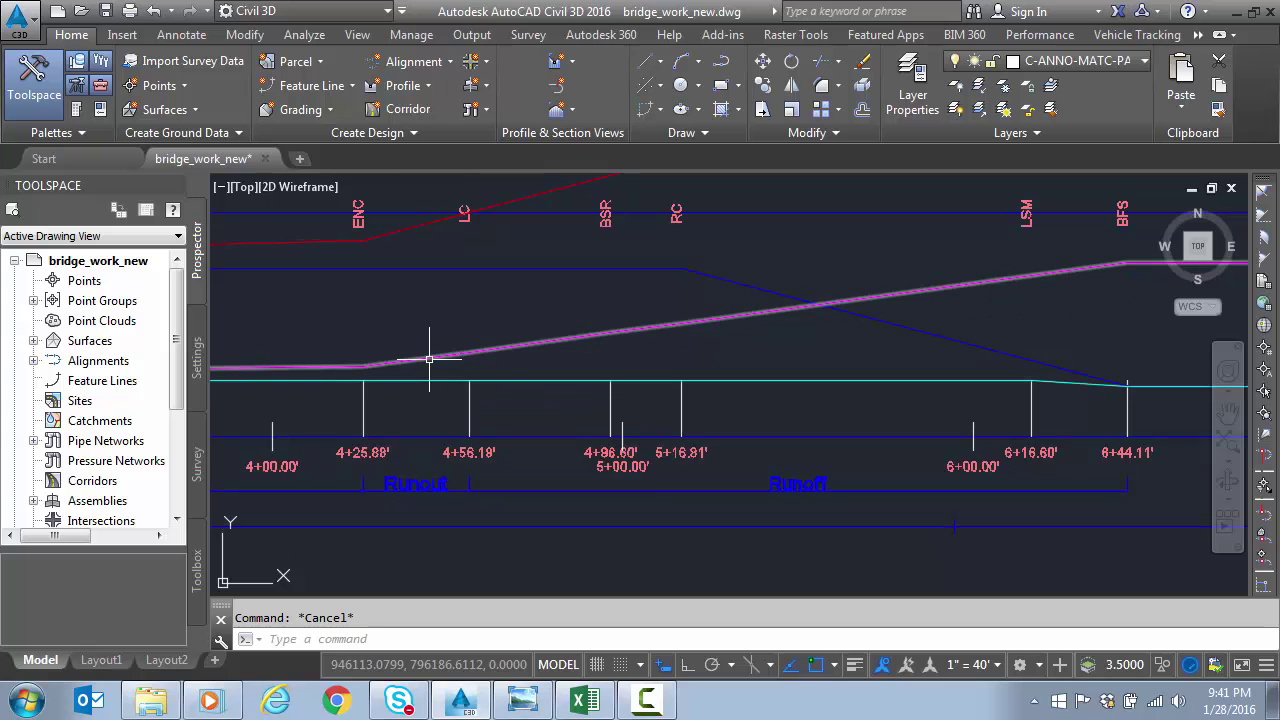
# Set the left shoulder line's cross slope at end normal crown (4+25.88) to -6%, and deselect the line
pyautogui.click(429, 358)
pyautogui.moveTo(363, 366)
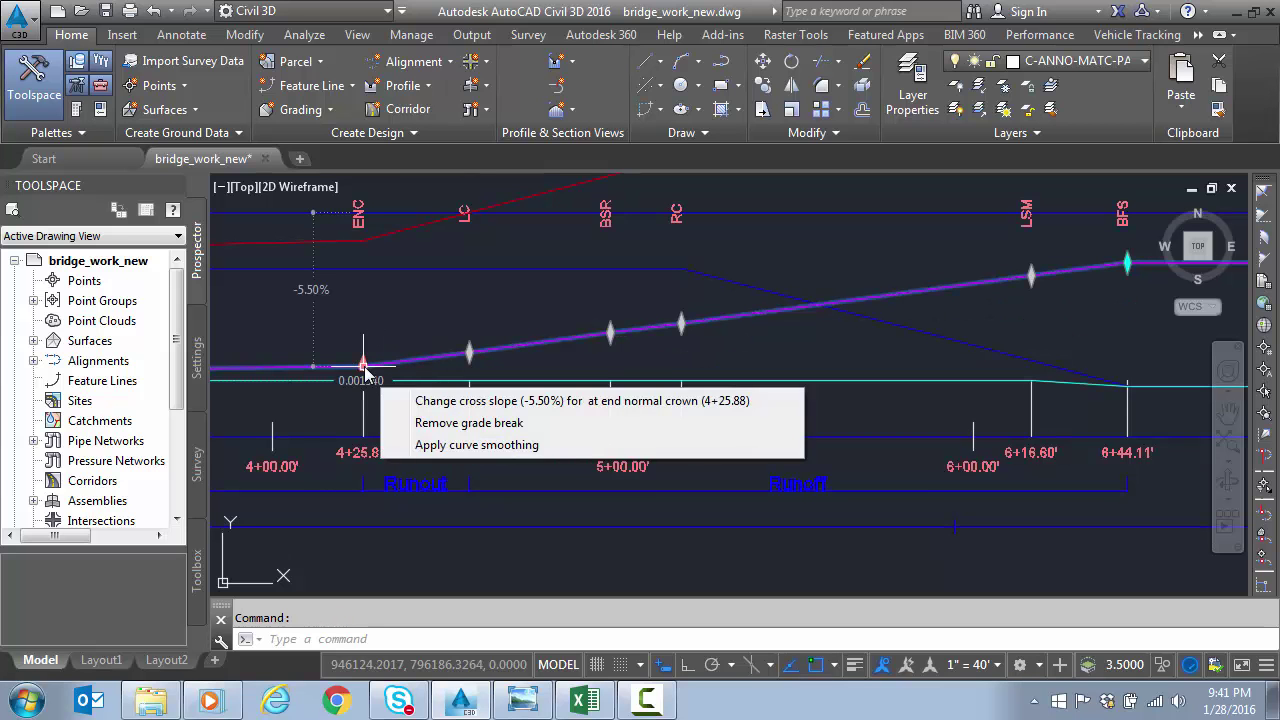
pyautogui.click(461, 401)
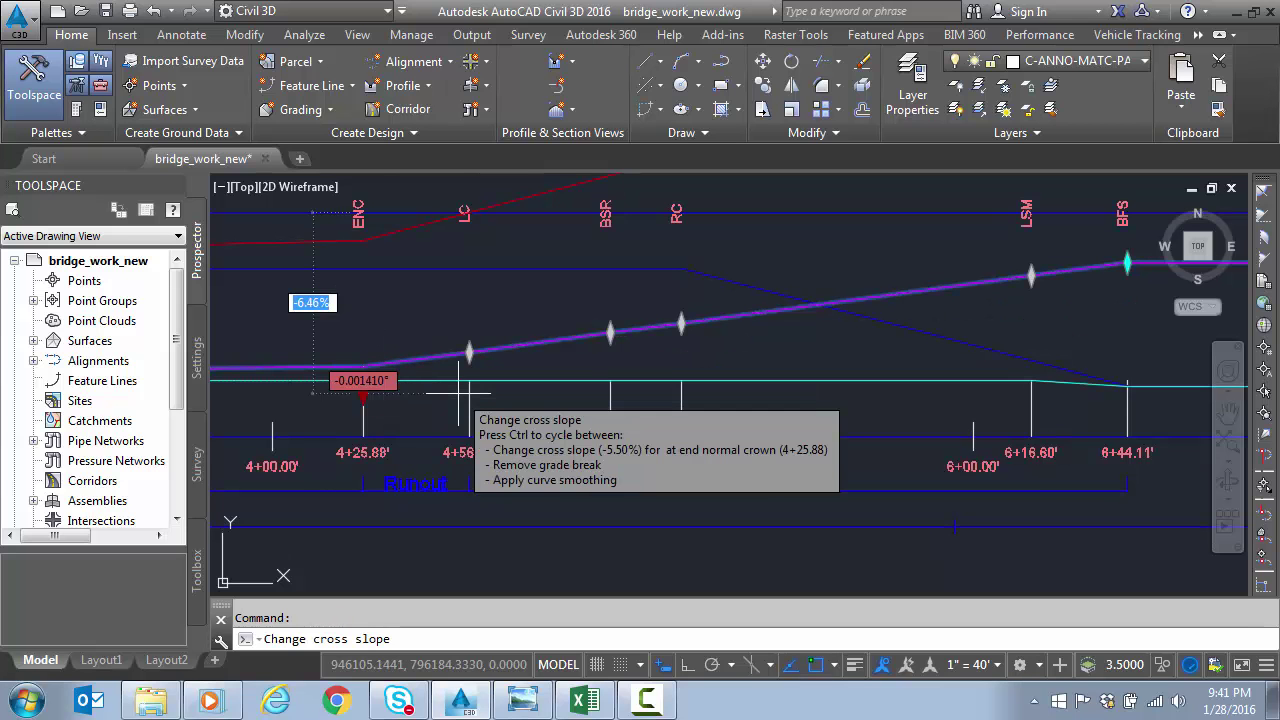
pyautogui.write('-6')
pyautogui.press('Return')
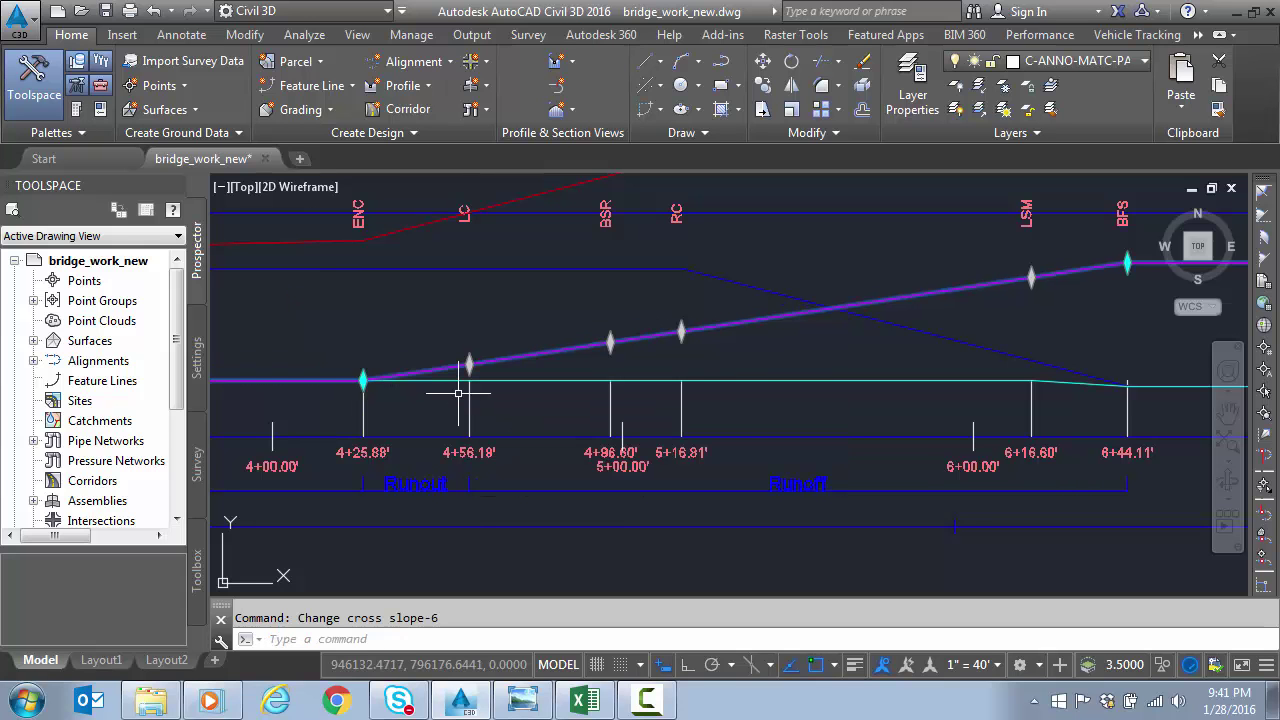
pyautogui.press('Escape')
pyautogui.scroll(-5, 457, 391)
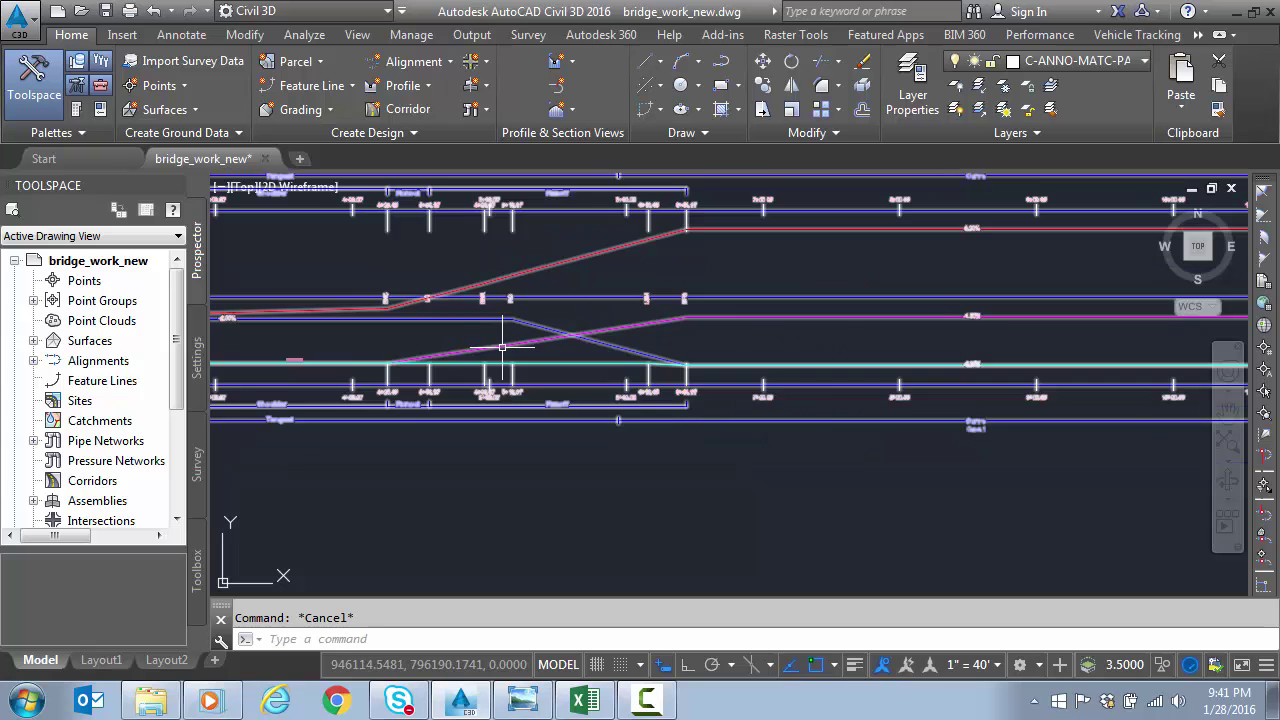
# Examine the left shoulder line's transition and grade breaks between the first and second curves, and return to the start of the first curve
pyautogui.moveTo(753, 336)
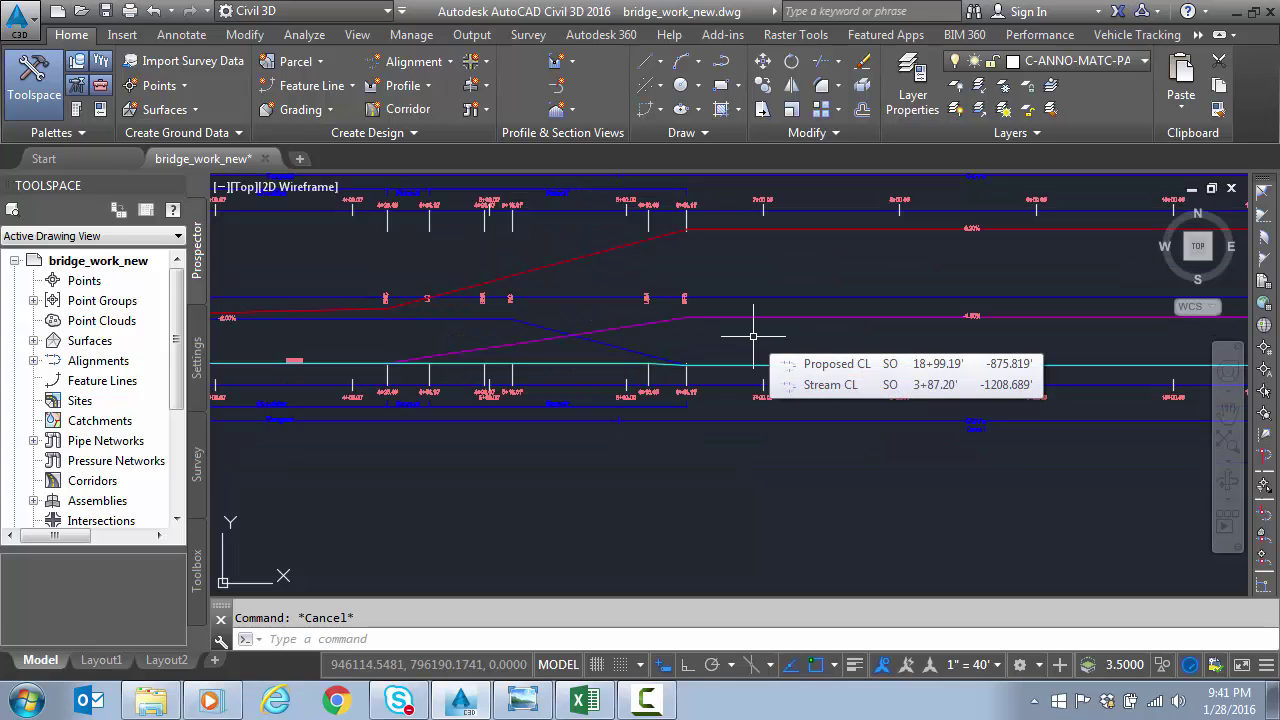
pyautogui.moveTo(786, 337); pyautogui.dragTo(300, 343, button='middle')
pyautogui.moveTo(737, 349); pyautogui.dragTo(569, 351, button='middle')
pyautogui.scroll(2, 568, 345)
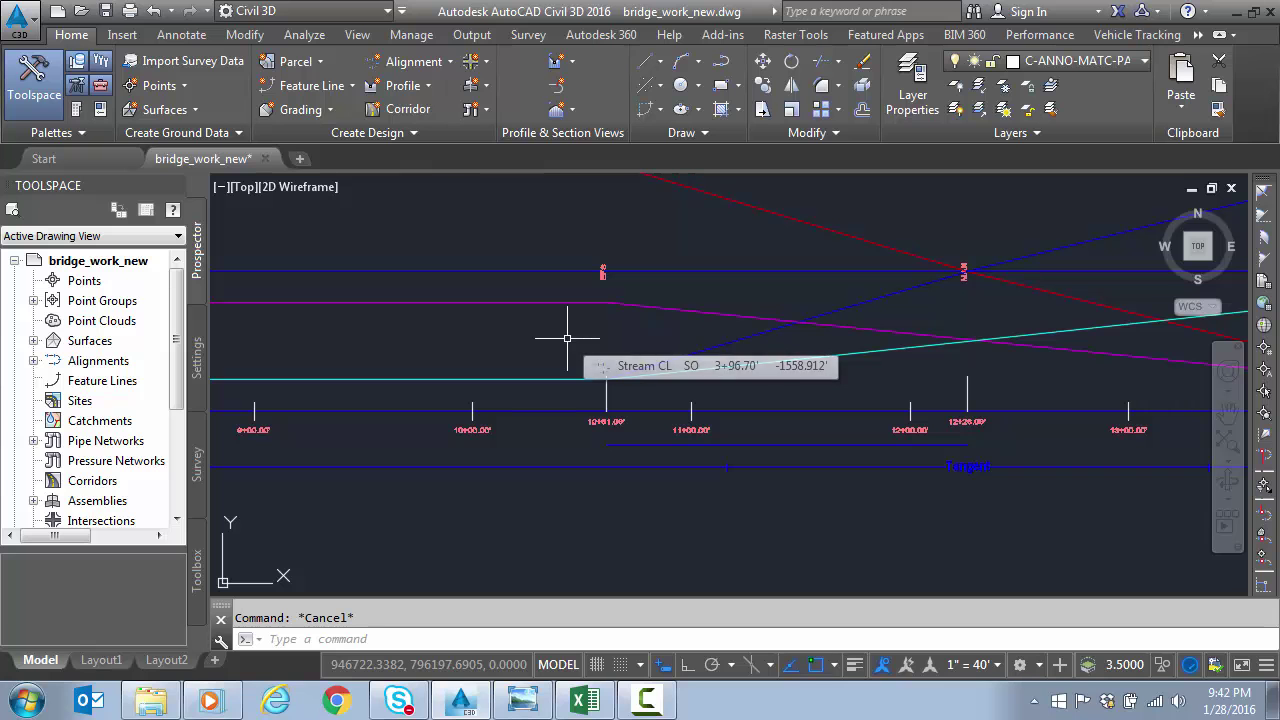
pyautogui.moveTo(512, 334); pyautogui.dragTo(218, 329, button='middle')
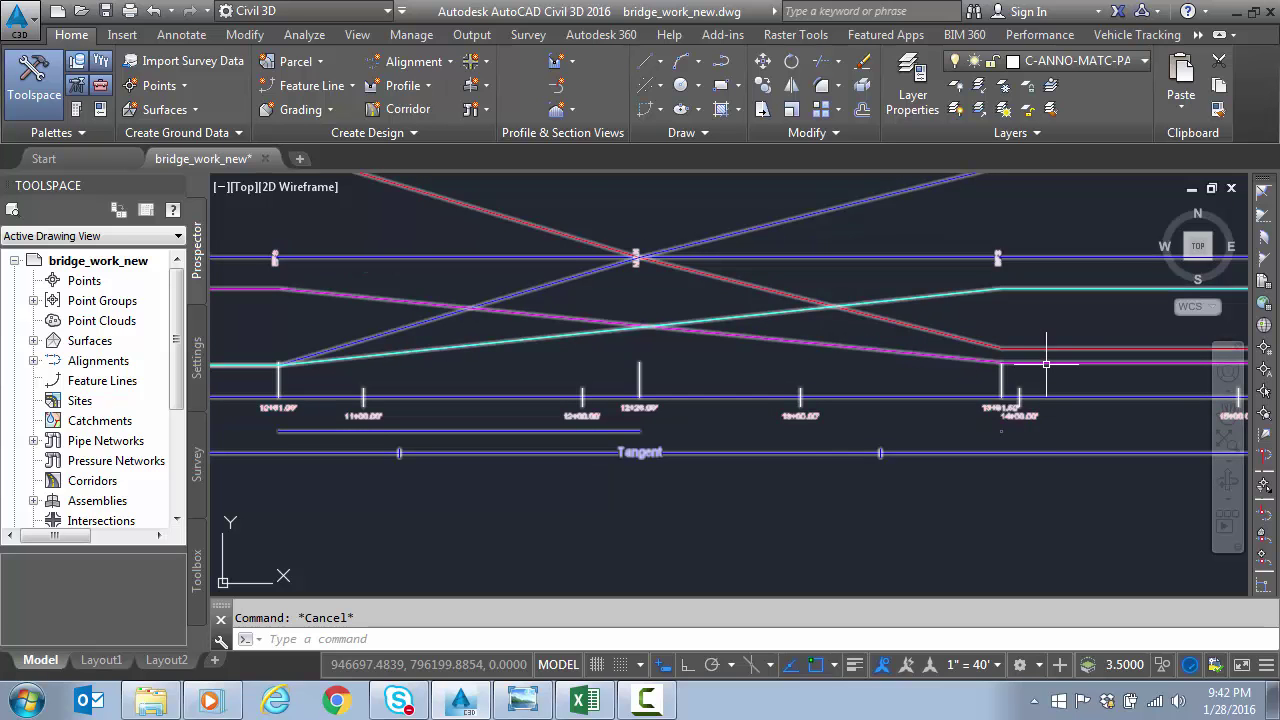
pyautogui.click(920, 354)
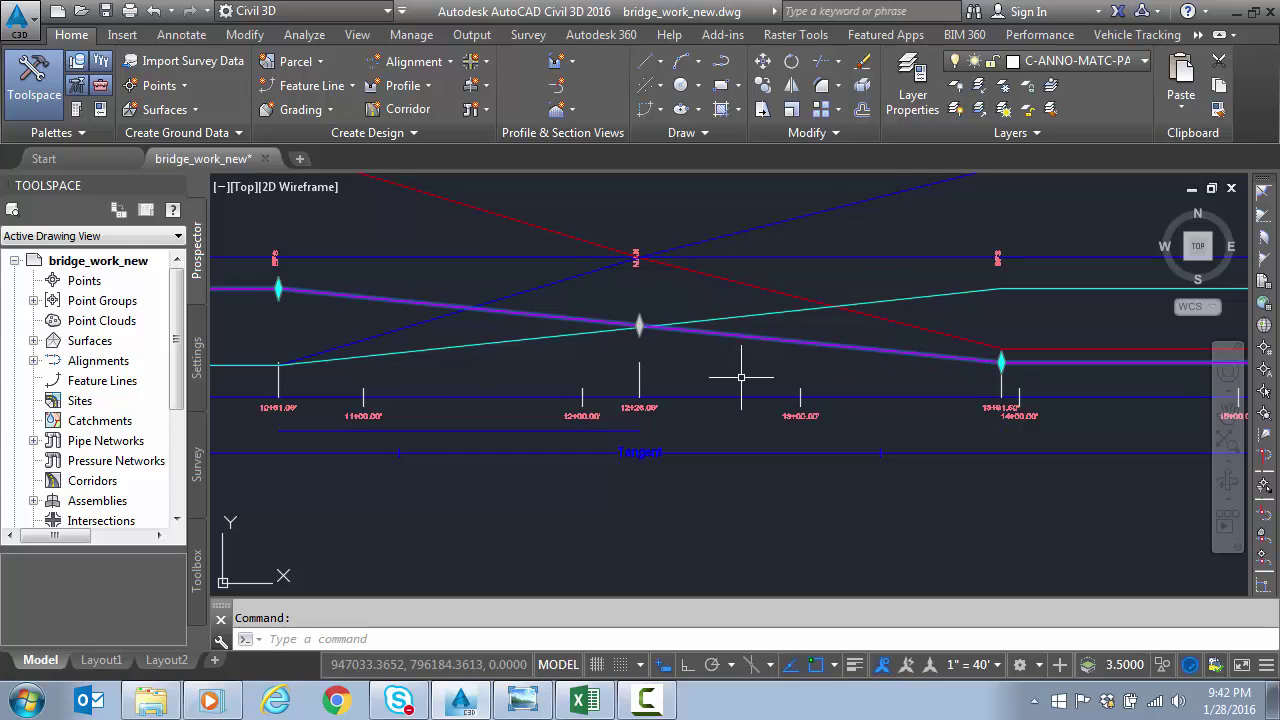
pyautogui.scroll(-2, 740, 374)
pyautogui.moveTo(806, 371)
pyautogui.mouseDown(button='middle')
pyautogui.moveTo(625, 371)
pyautogui.moveTo(1023, 366)
pyautogui.mouseUp(button='middle')
pyautogui.press('Escape')
pyautogui.moveTo(443, 366); pyautogui.dragTo(909, 400, button='middle')
pyautogui.moveTo(543, 401); pyautogui.dragTo(700, 400, button='middle')
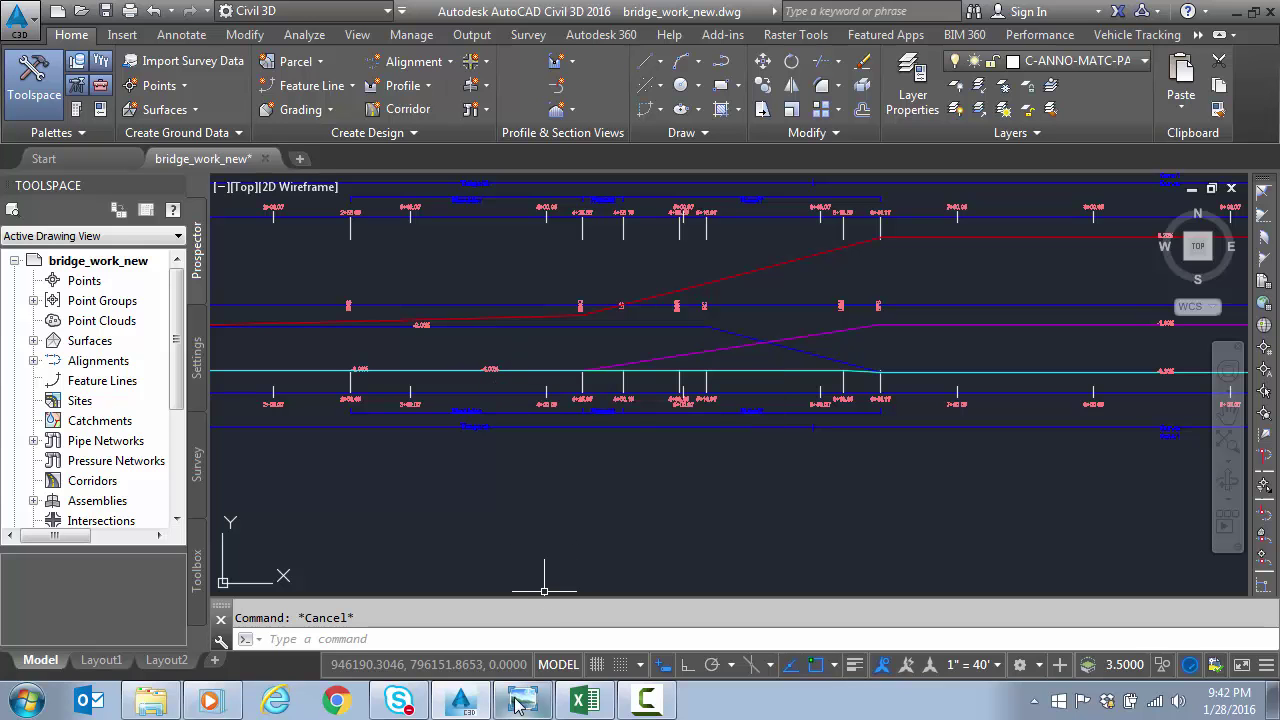
# Compare the right shoulder line near low shoulder match with the Excel report's station 6+40.00 row, and return to Civil 3D
pyautogui.moveTo(470, 689)
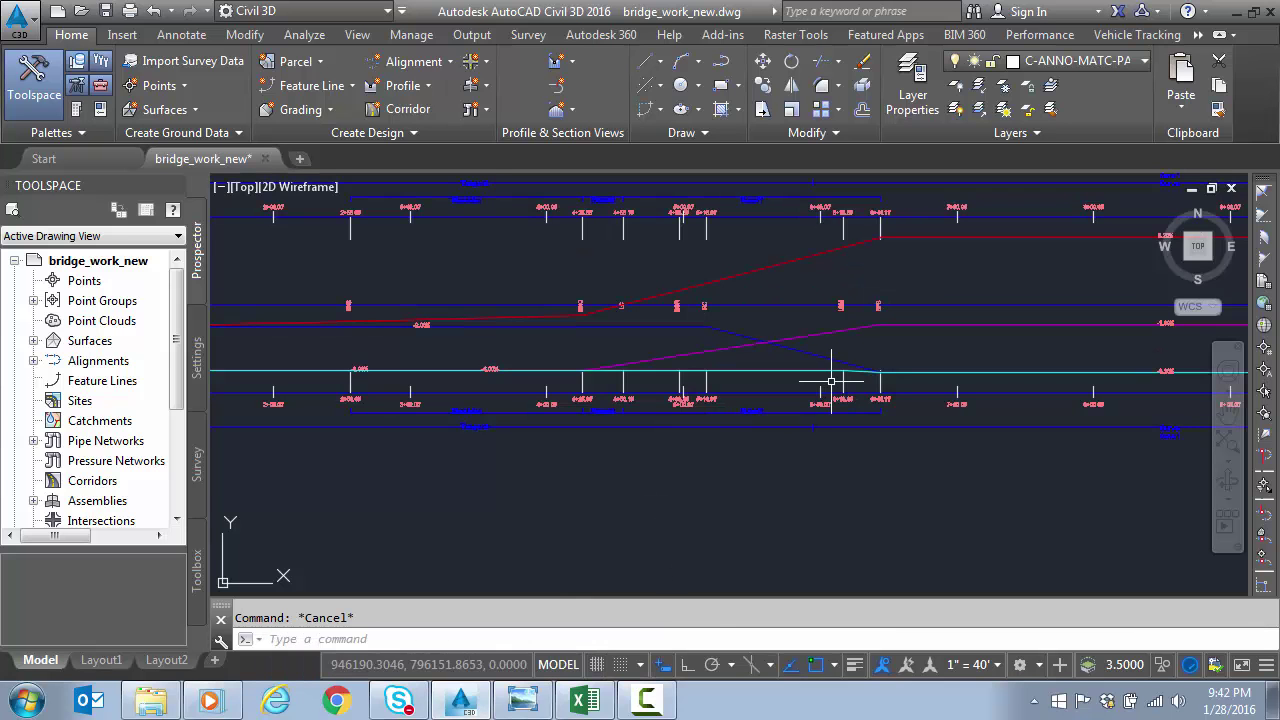
pyautogui.scroll(5, 840, 385)
pyautogui.moveTo(886, 373); pyautogui.dragTo(678, 421, button='middle')
pyautogui.moveTo(673, 385)
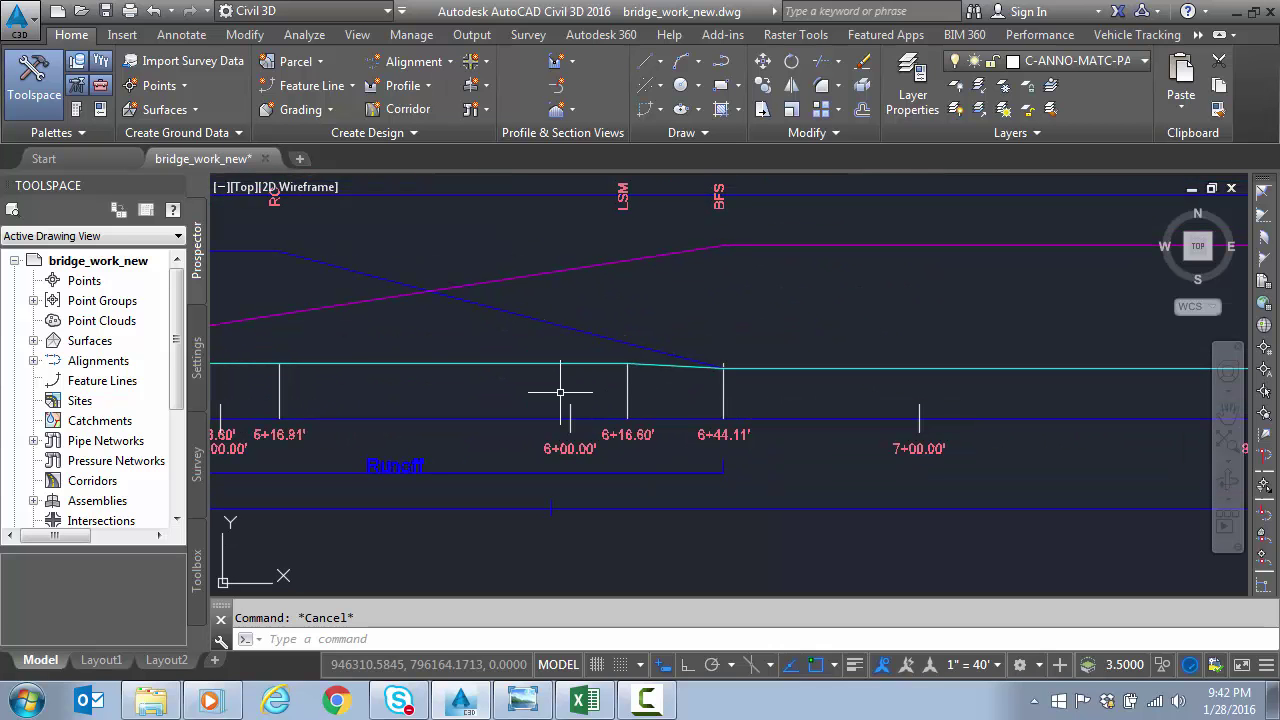
pyautogui.moveTo(561, 390)
pyautogui.moveTo(1030, 369)
pyautogui.hotkey('alt', 'Tab')
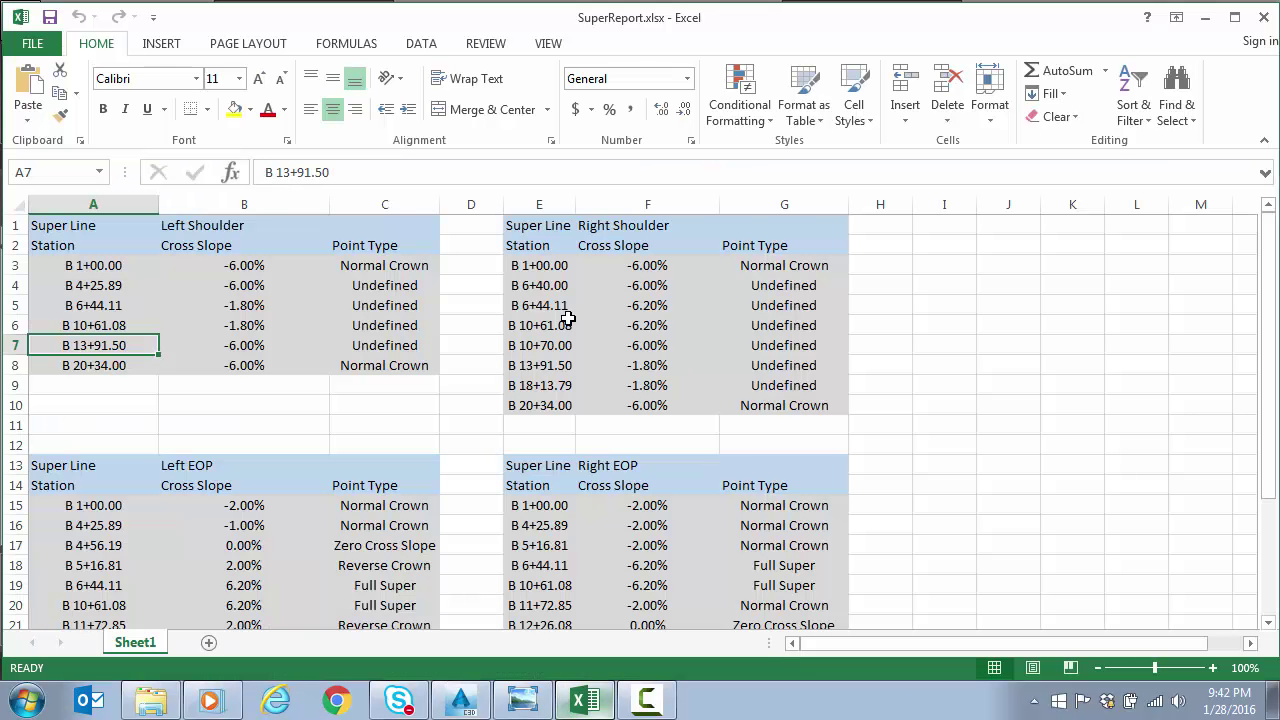
pyautogui.click(539, 285)
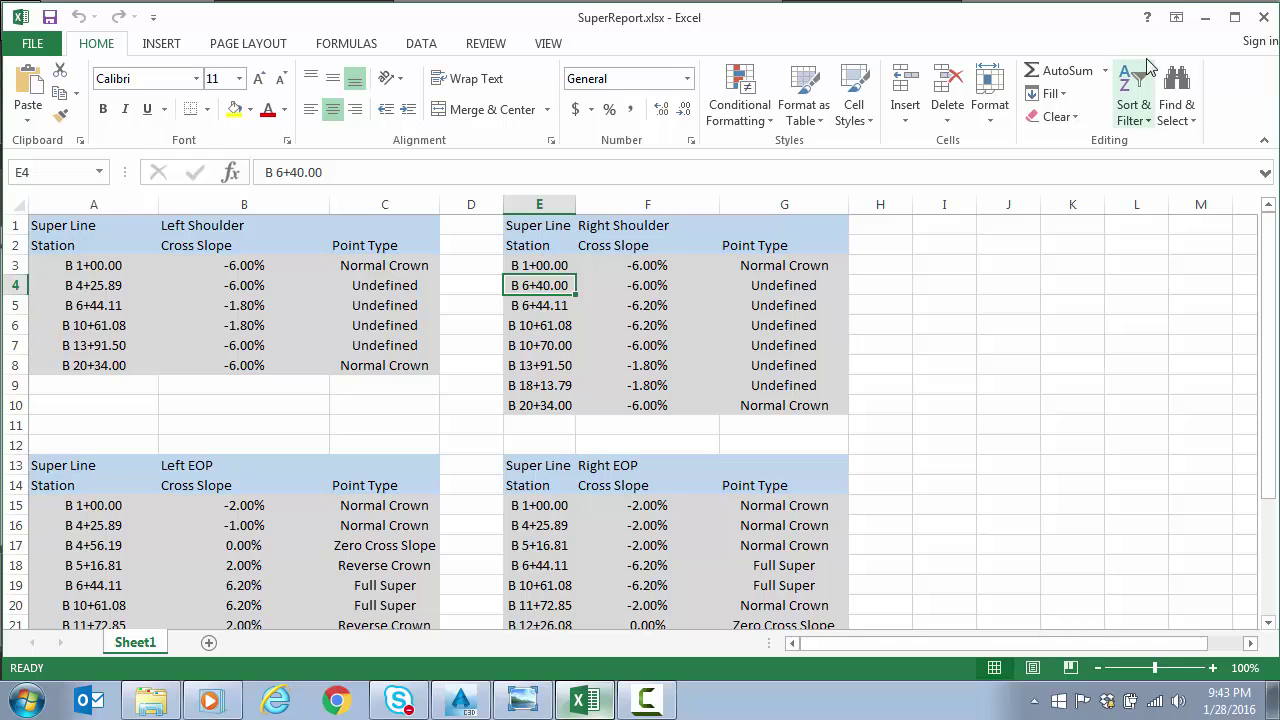
pyautogui.click(1205, 17)
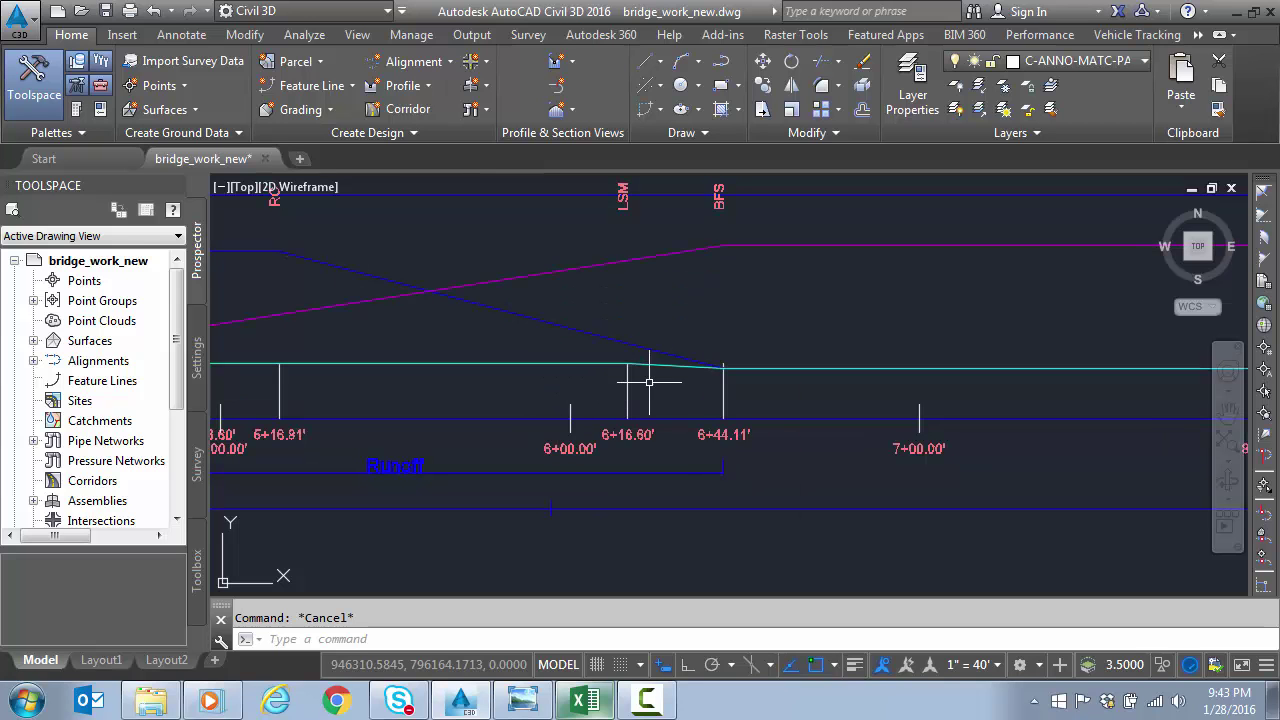
# Move the first curve's low shoulder match critical station to 6+40.00
pyautogui.click(577, 366)
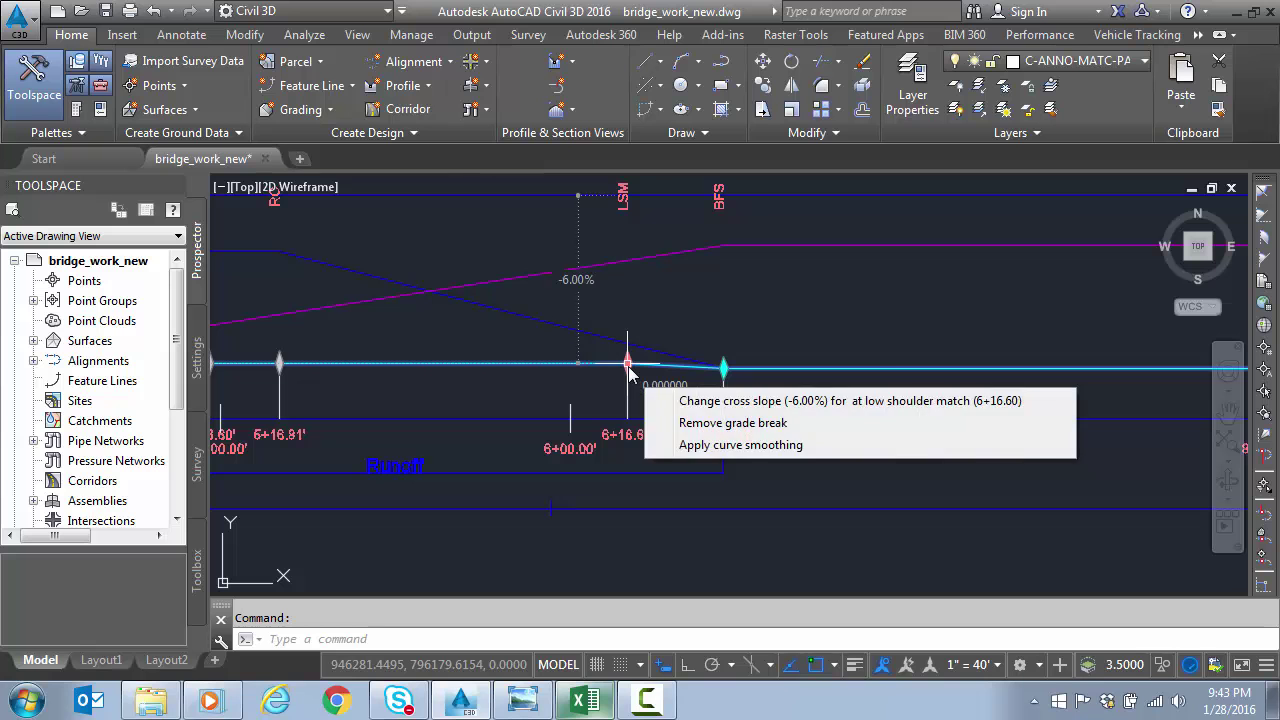
pyautogui.press('Escape')
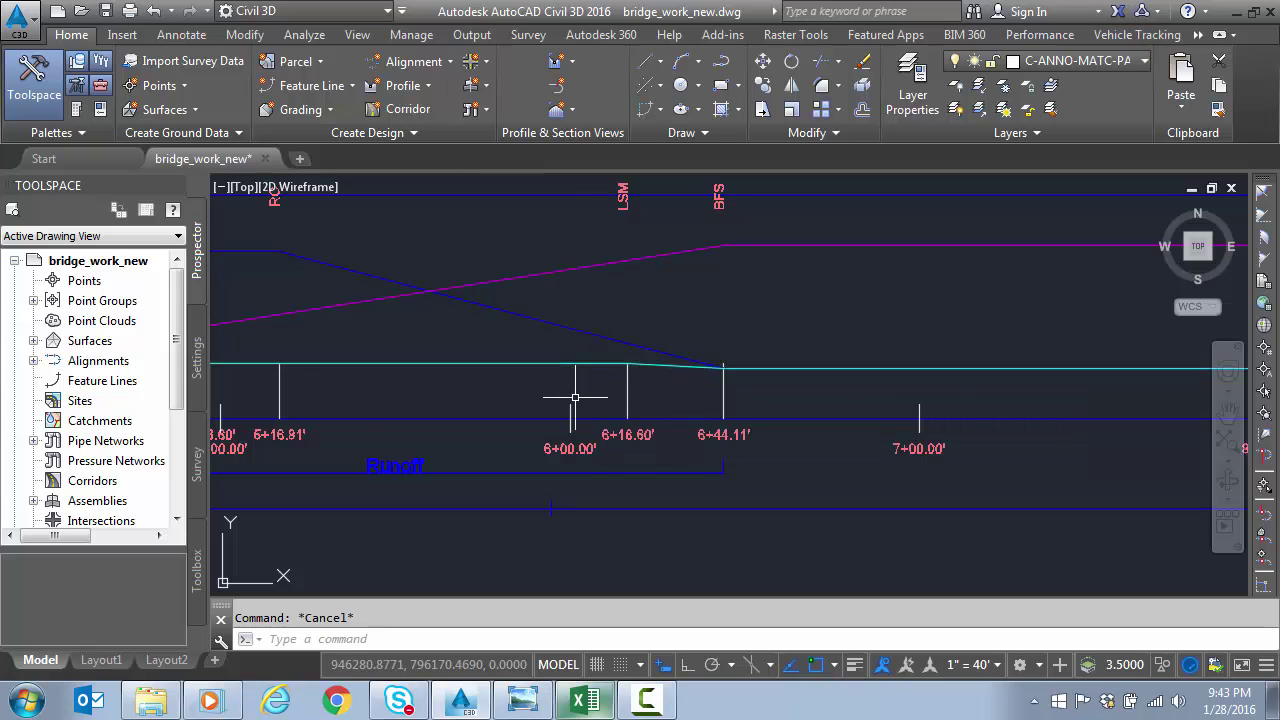
pyautogui.scroll(-3, 575, 397)
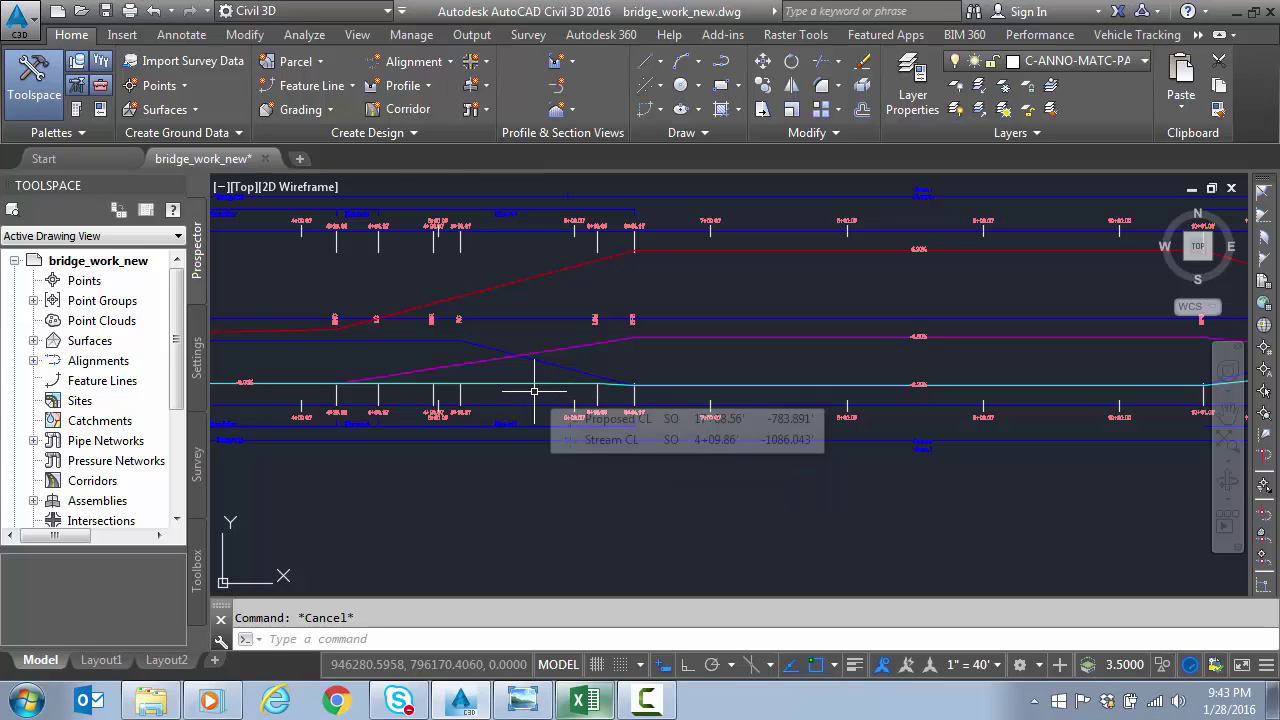
pyautogui.click(565, 237)
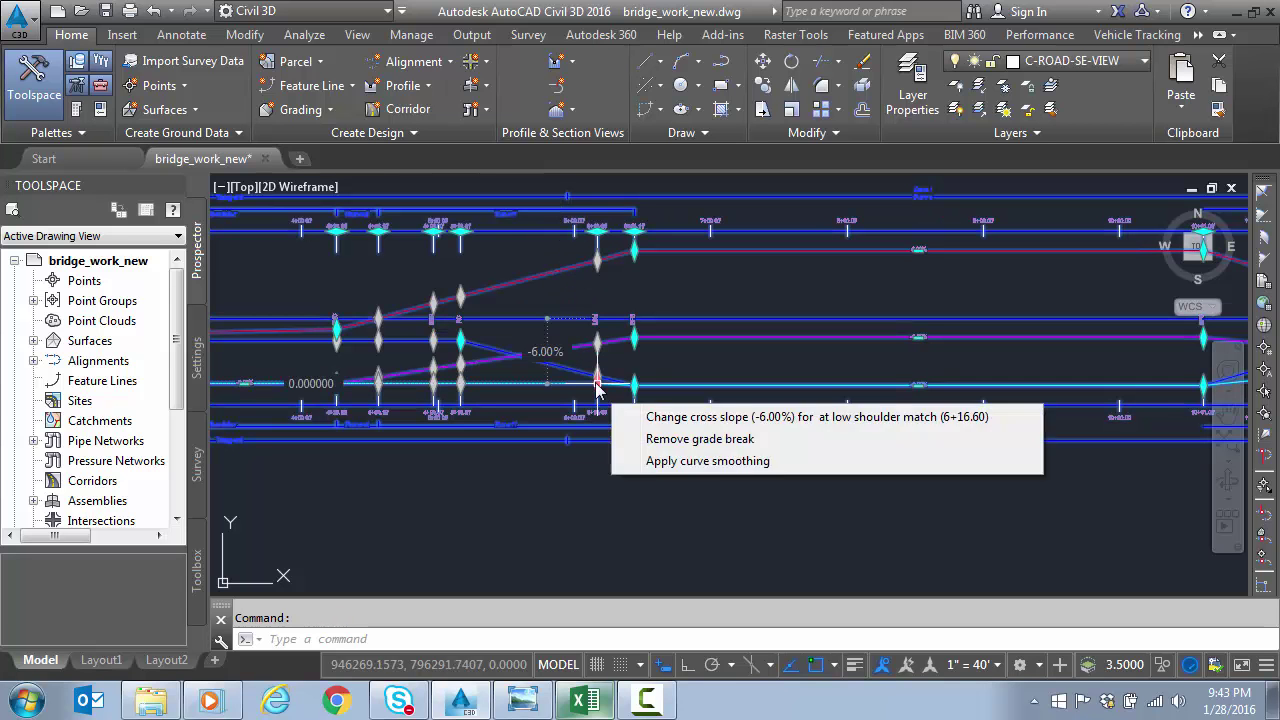
pyautogui.scroll(6, 614, 223)
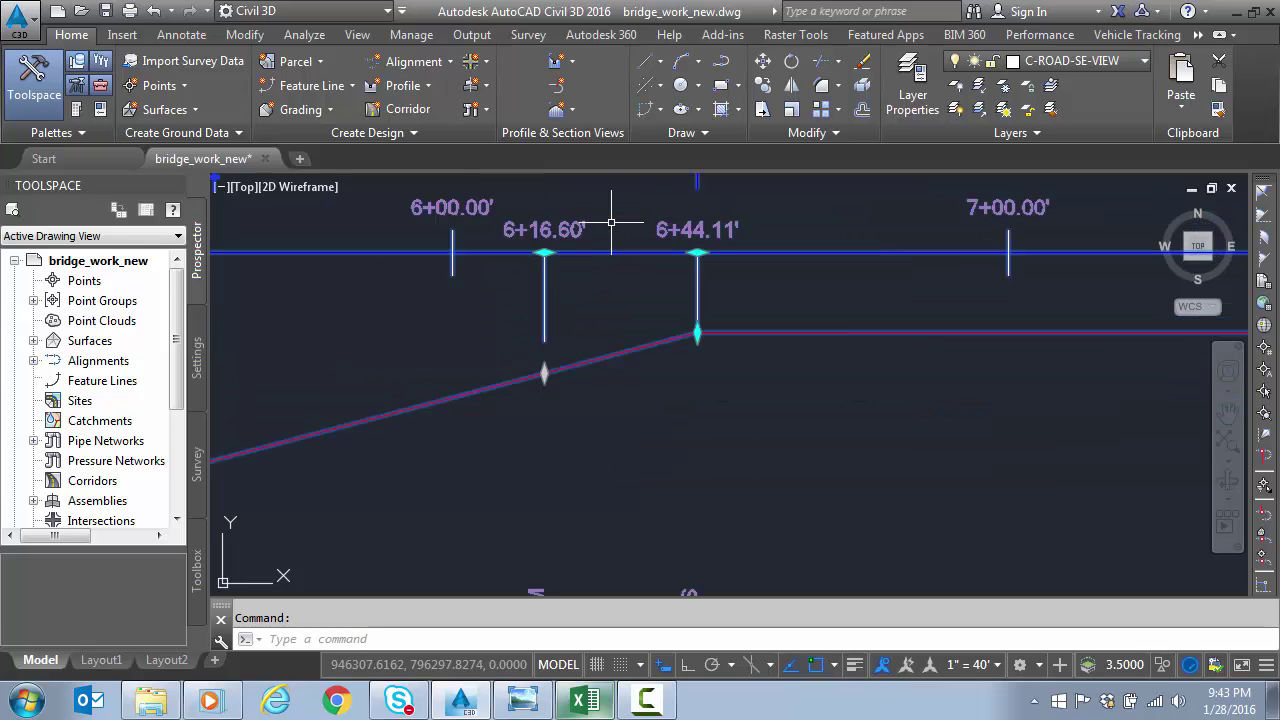
pyautogui.moveTo(549, 258)
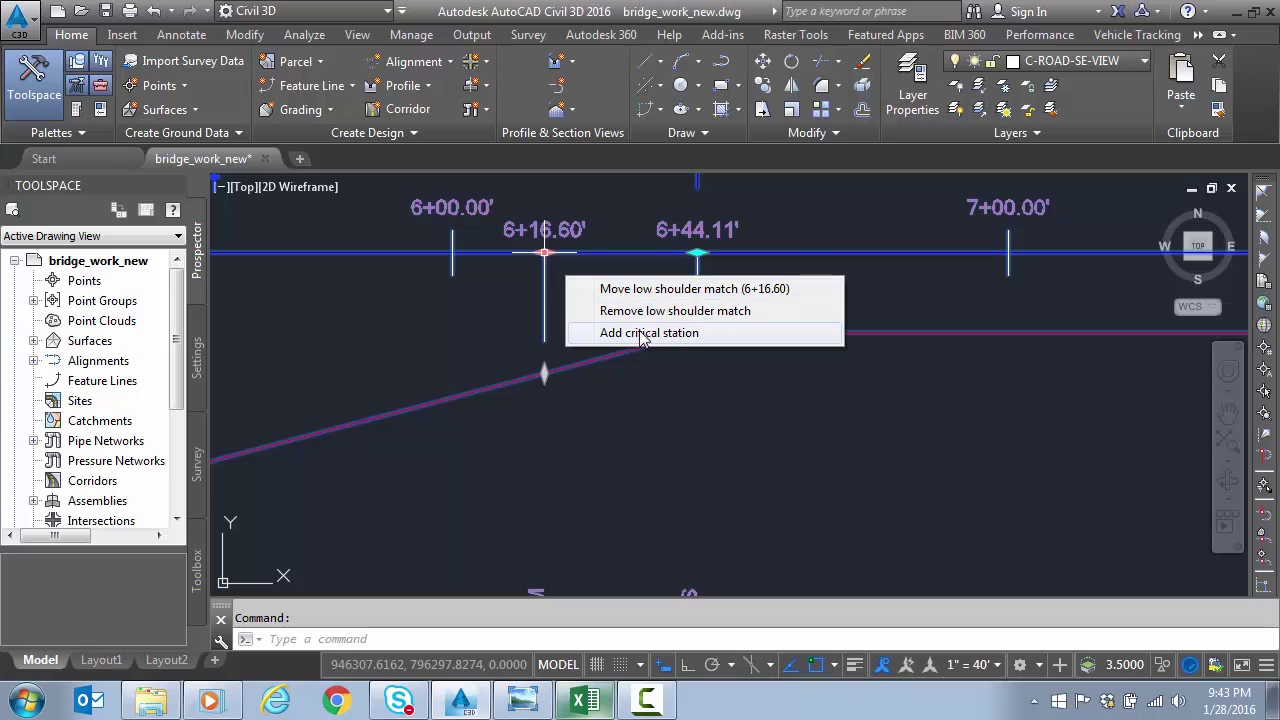
pyautogui.click(544, 252)
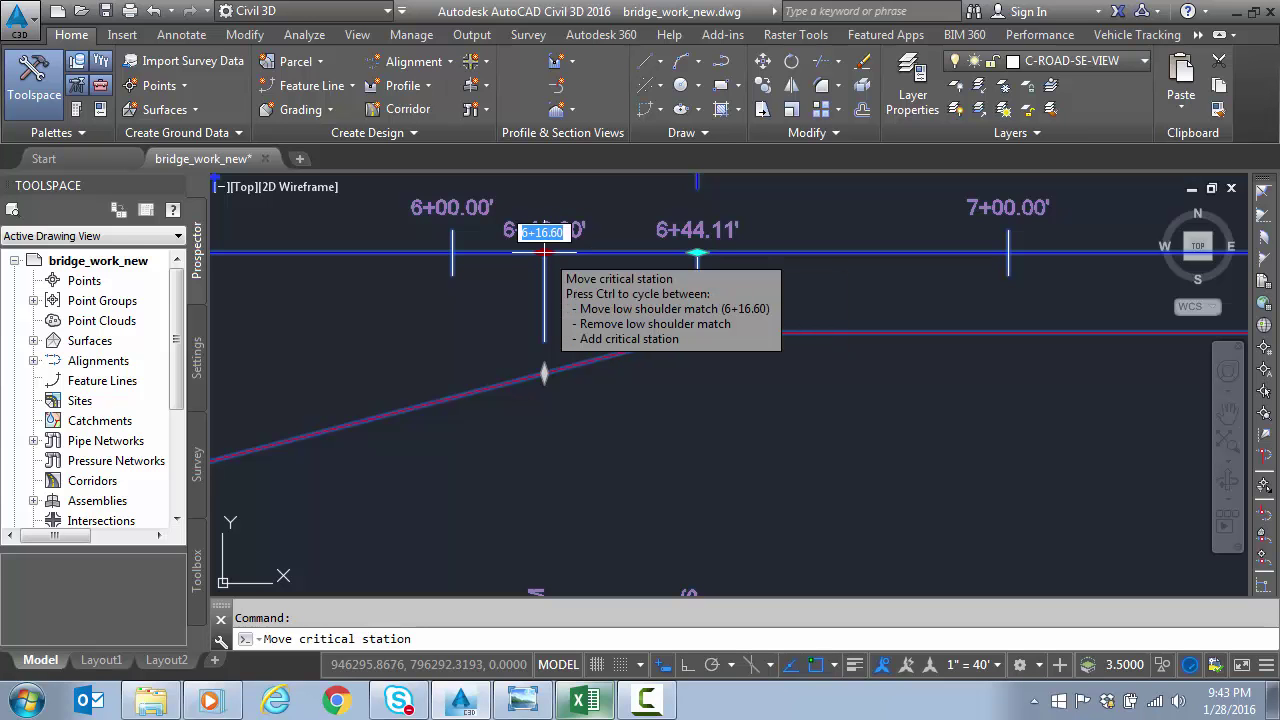
pyautogui.write('640')
pyautogui.press('Return')
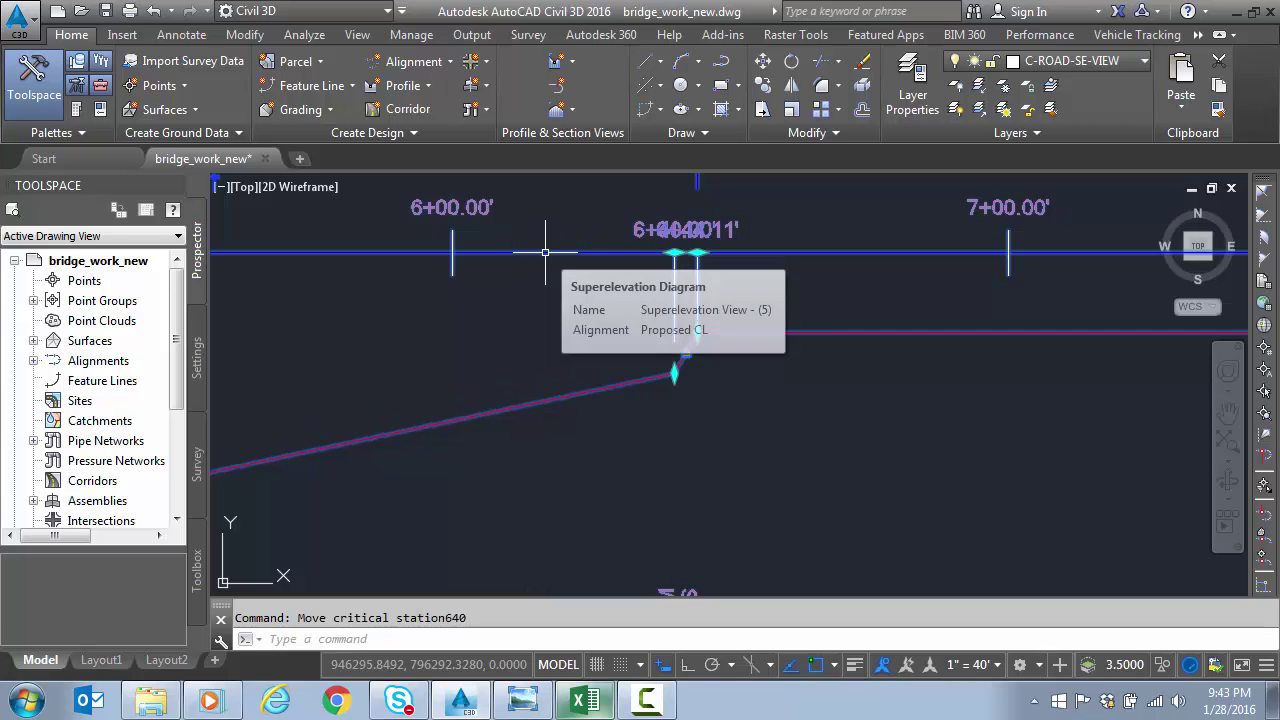
# Remove the left outside lane line's grade break at low shoulder match (6+40.00)
pyautogui.scroll(-3, 500, 351)
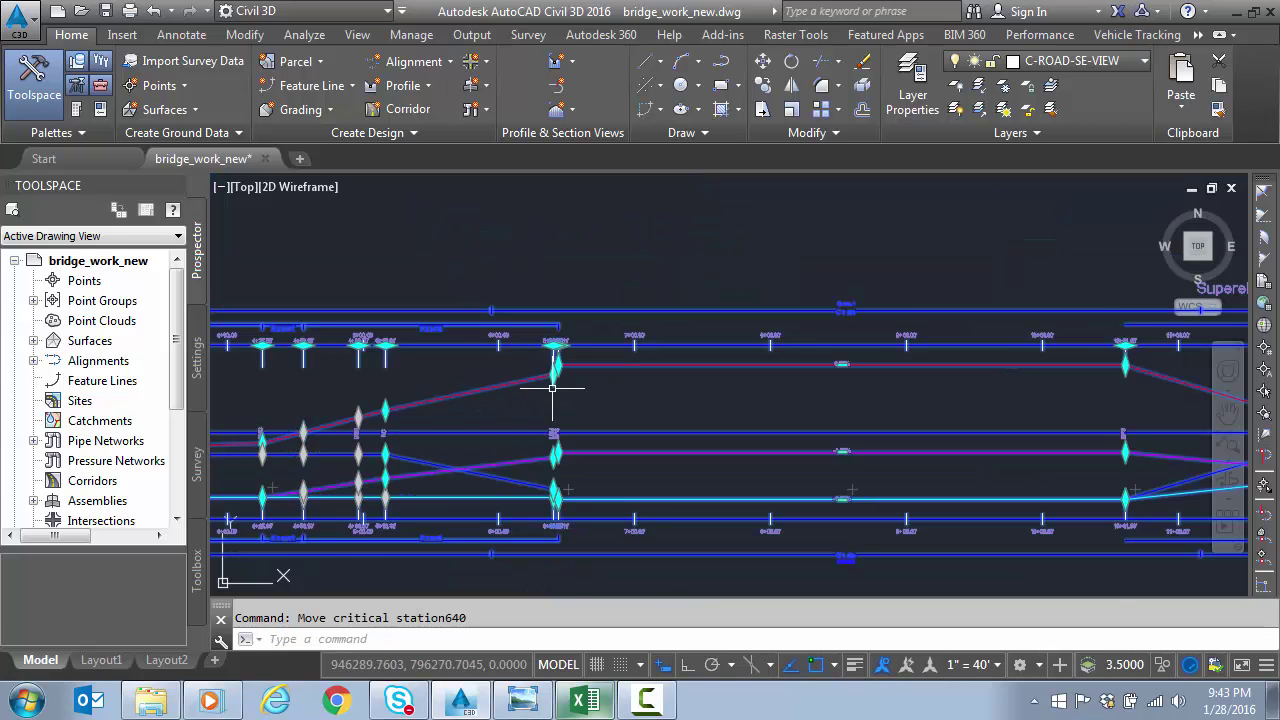
pyautogui.scroll(5, 556, 340)
pyautogui.moveTo(558, 347)
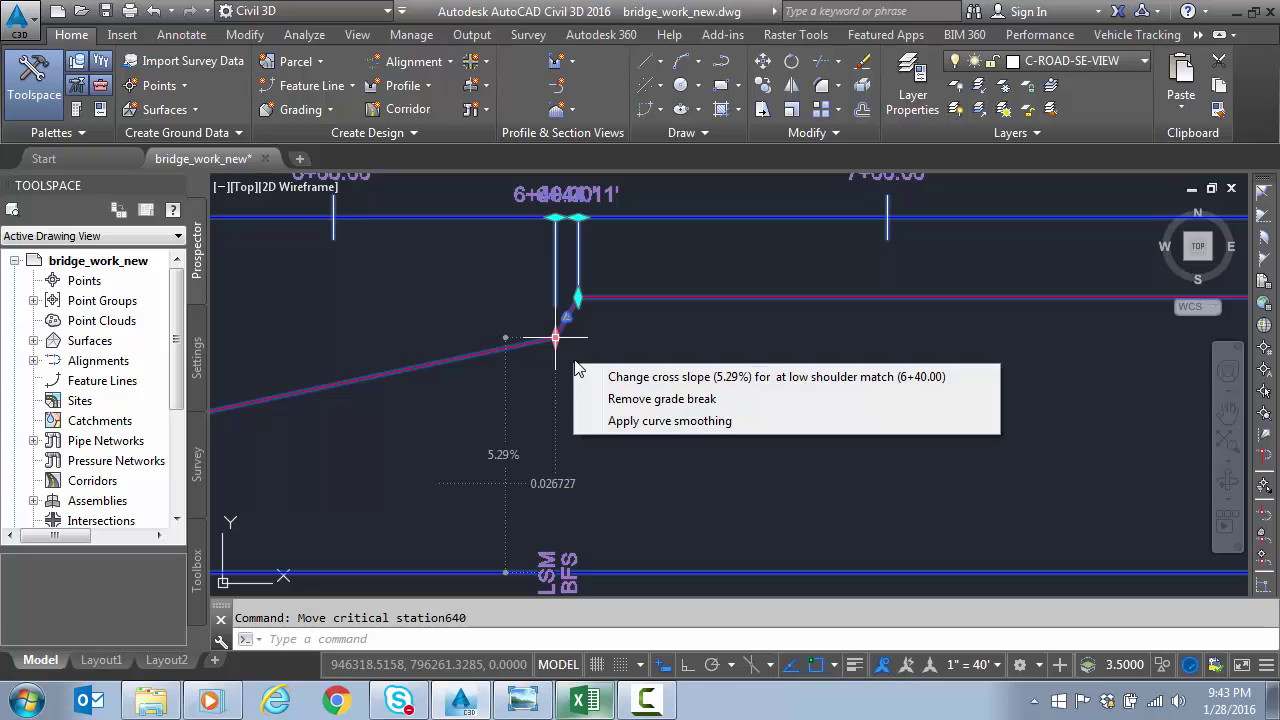
pyautogui.click(600, 398)
pyautogui.click(557, 342)
pyautogui.scroll(-3, 630, 392)
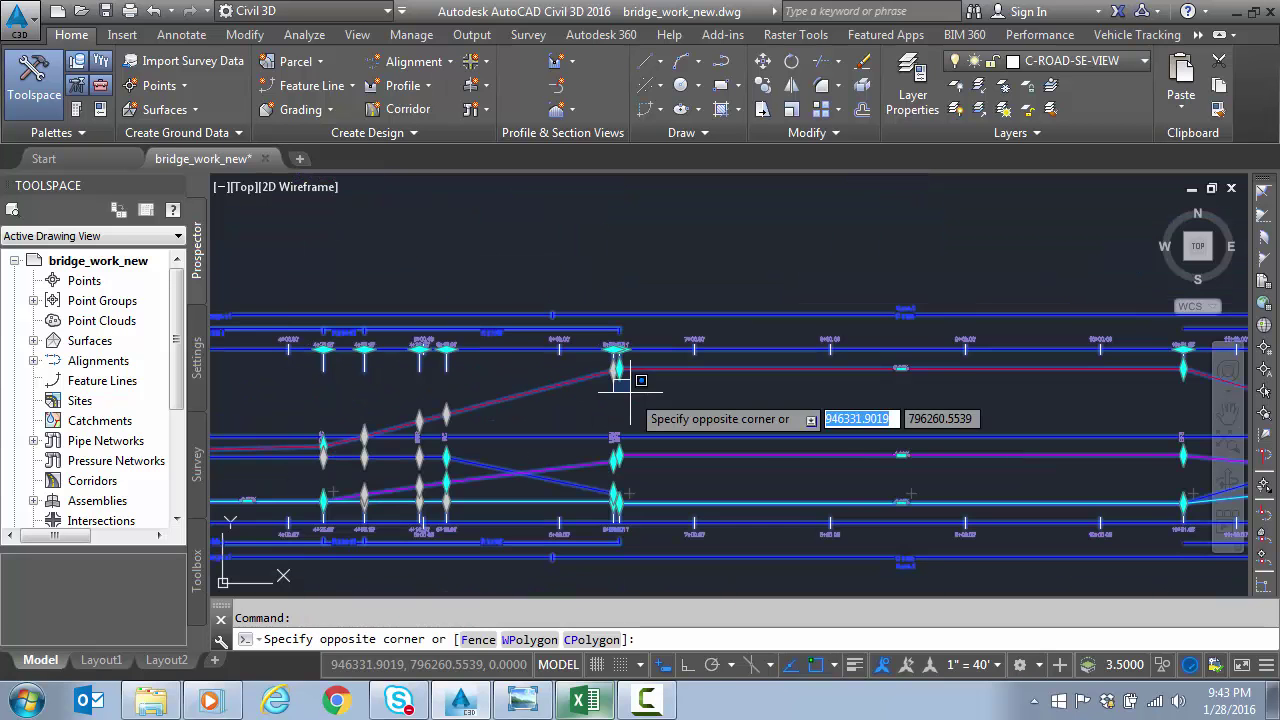
pyautogui.press('Escape')
# Remove the left outside shoulder line's grade break at low shoulder match (6+40.00)
pyautogui.scroll(4, 606, 482)
pyautogui.moveTo(636, 409)
pyautogui.click(658, 543)
pyautogui.click(636, 408)
pyautogui.scroll(-2, 650, 446)
pyautogui.press('Escape')
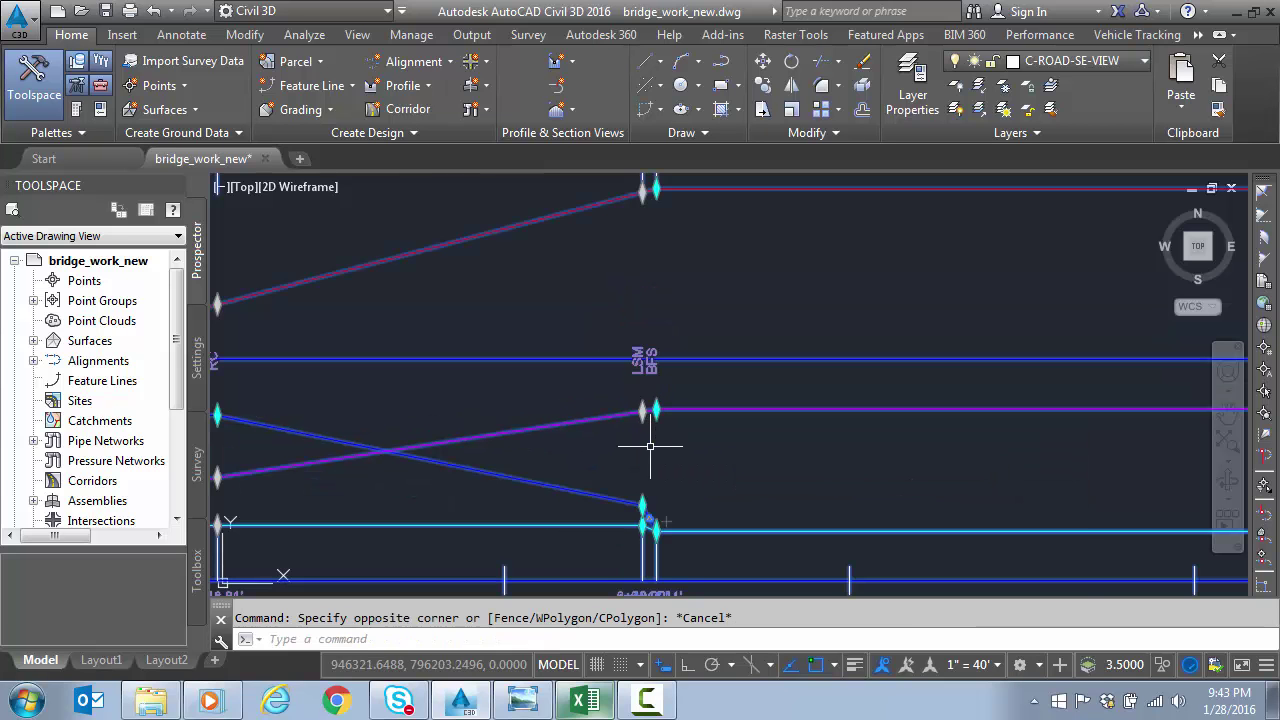
# Remove the right outside lane line's grade break at low shoulder match (6+40.00), and deselect the superelevation view
pyautogui.moveTo(644, 508)
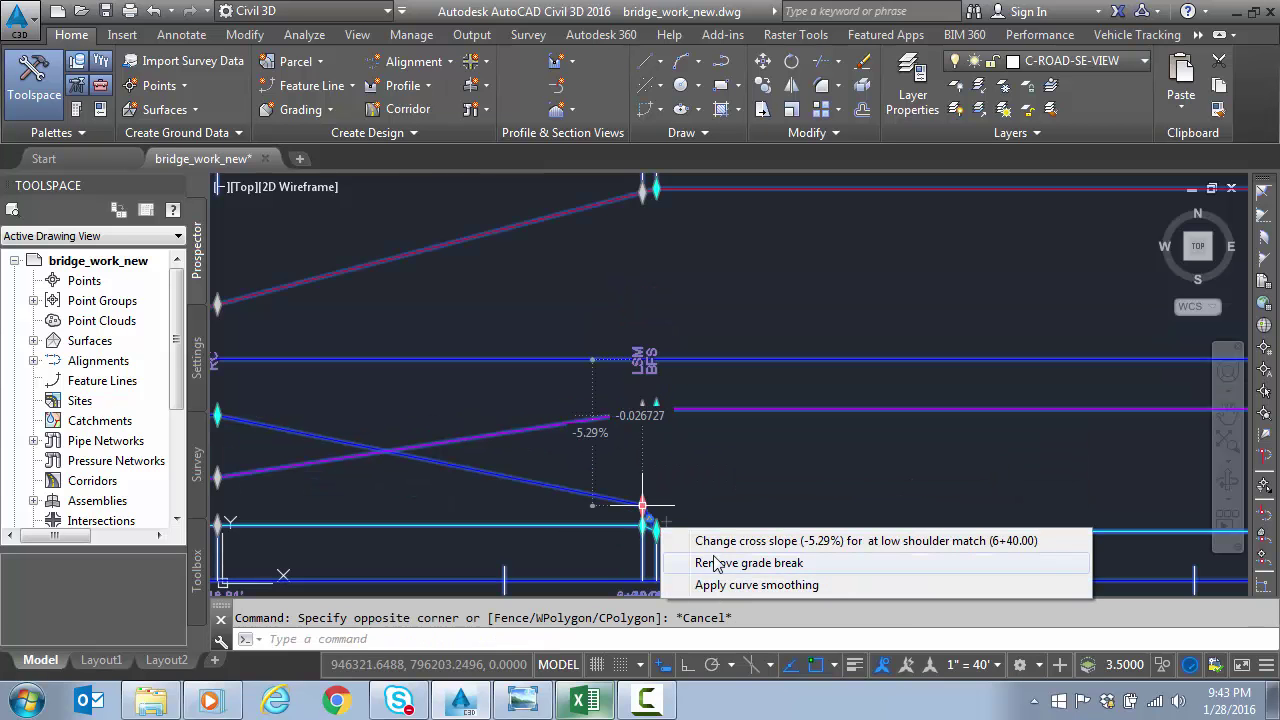
pyautogui.click(703, 562)
pyautogui.click(643, 557)
pyautogui.press('Escape')
pyautogui.scroll(-2, 678, 479)
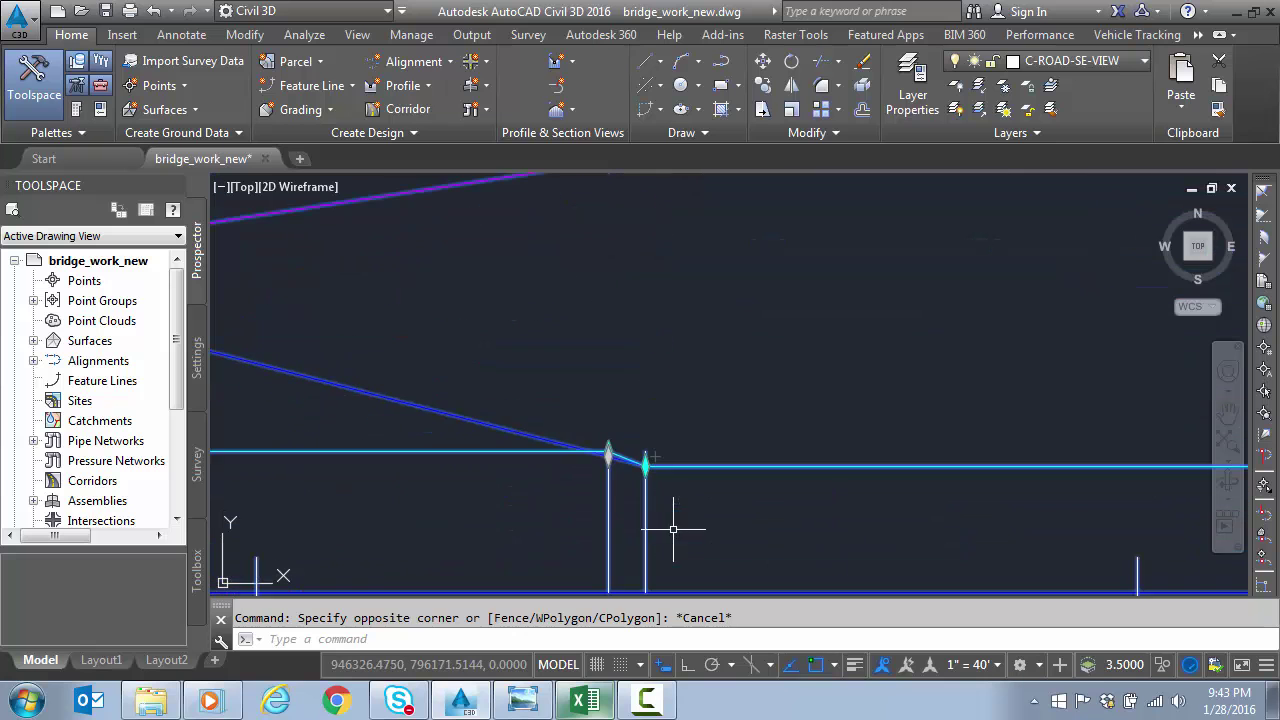
pyautogui.scroll(5, 663, 518)
pyautogui.press('Escape')
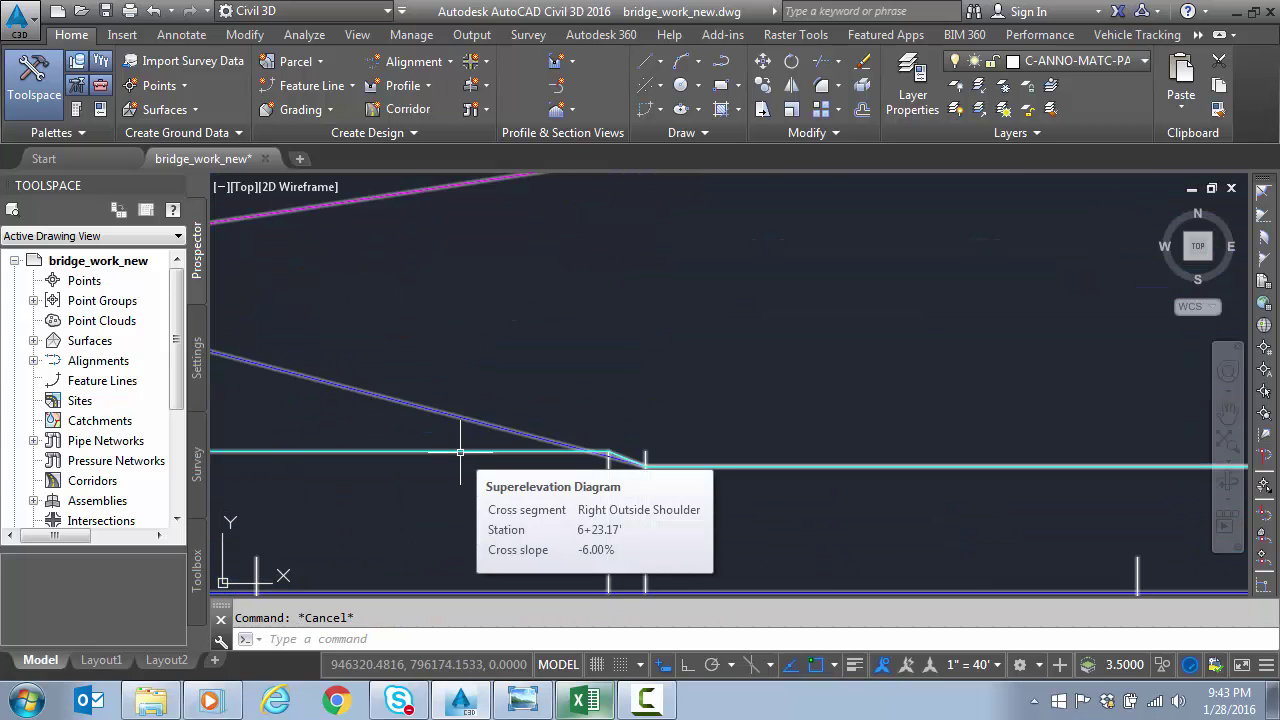
# Check the right shoulder against the Excel report's rows for stations 6+44.11, 10+61.08 and 10+70.00
pyautogui.scroll(-2, 566, 466)
pyautogui.moveTo(560, 520); pyautogui.dragTo(526, 485, button='middle')
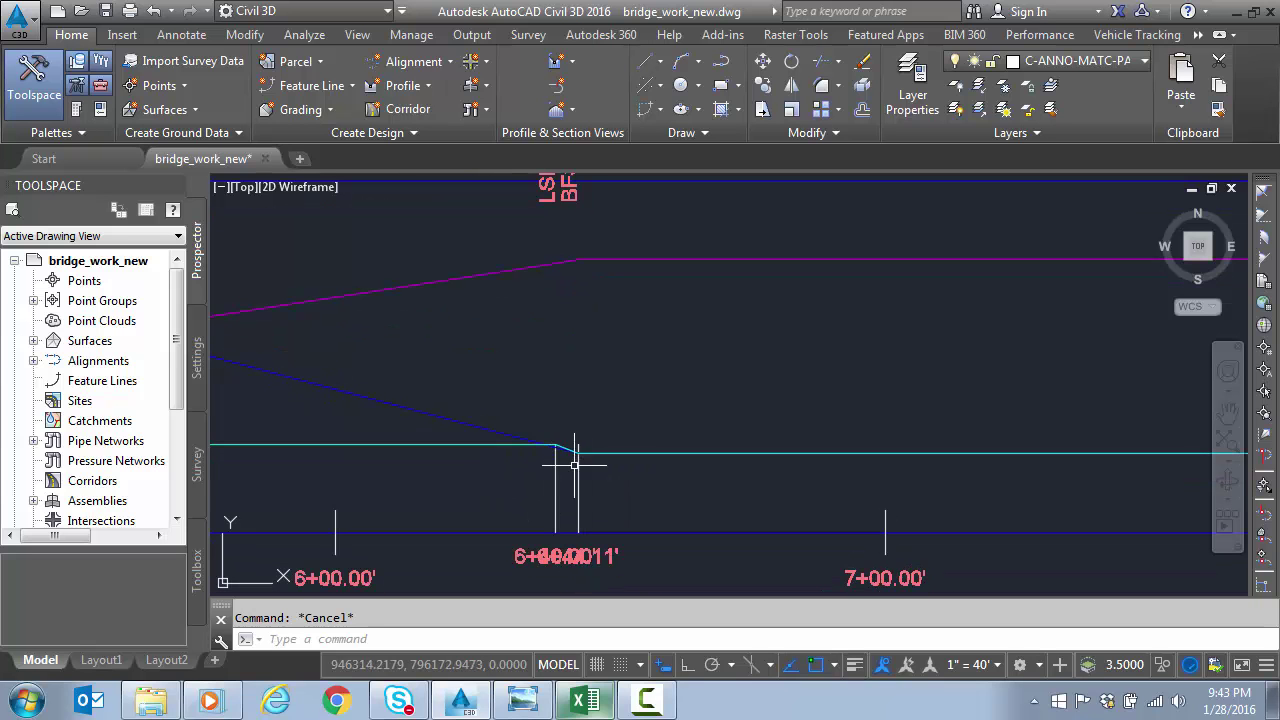
pyautogui.moveTo(585, 466)
pyautogui.click(585, 700)
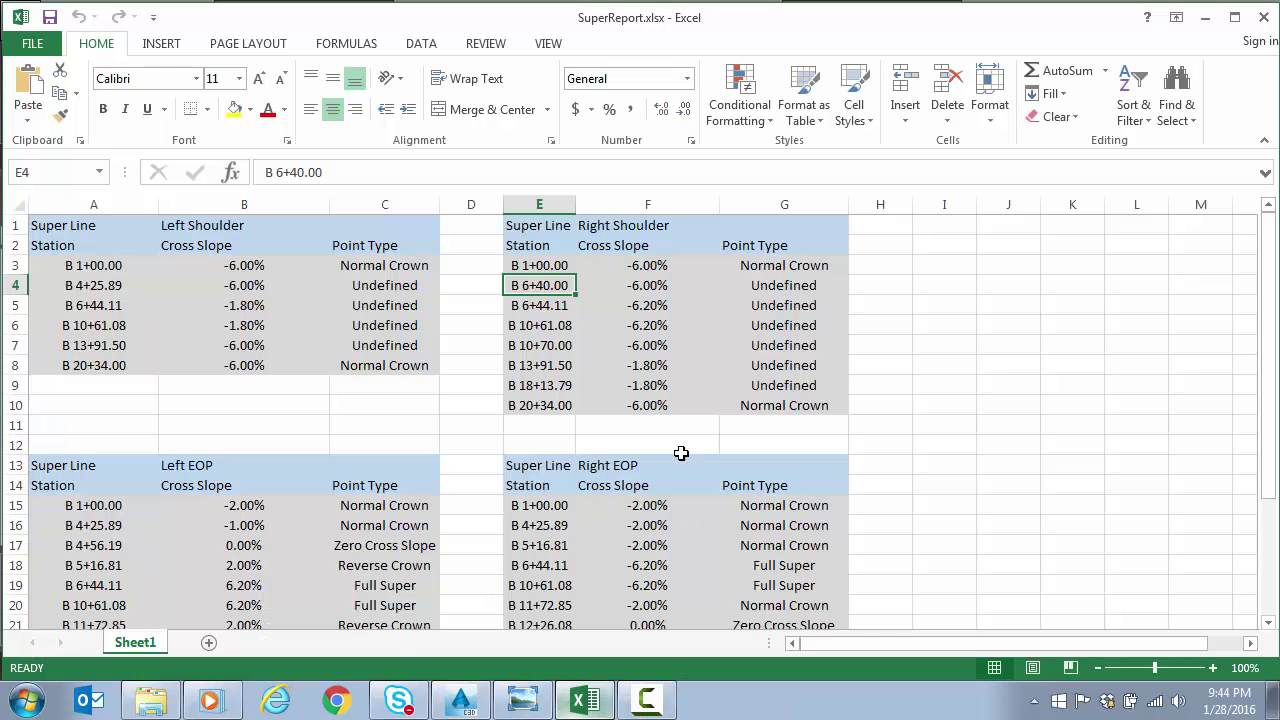
pyautogui.click(540, 306)
pyautogui.click(540, 323)
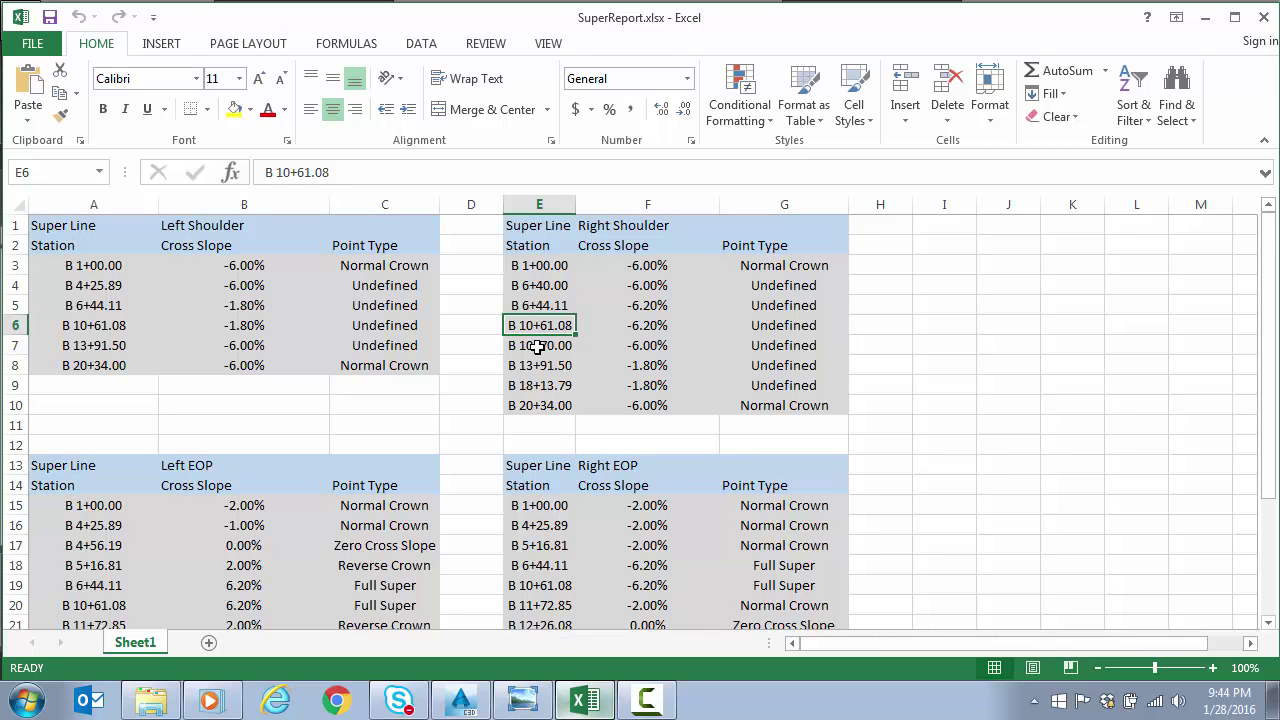
pyautogui.click(548, 350)
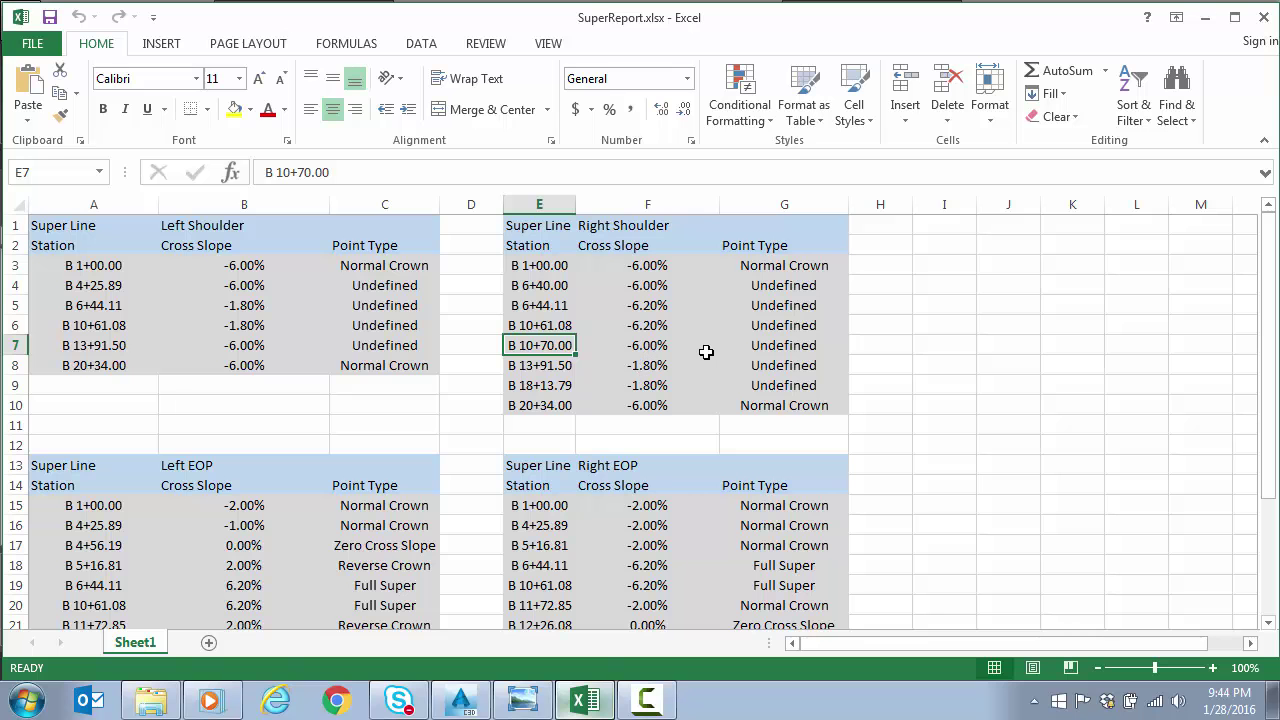
# Return to Civil 3D, select the superelevation view near end full super (10+61.08), and open its tabular editor
pyautogui.hotkey('alt', 'Tab')
pyautogui.scroll(-3, 654, 354)
pyautogui.moveTo(749, 371); pyautogui.dragTo(230, 377, button='middle')
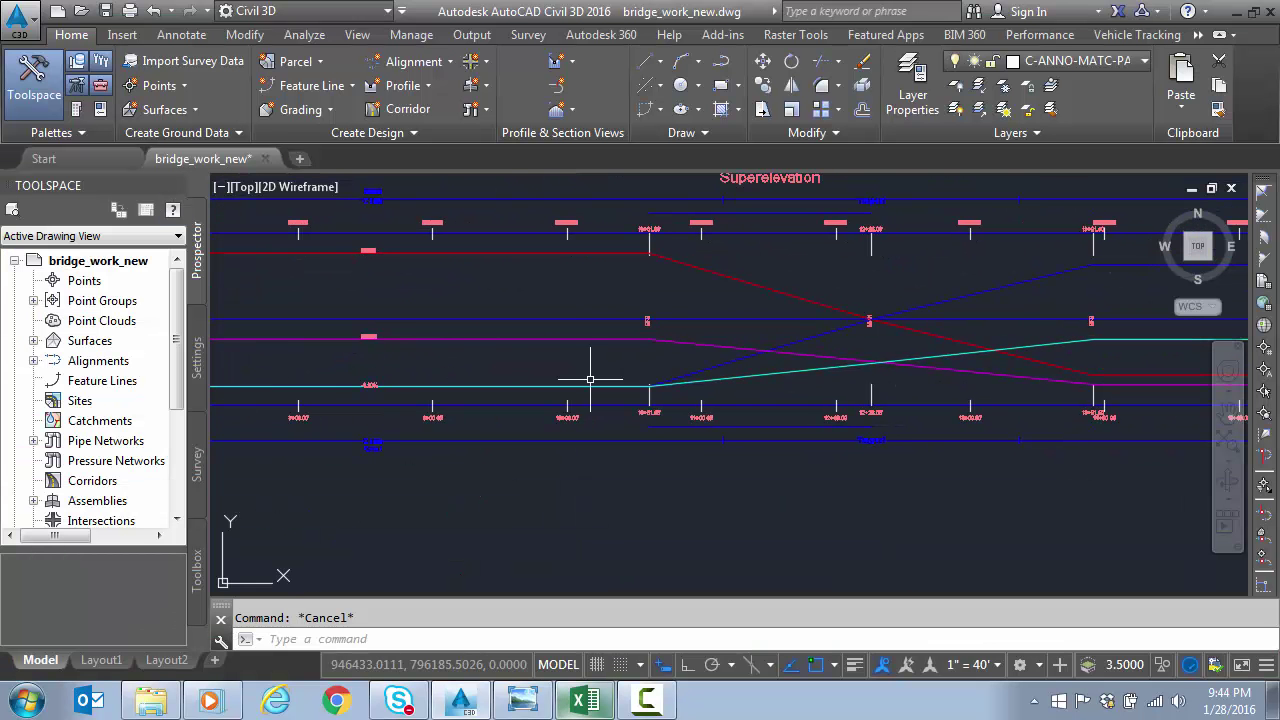
pyautogui.scroll(6, 663, 397)
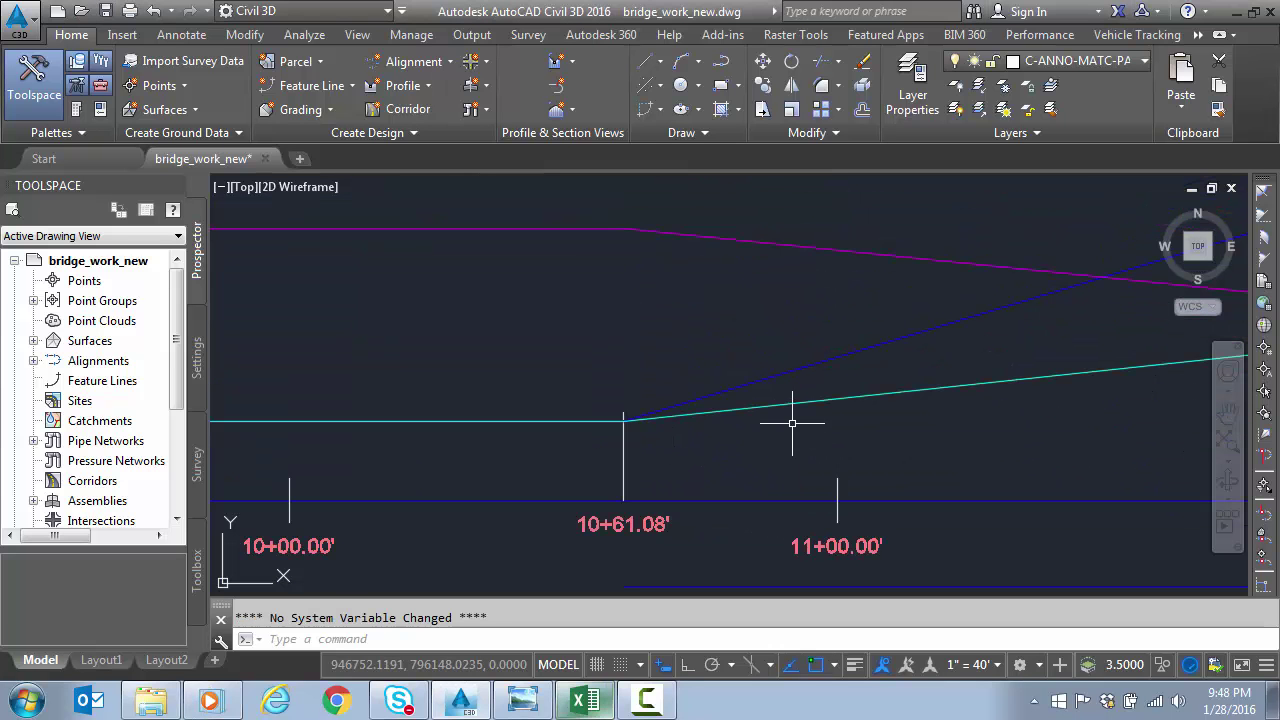
pyautogui.click(794, 404)
pyautogui.scroll(-2, 794, 404)
pyautogui.moveTo(826, 423); pyautogui.dragTo(686, 429, button='middle')
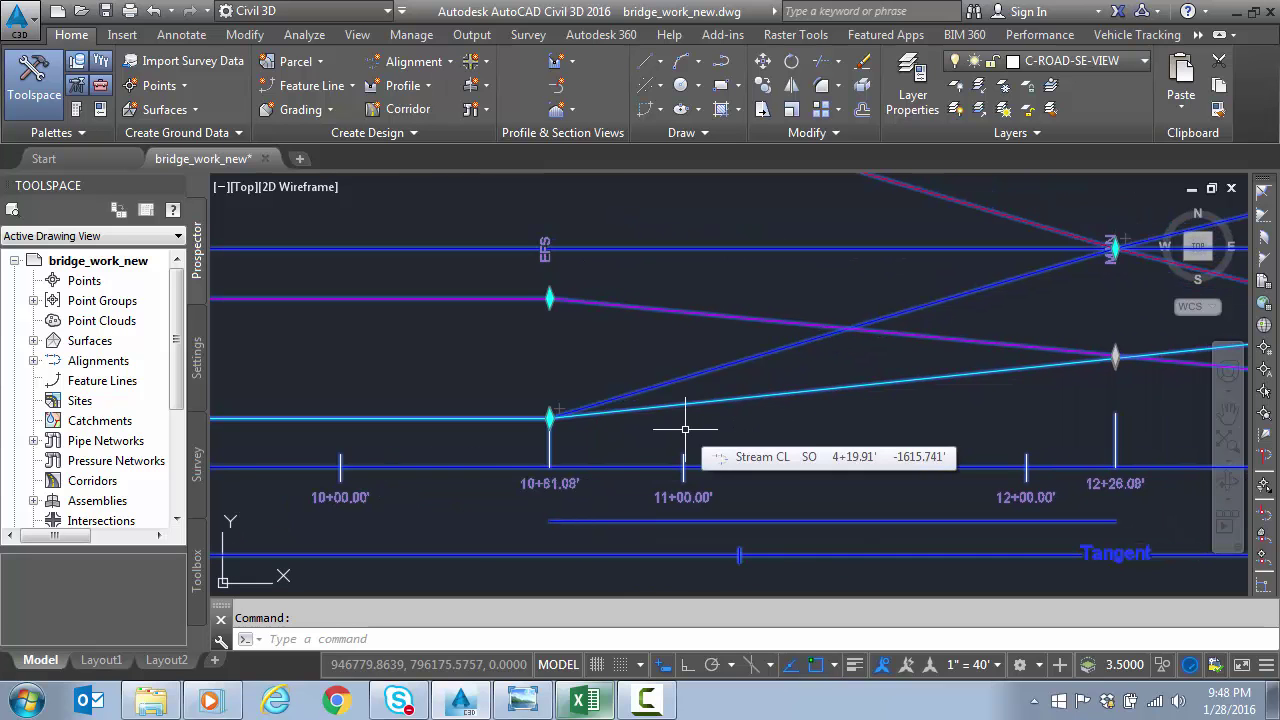
pyautogui.scroll(-2, 685, 429)
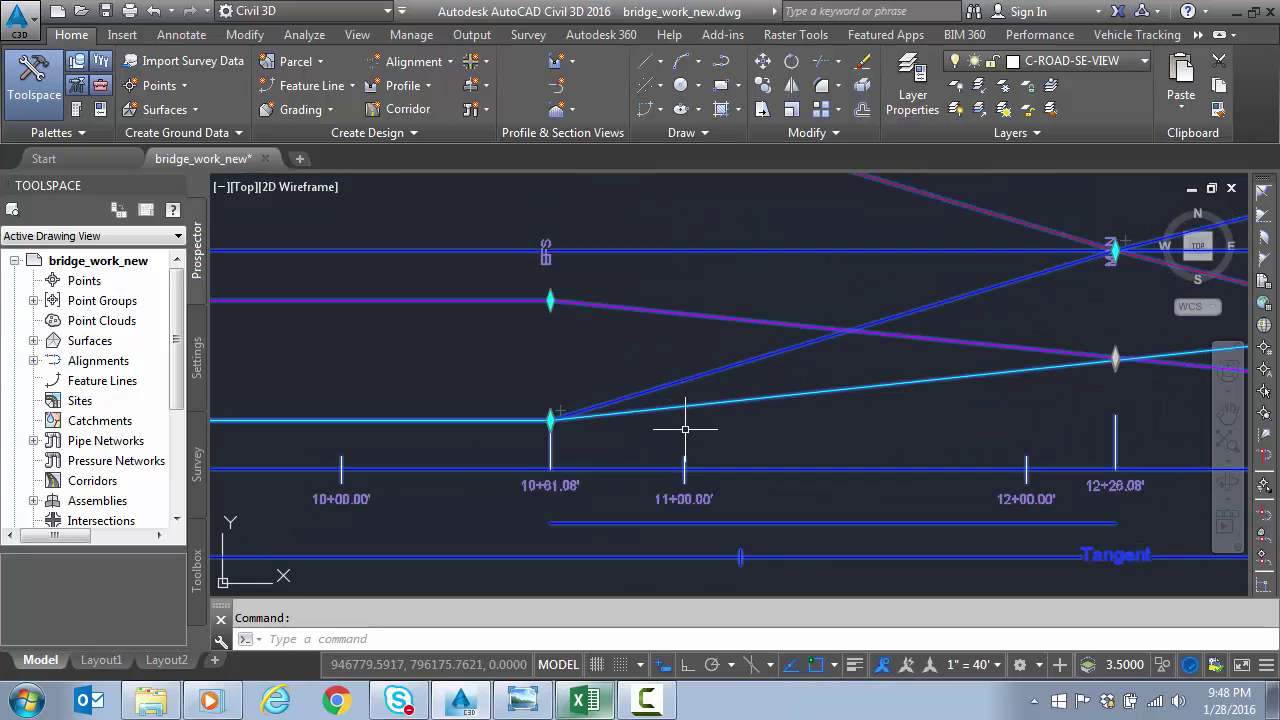
pyautogui.moveTo(685, 429); pyautogui.dragTo(685, 489, button='middle')
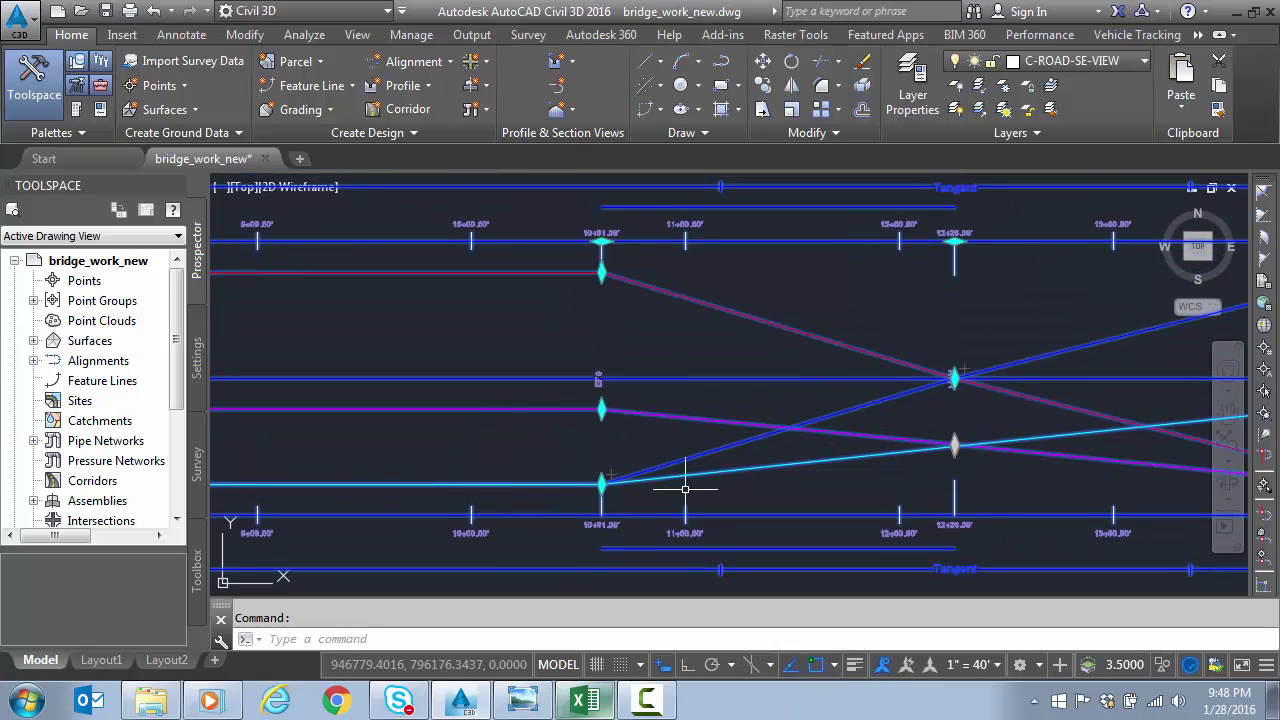
pyautogui.rightClick(686, 398)
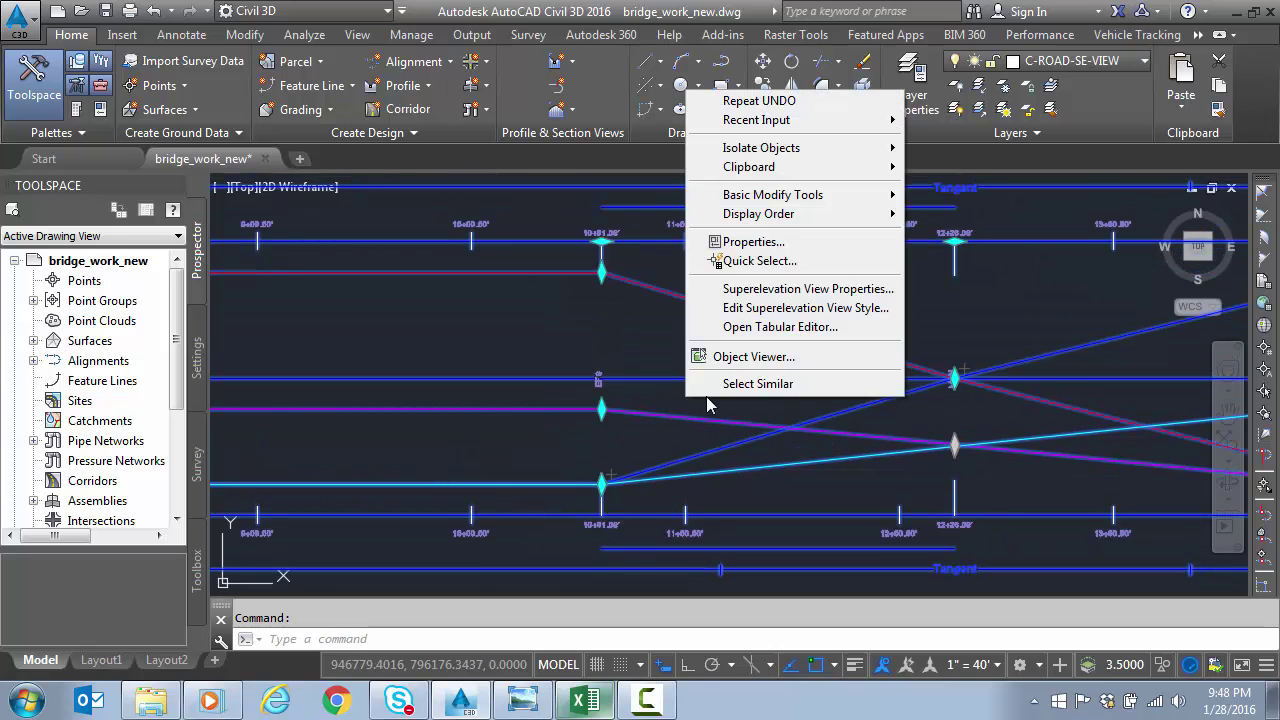
pyautogui.click(745, 330)
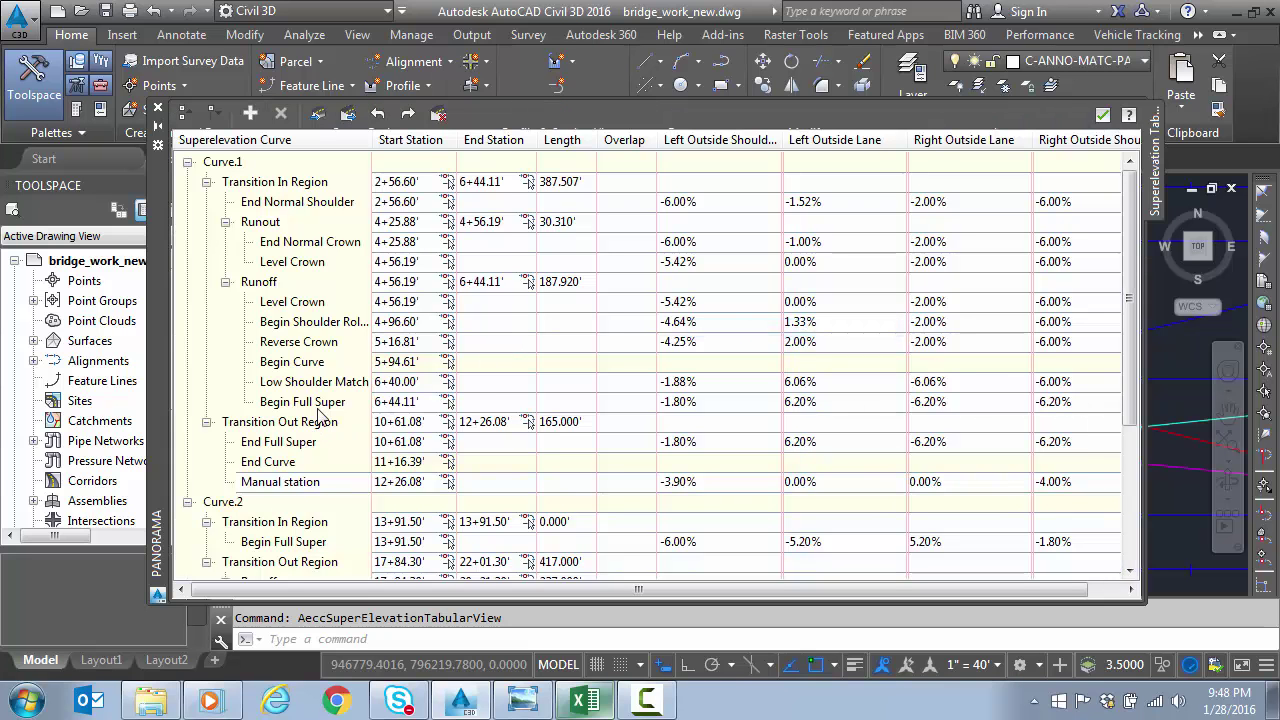
# Add a manual station at 10+70.00 after End Full Super in Curve.1's transition out region
pyautogui.click(305, 444)
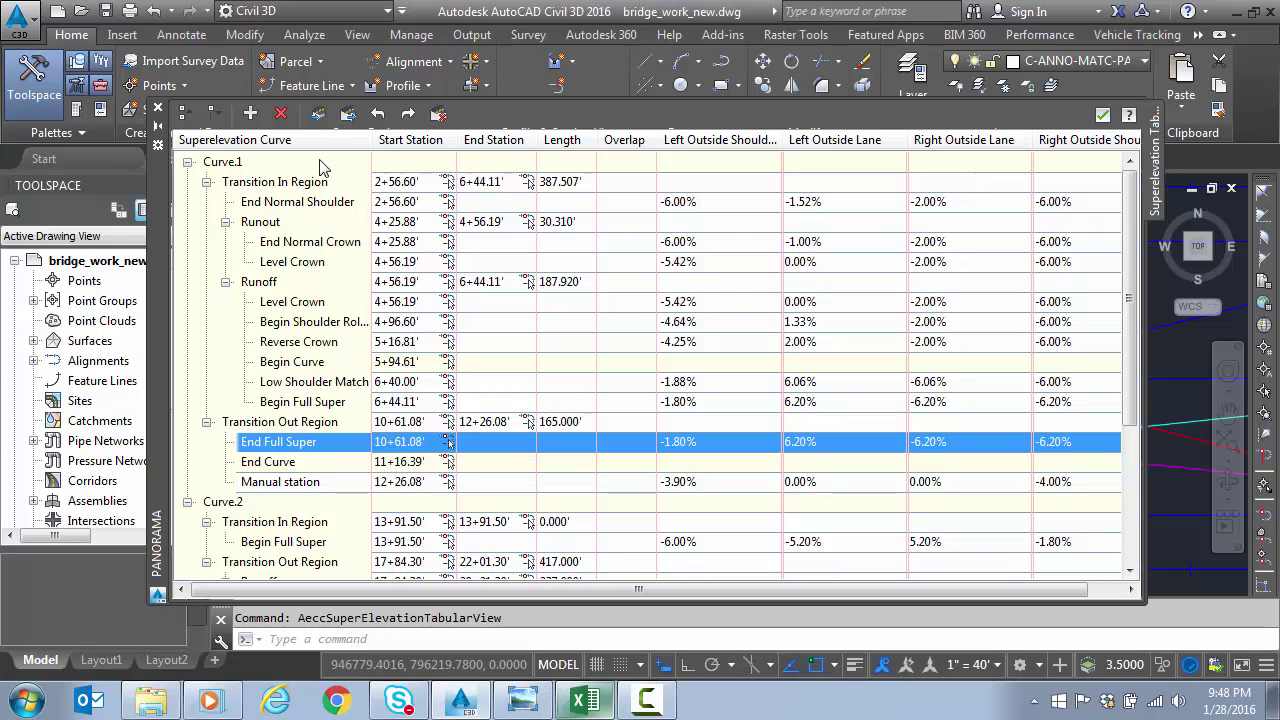
pyautogui.click(250, 115)
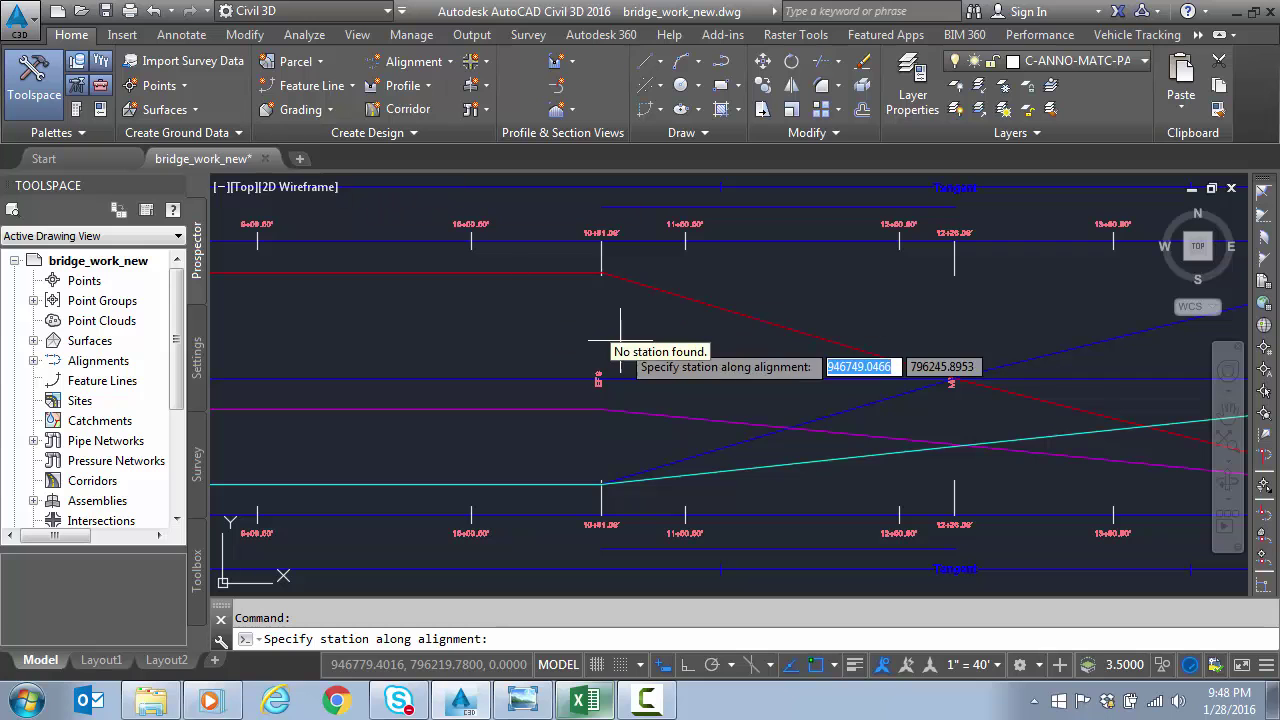
pyautogui.write('1070')
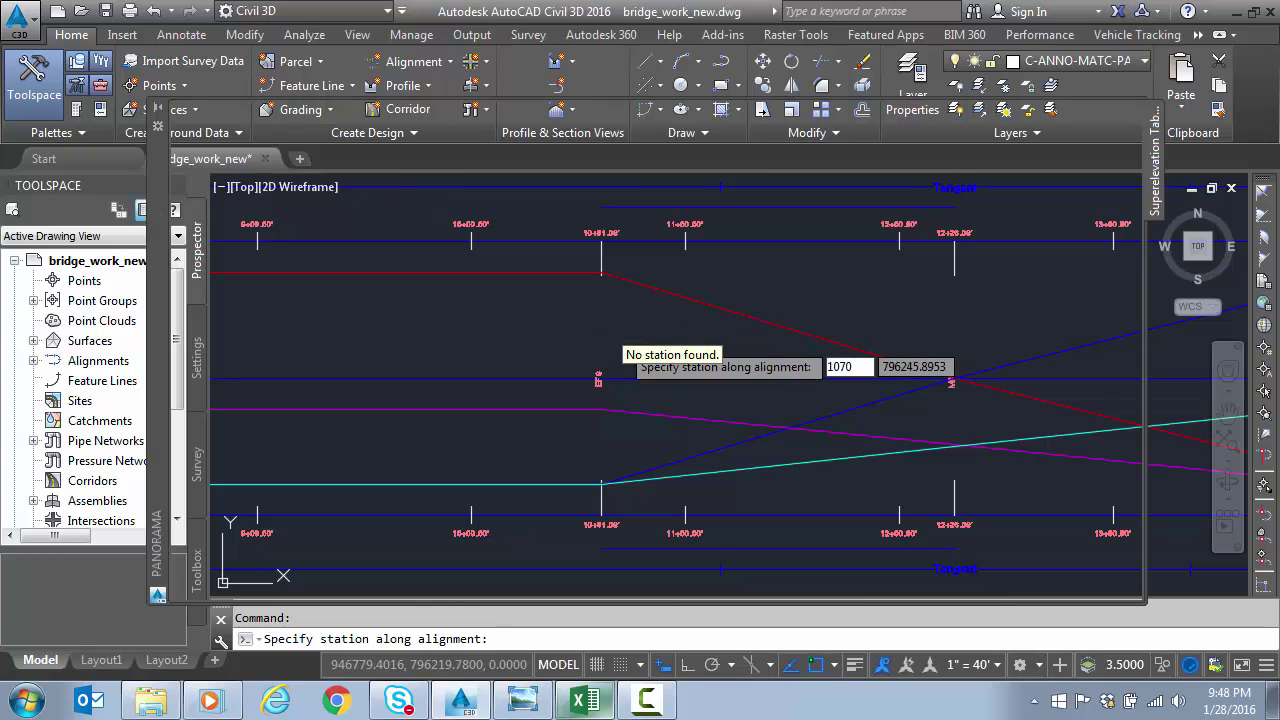
pyautogui.press('Return')
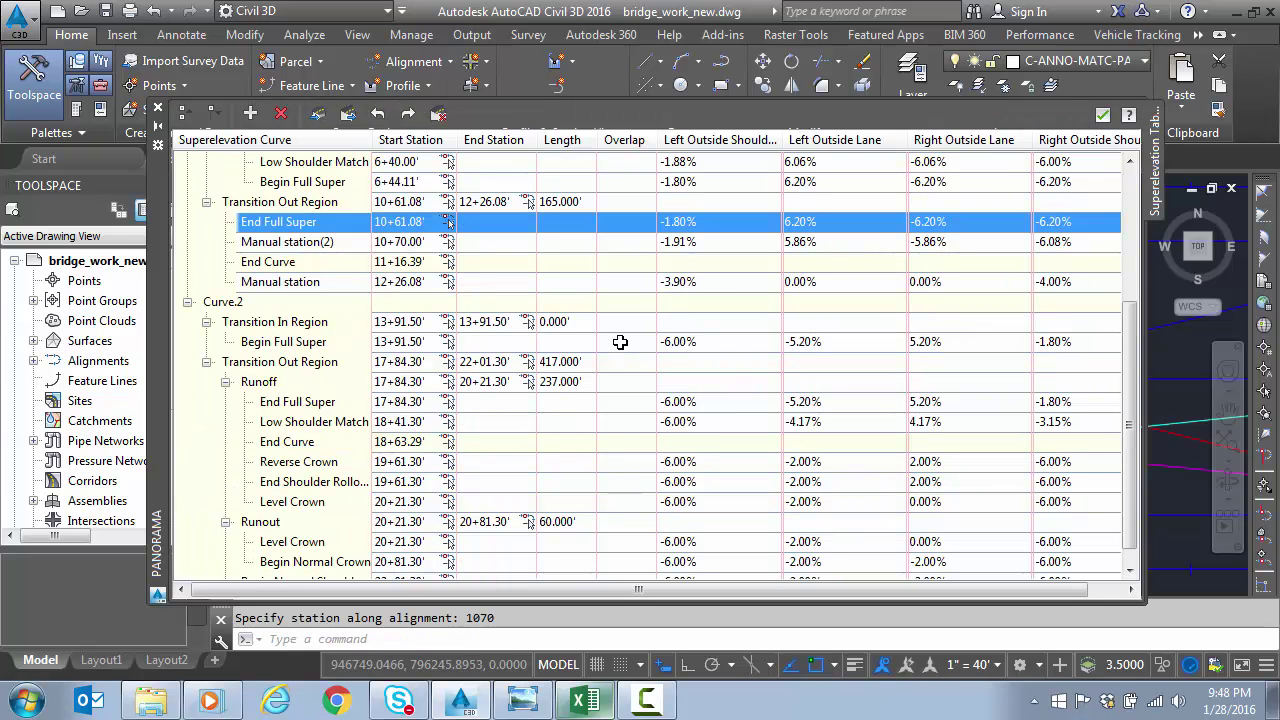
pyautogui.click(297, 242)
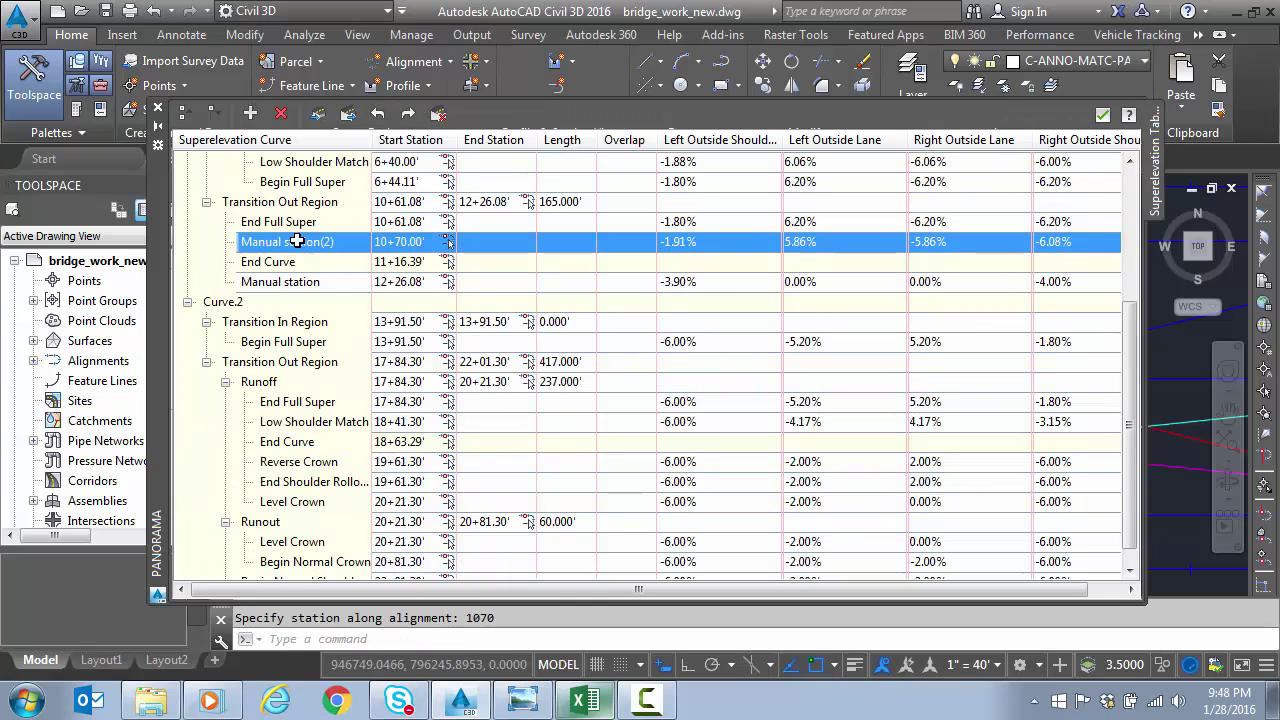
pyautogui.click(1073, 245)
pyautogui.write('-6.')
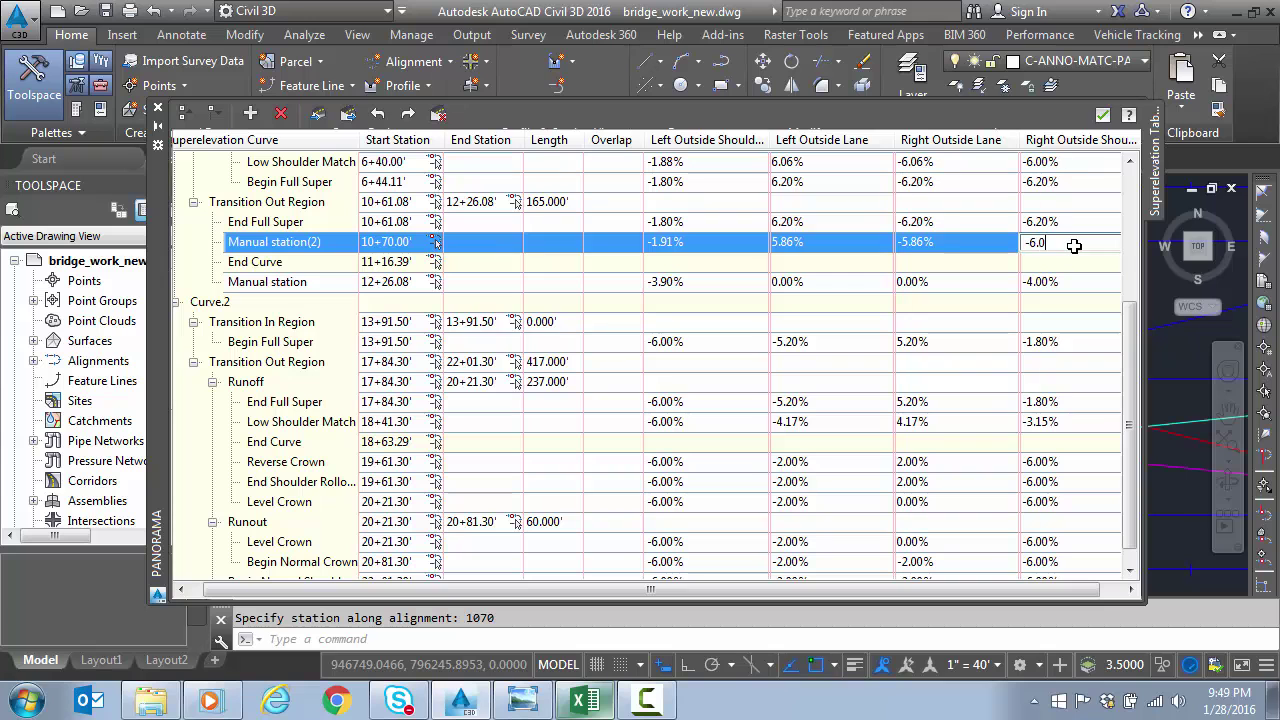
pyautogui.write('08')
pyautogui.press('Return')
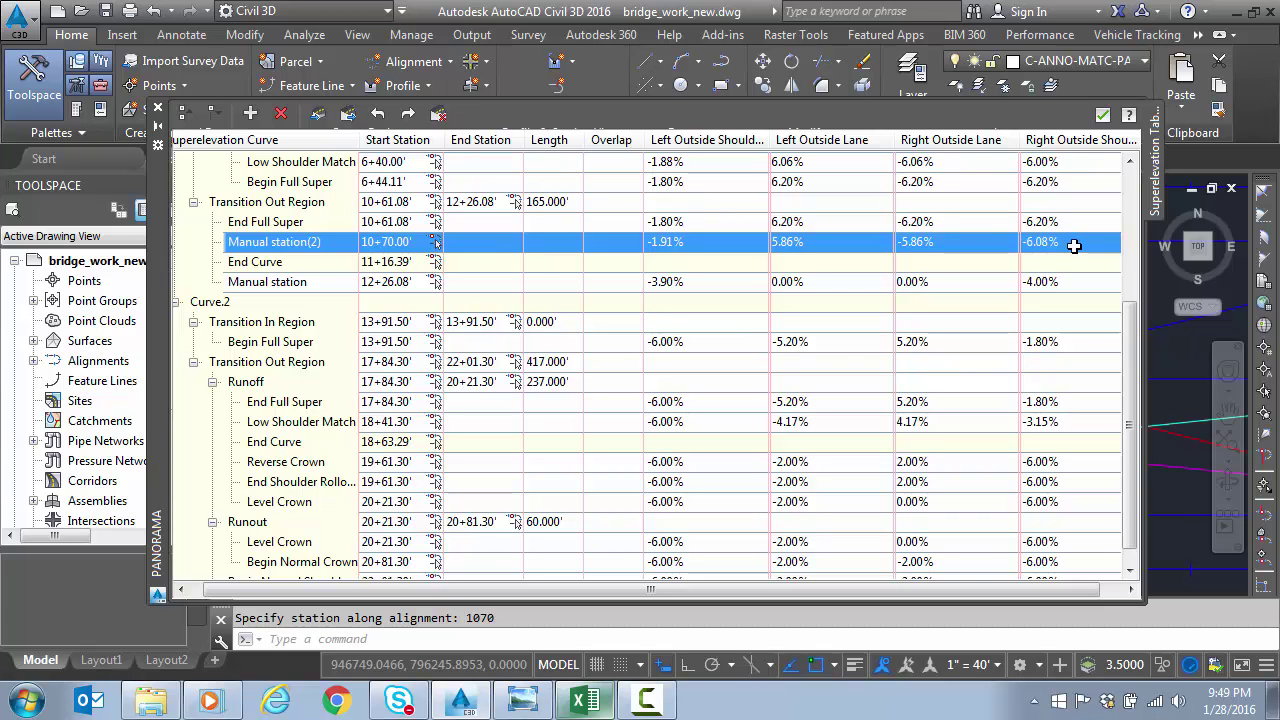
# Set the right outside shoulder's cross slope at the 10+70.00 manual station to -6%
pyautogui.click(1073, 245)
pyautogui.write('-6')
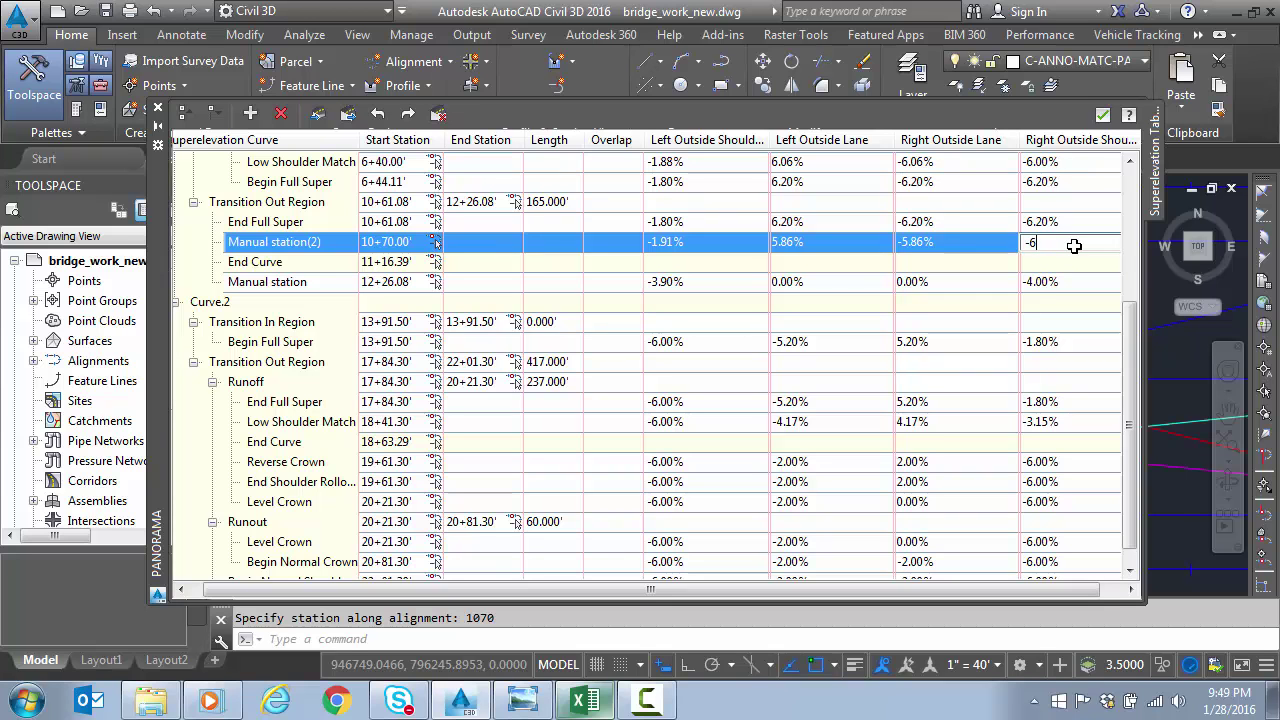
pyautogui.press('Return')
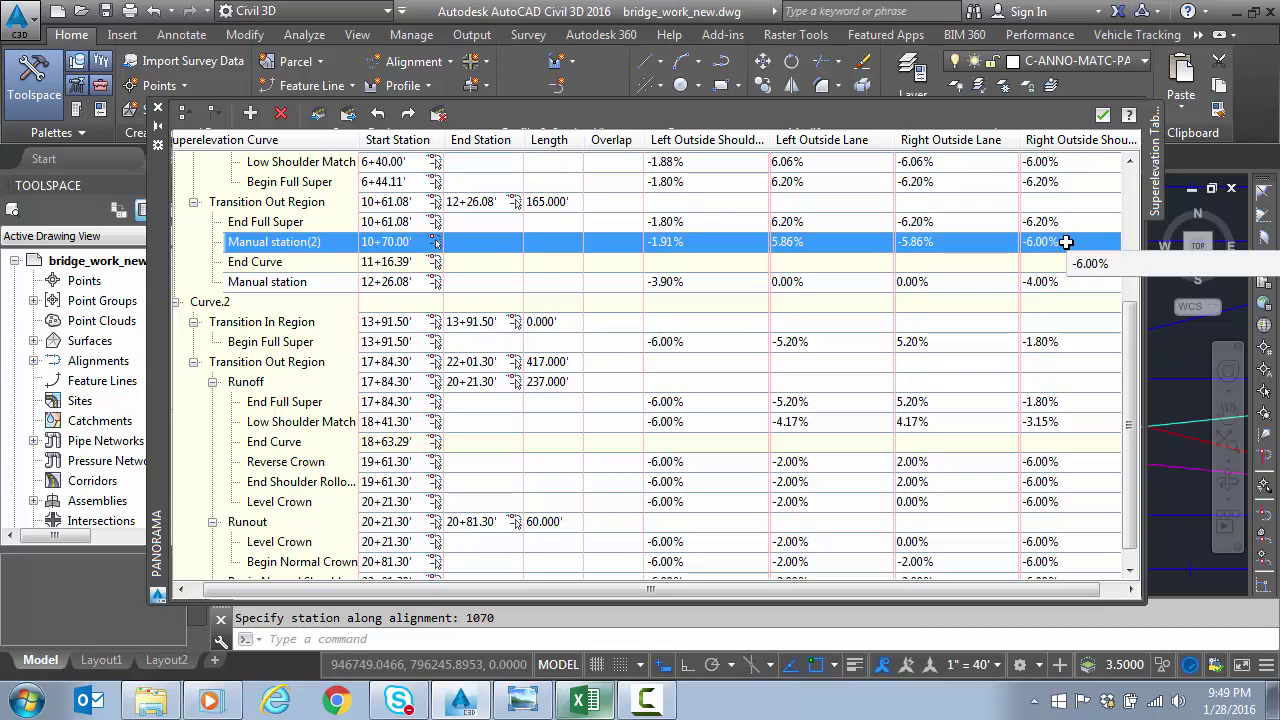
# Accept the tabular edits, close the editor, and inspect the right outside shoulder's grade break at station 10+70.00 in the superelevation view
pyautogui.click(1100, 116)
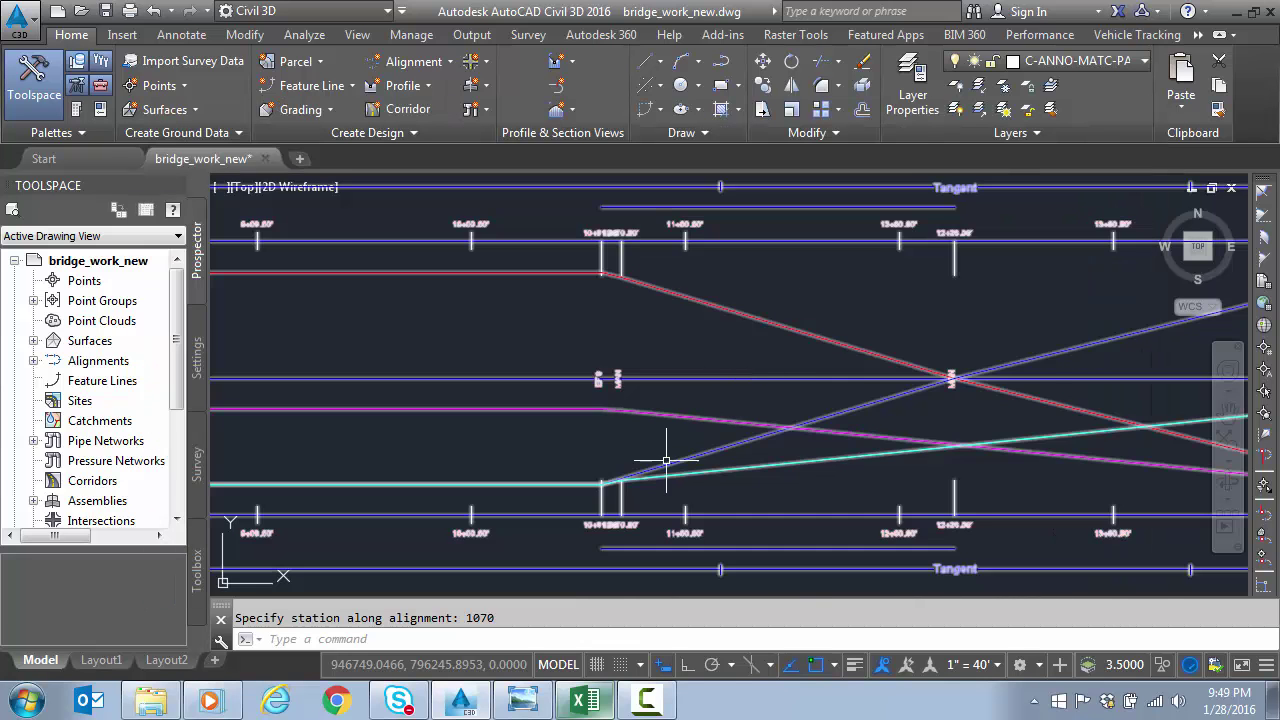
pyautogui.scroll(2, 601, 510)
pyautogui.scroll(2, 601, 510)
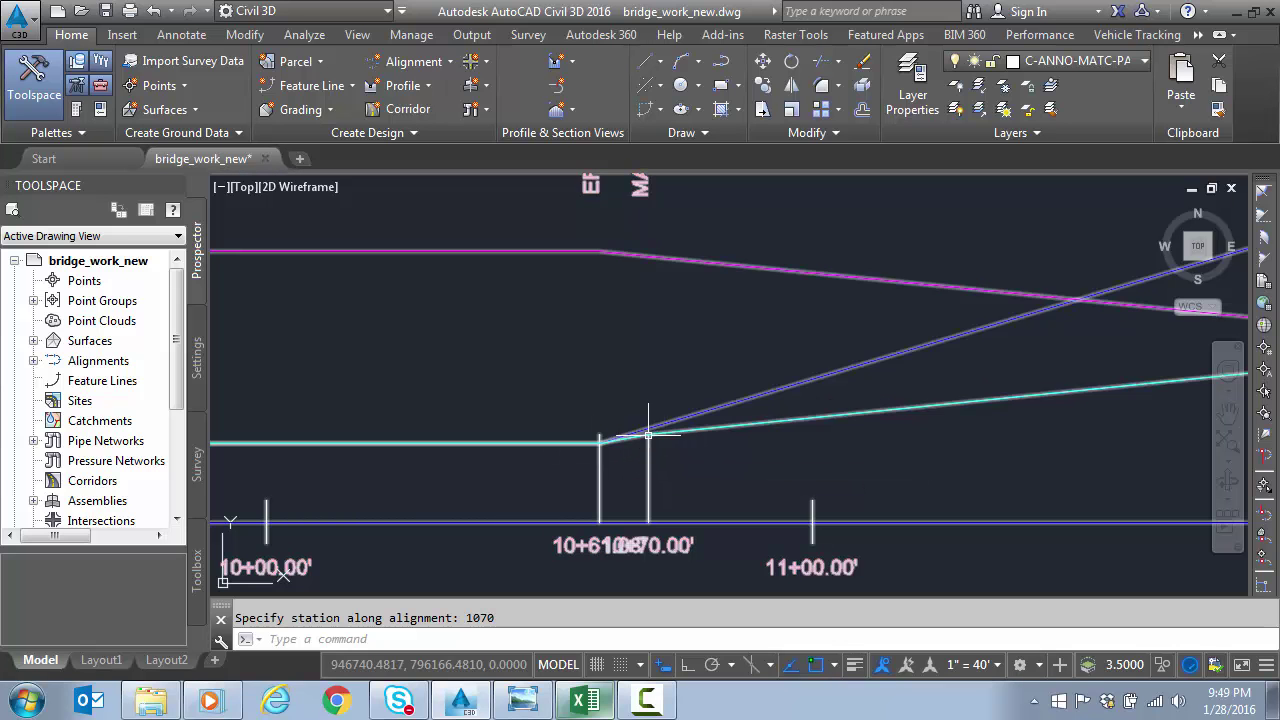
pyautogui.click(702, 431)
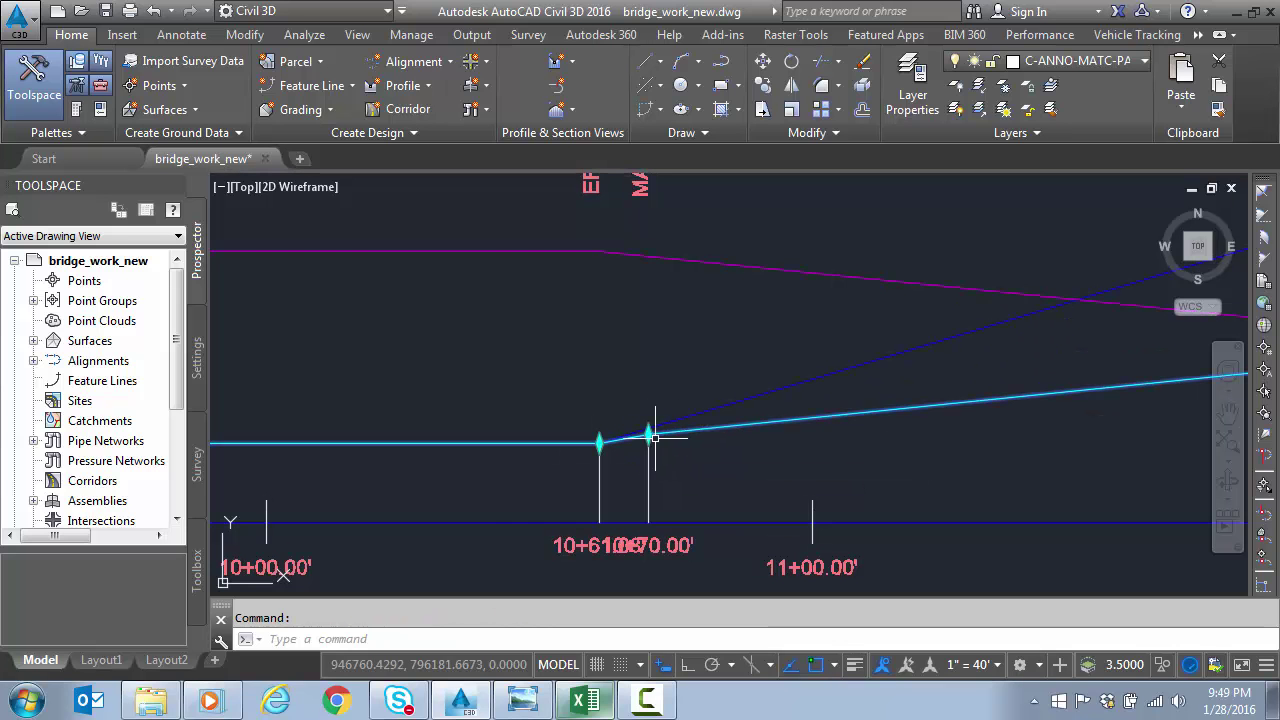
pyautogui.moveTo(648, 437)
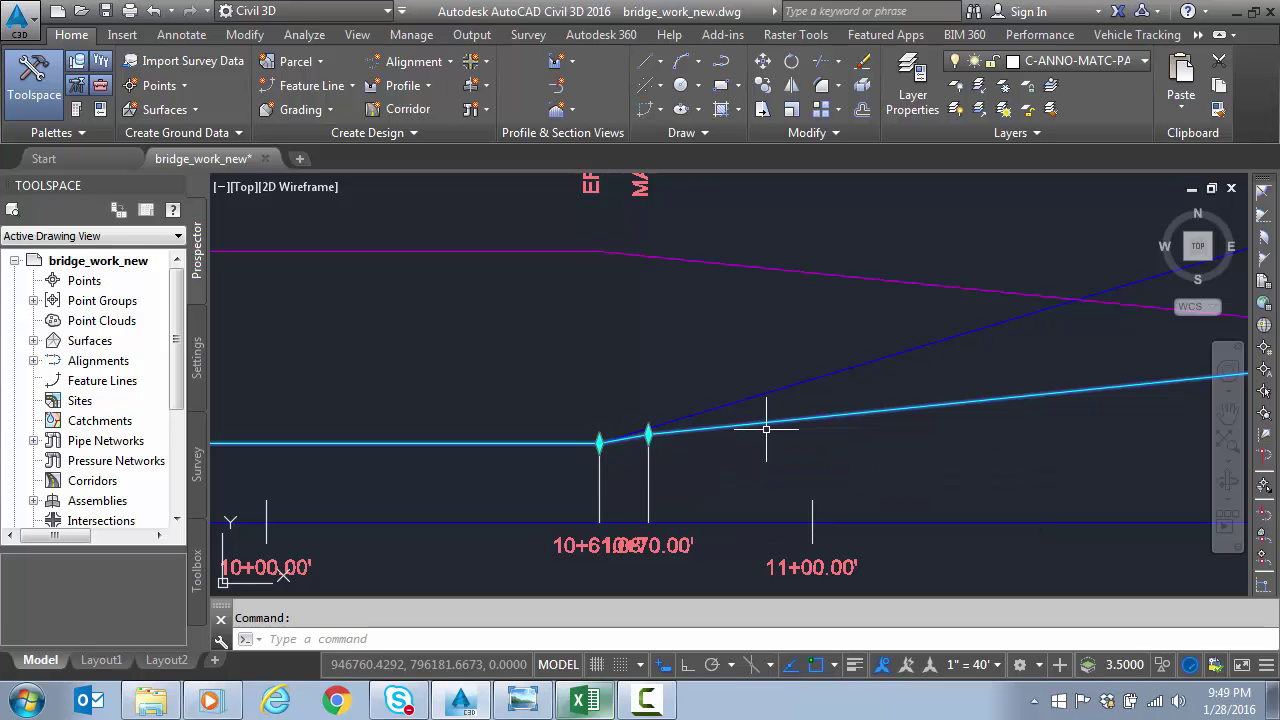
pyautogui.press('Escape')
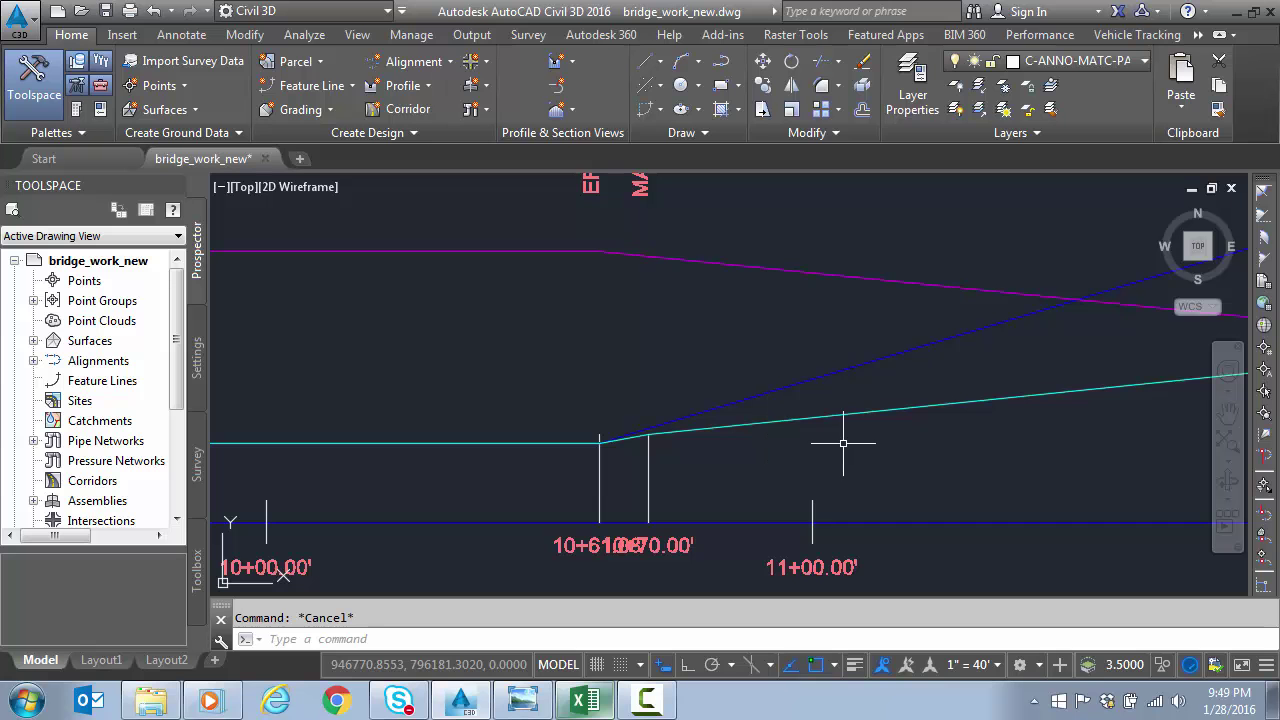
# Examine the right outside shoulder from 10+70.00 to begin full super at 13+91.50, then review the diagram across both curves
pyautogui.moveTo(991, 446); pyautogui.dragTo(600, 460, button='middle')
pyautogui.scroll(-2, 600, 460)
pyautogui.moveTo(857, 453); pyautogui.dragTo(451, 471, button='middle')
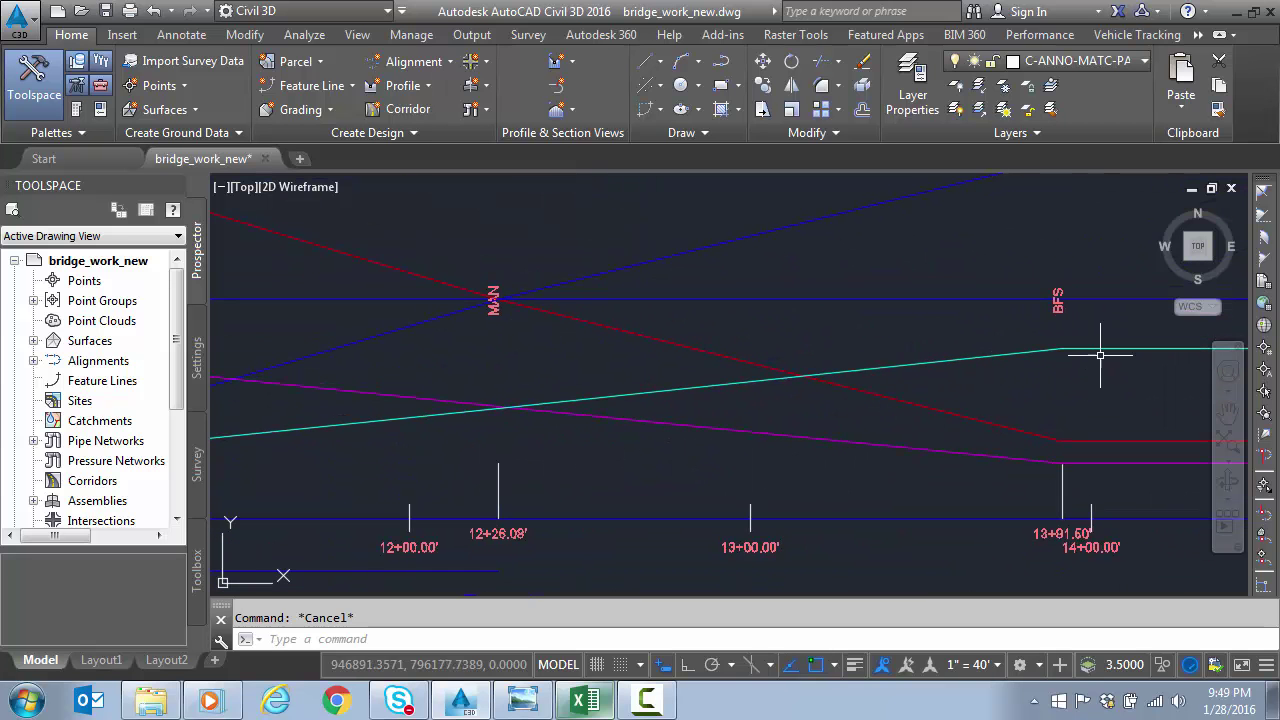
pyautogui.hotkey('ctrl', 'a')
pyautogui.moveTo(1106, 347)
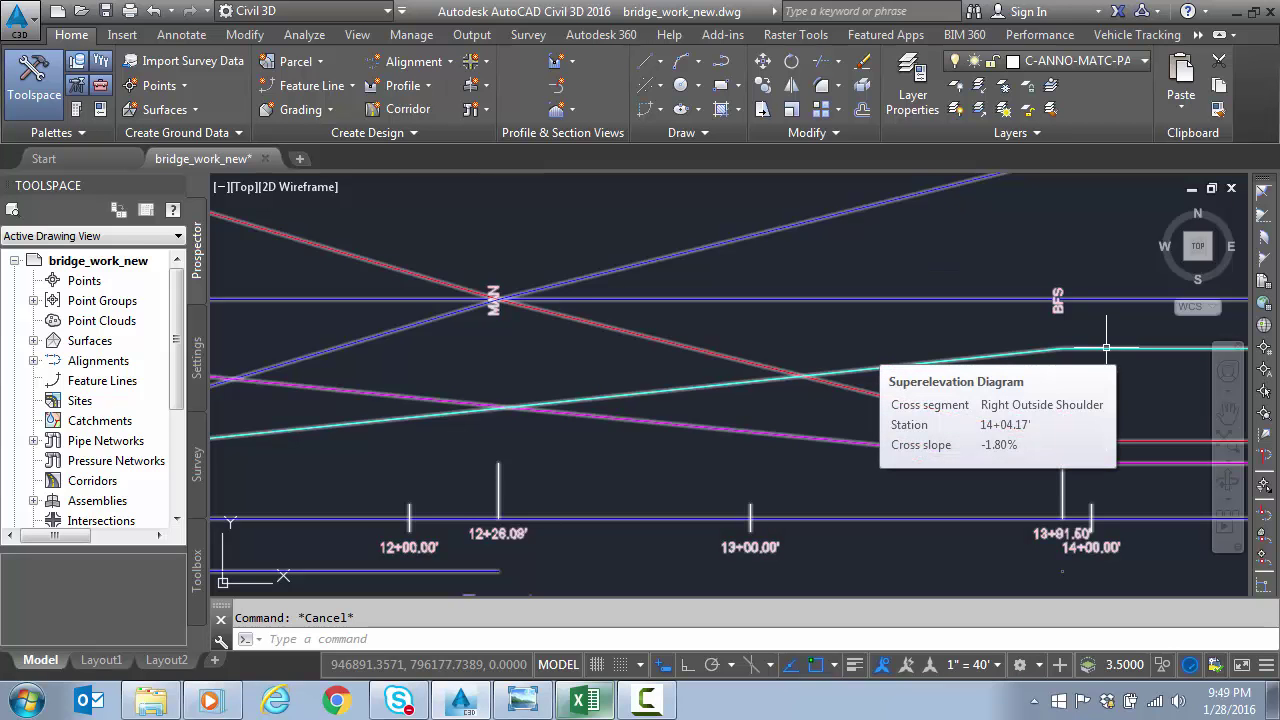
pyautogui.press('Escape')
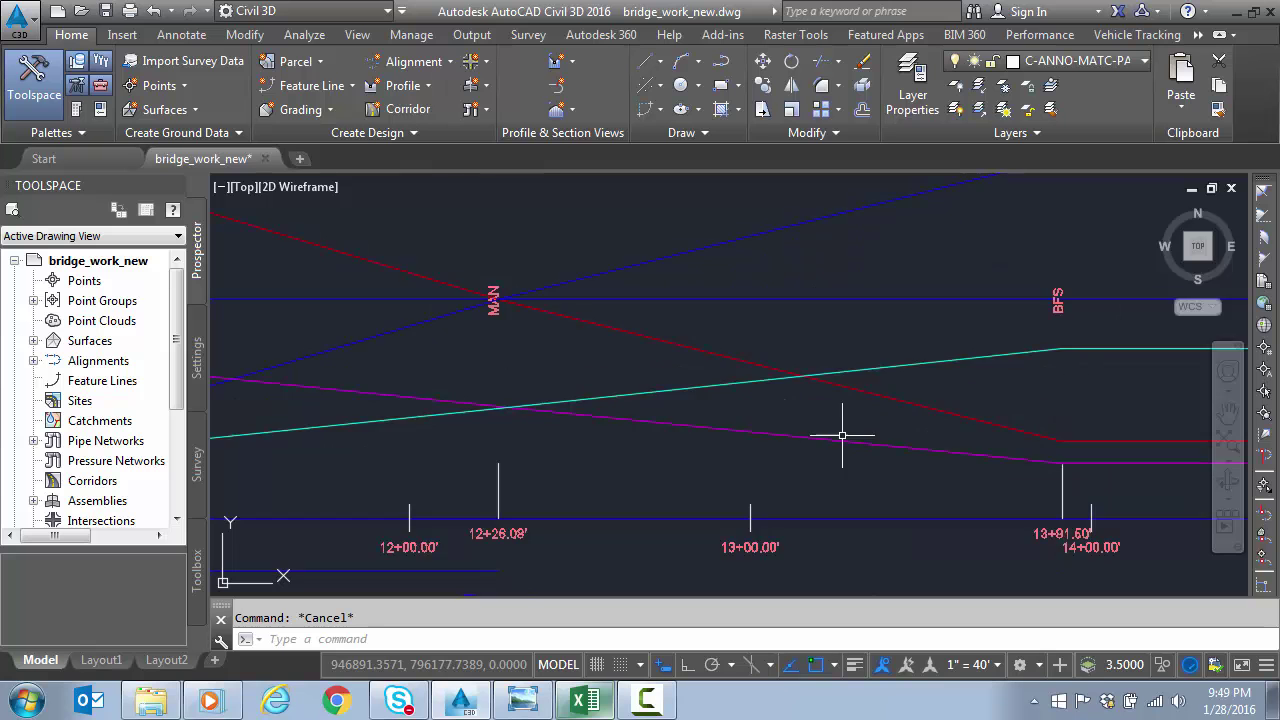
pyautogui.scroll(-4, 736, 448)
pyautogui.scroll(-2, 736, 448)
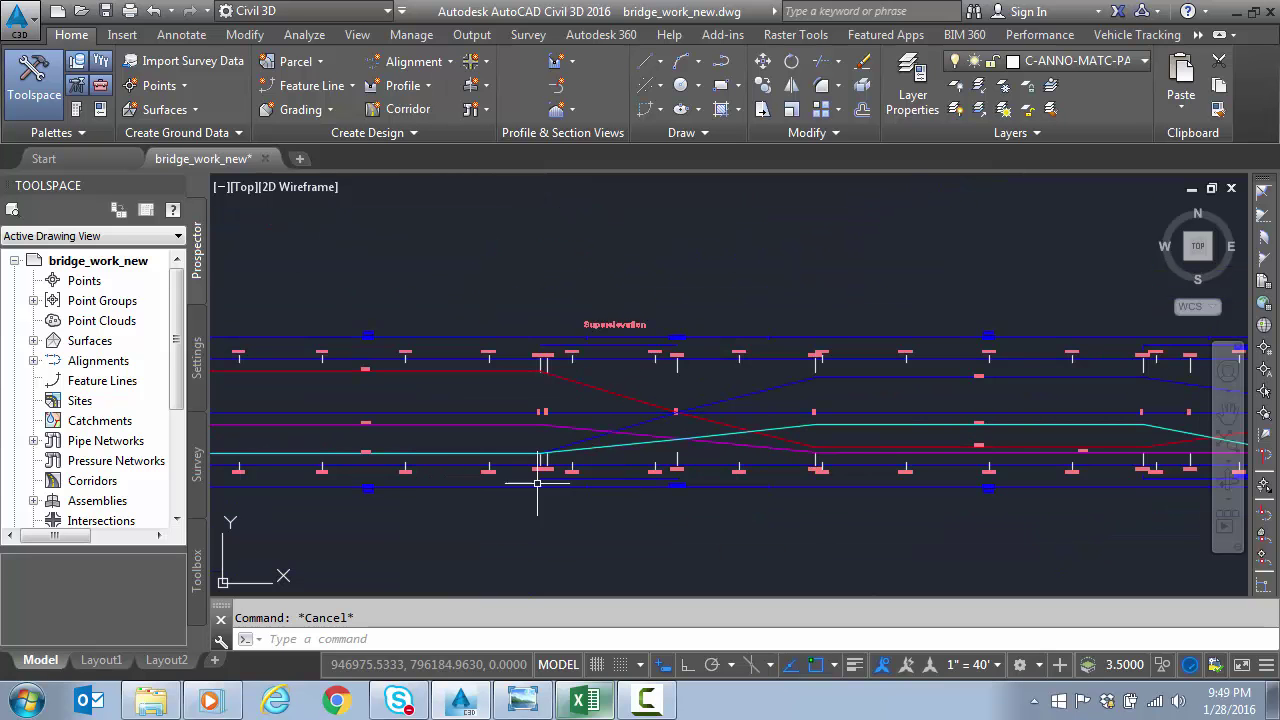
pyautogui.moveTo(471, 474); pyautogui.dragTo(840, 465, button='middle')
pyautogui.moveTo(748, 480)
pyautogui.moveTo(684, 475)
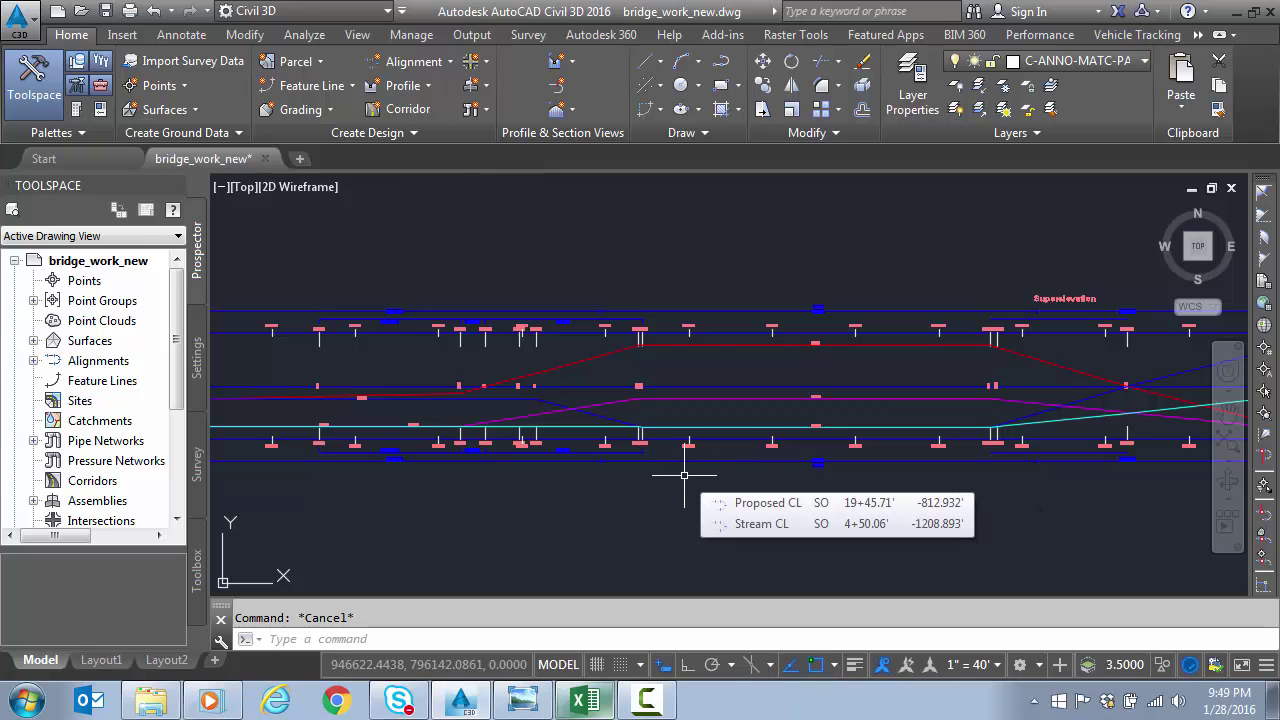